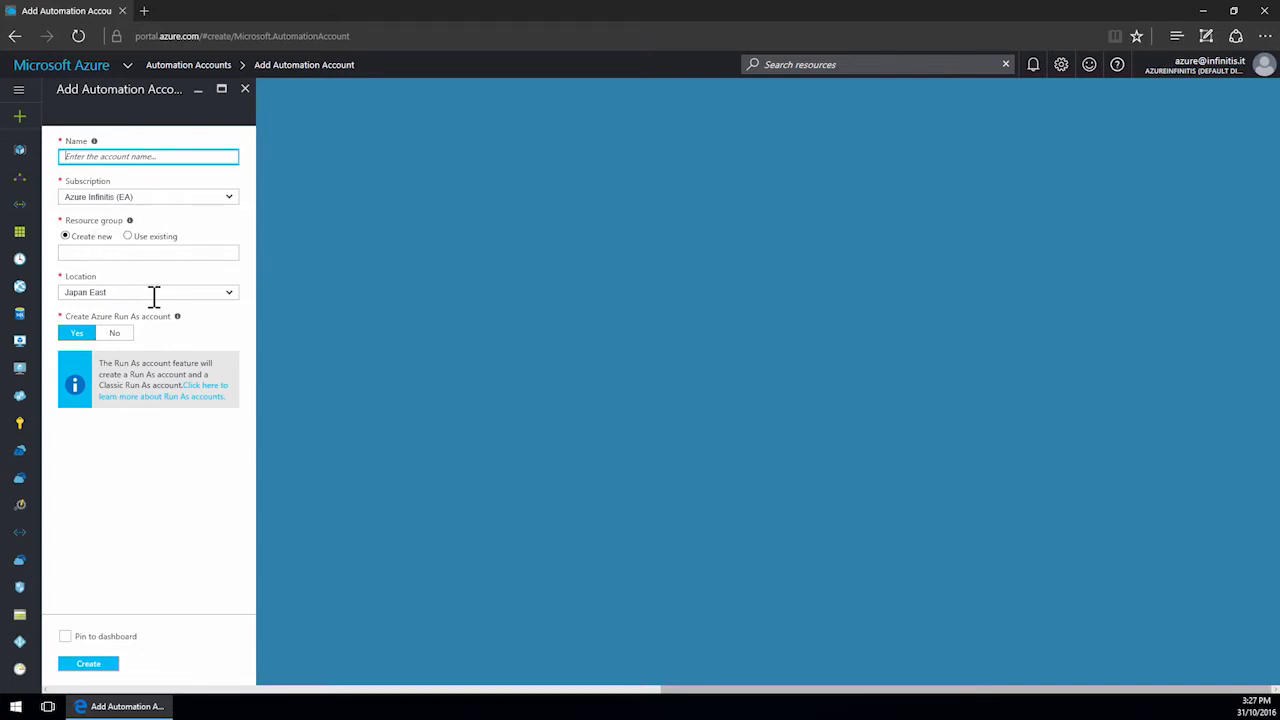
Discard the unsaved new automation account form and open the AutomationDemo account's settings.
{"action": "left_click", "coordinate": [245, 91]}
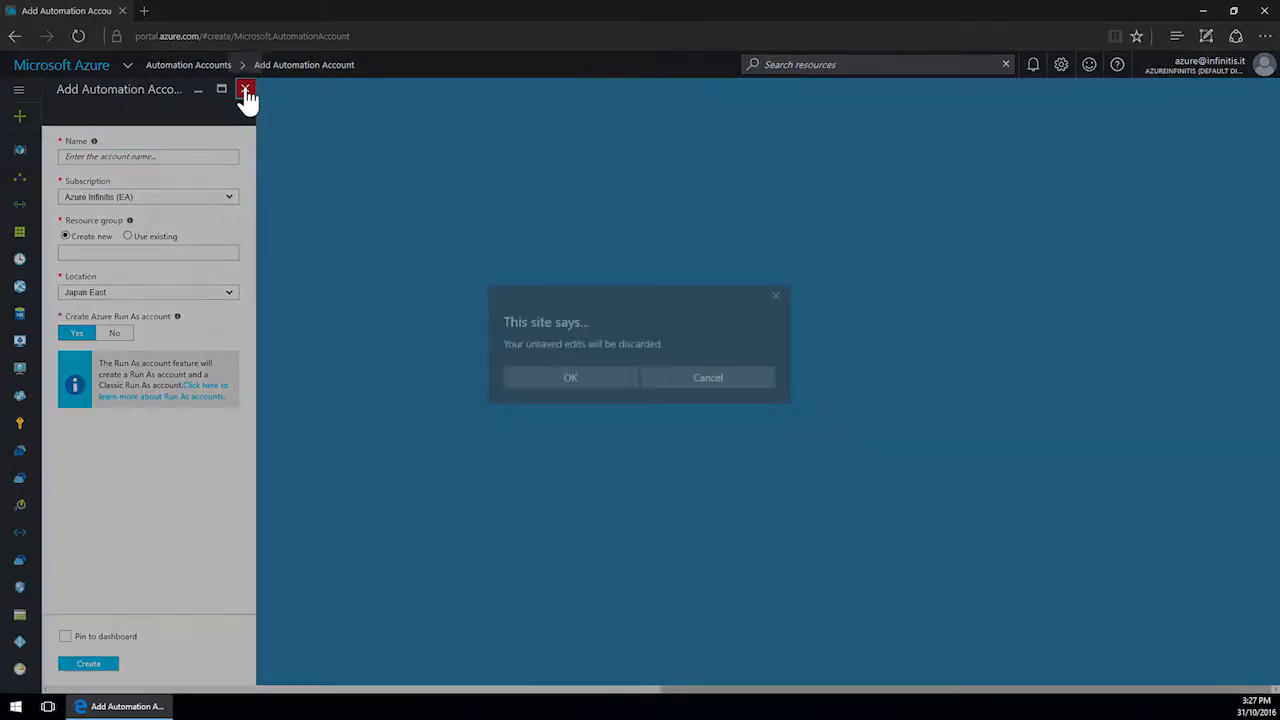
{"action": "left_click", "coordinate": [556, 380]}
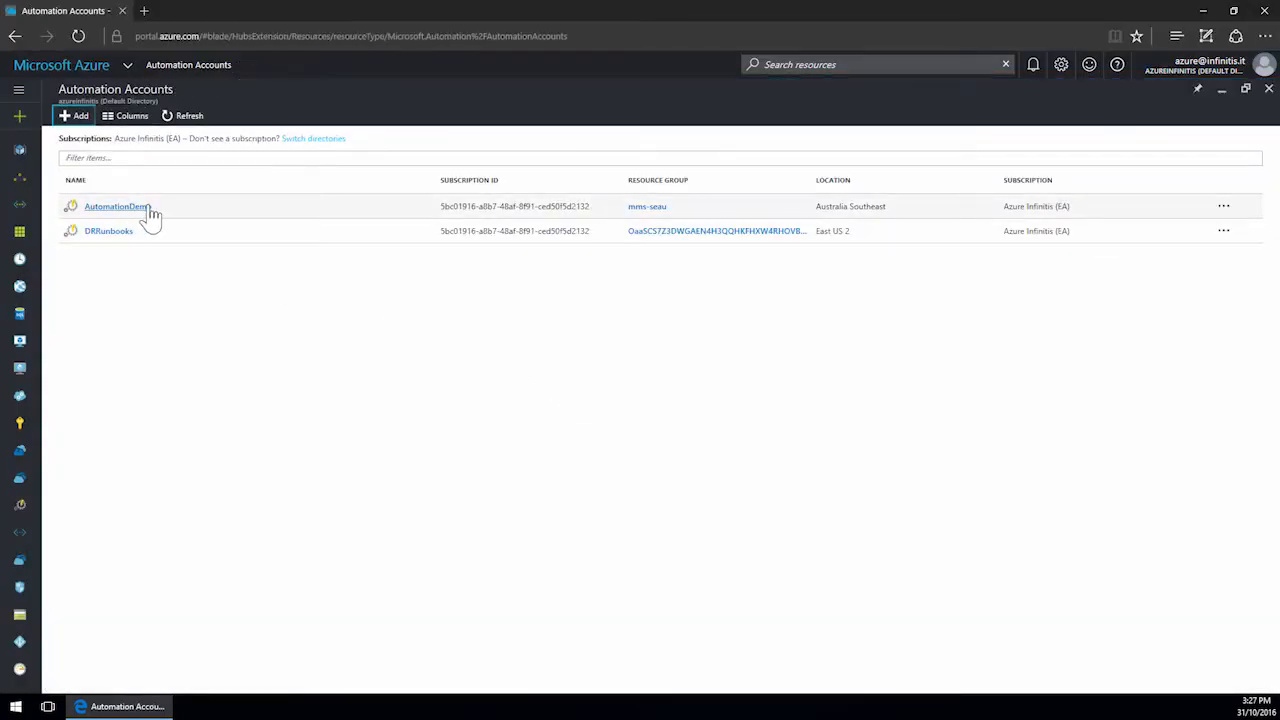
{"action": "left_click", "coordinate": [148, 208]}
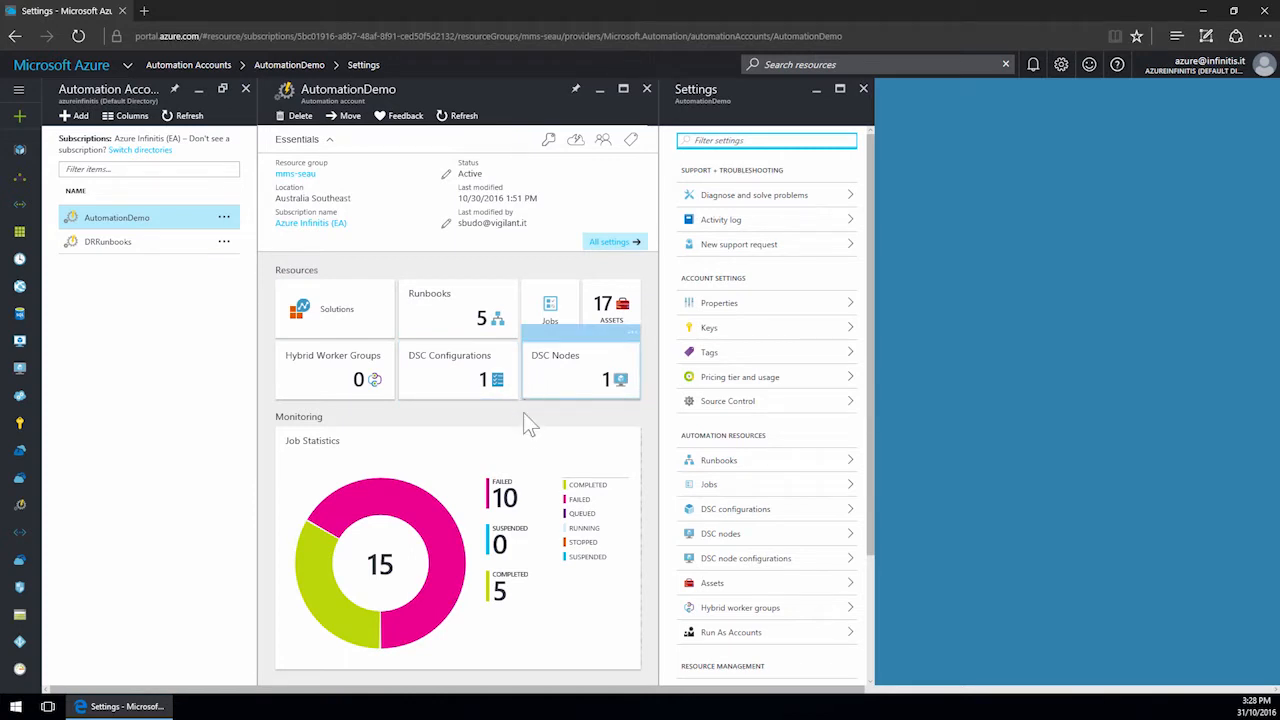
Review the account's pricing tier and usage options, then close the pricing tier picker.
{"action": "mouse_move", "coordinate": [419, 534]}
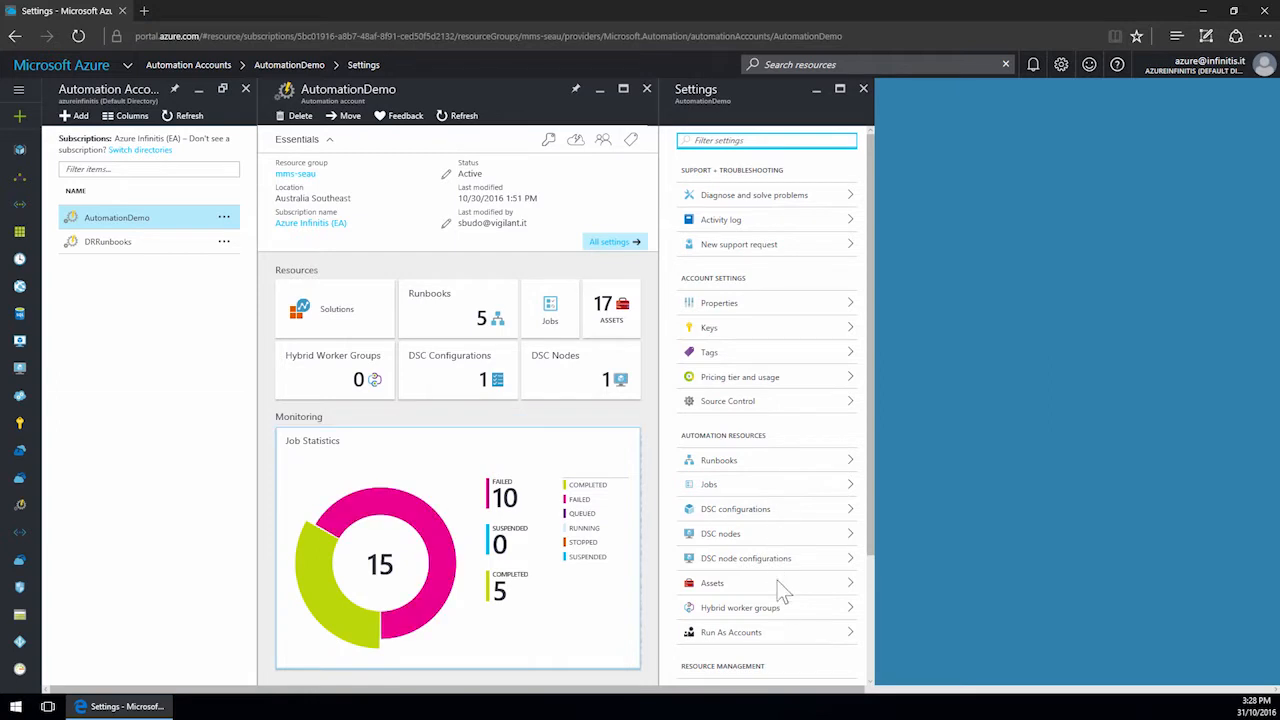
{"action": "left_click", "coordinate": [753, 390]}
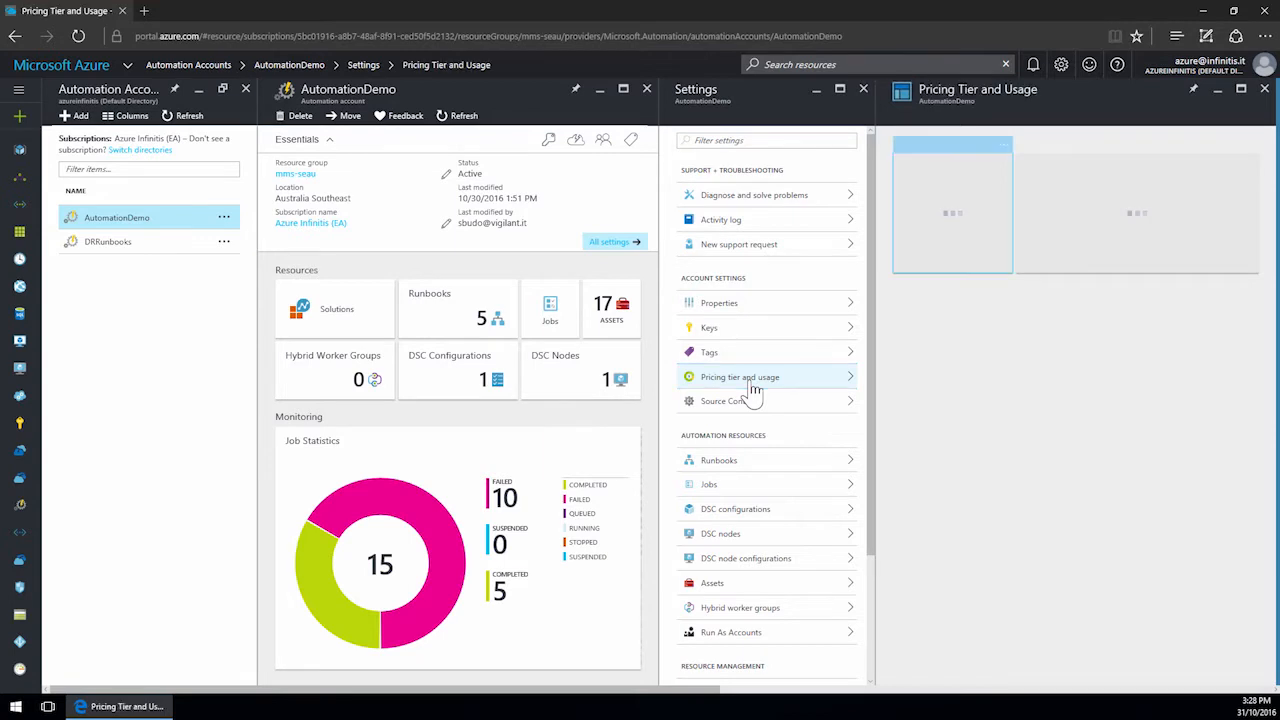
{"action": "left_click", "coordinate": [1062, 266]}
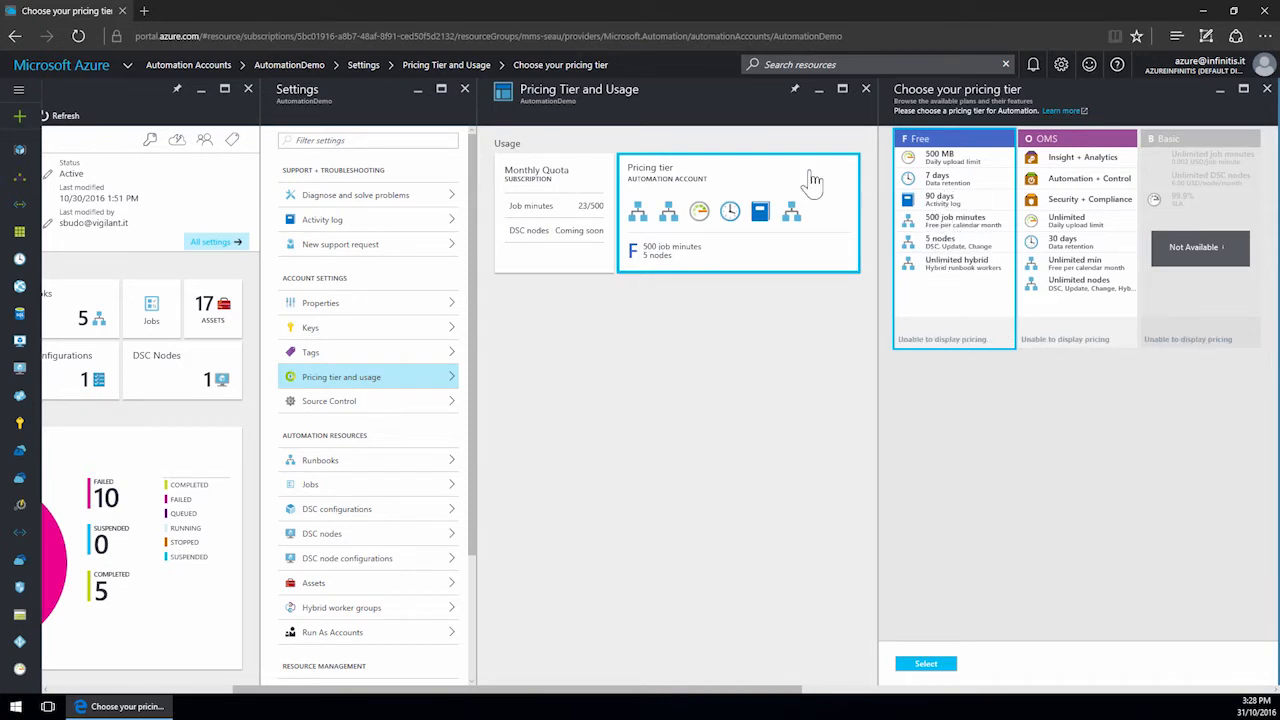
{"action": "left_click", "coordinate": [867, 90]}
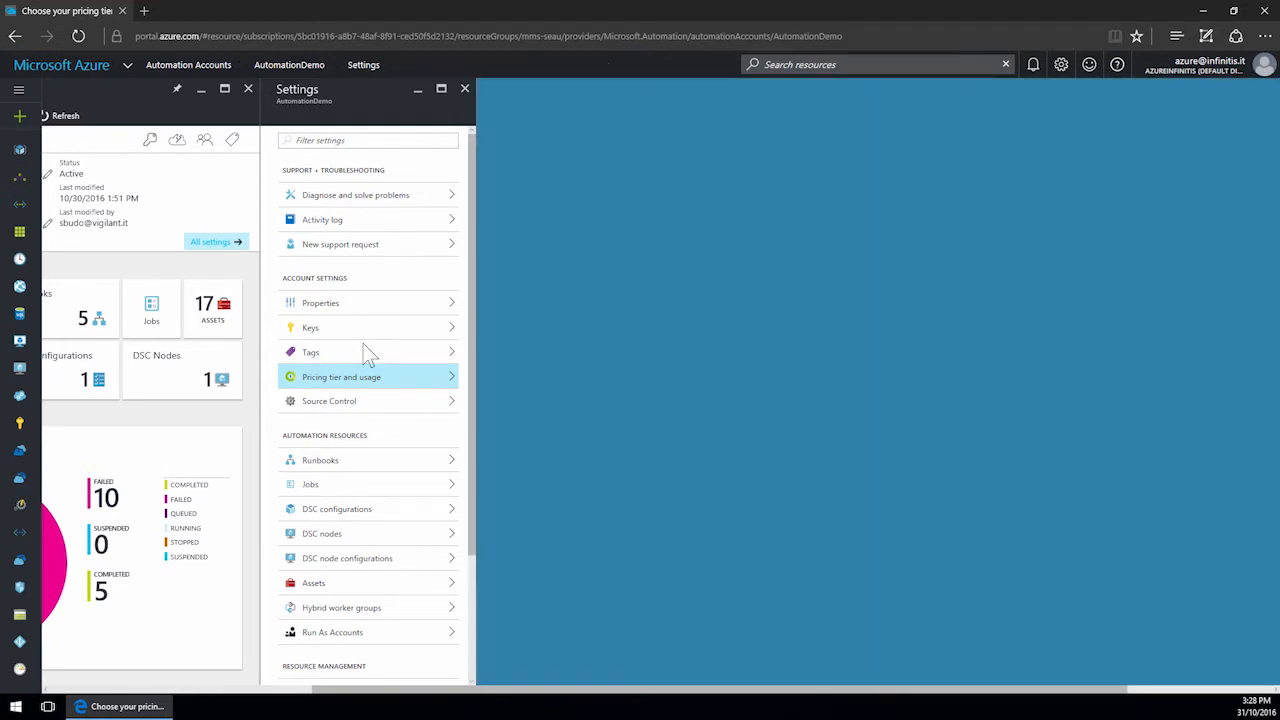
Examine the source control setup and its source choices, then close it.
{"action": "left_click", "coordinate": [313, 410]}
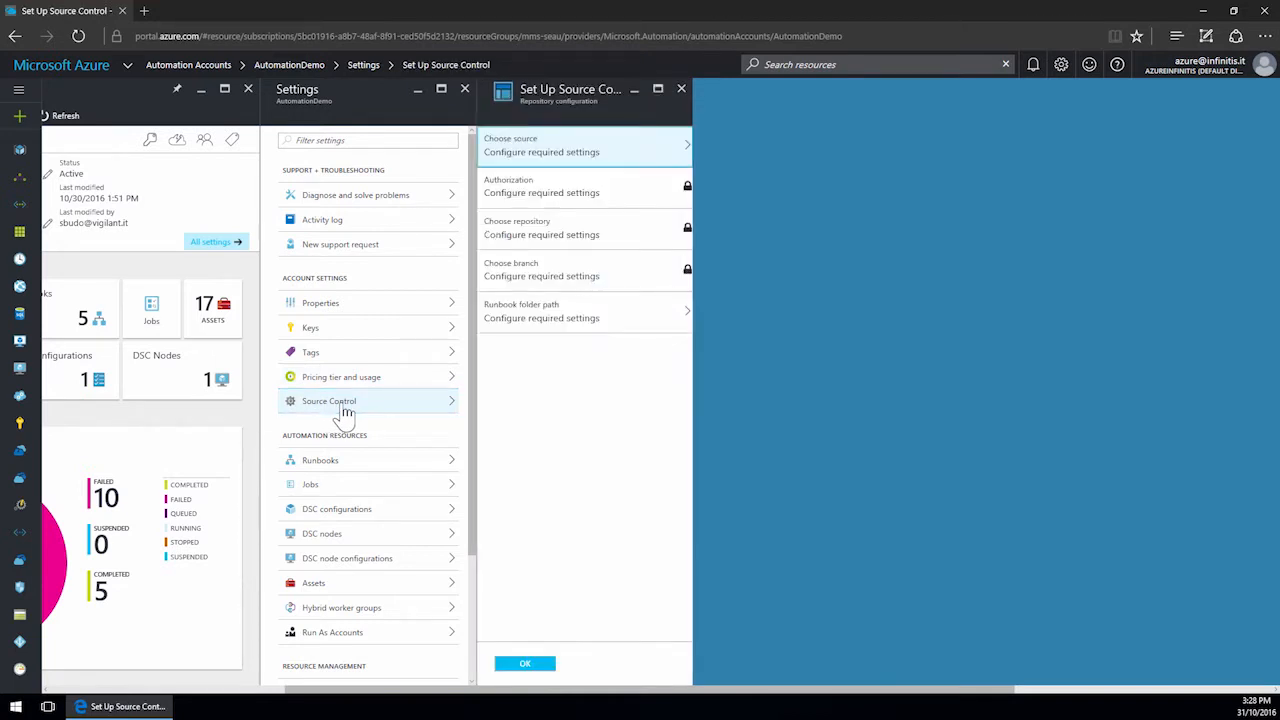
{"action": "left_click", "coordinate": [570, 155]}
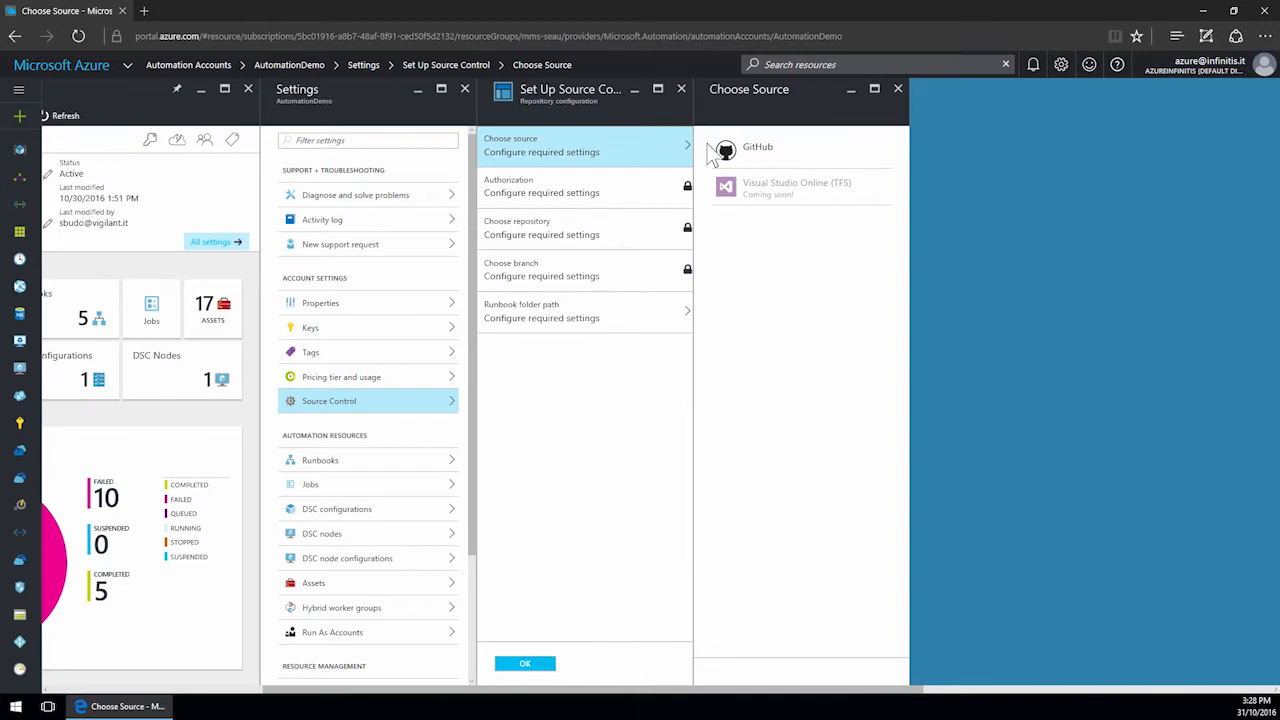
{"action": "left_click", "coordinate": [681, 90]}
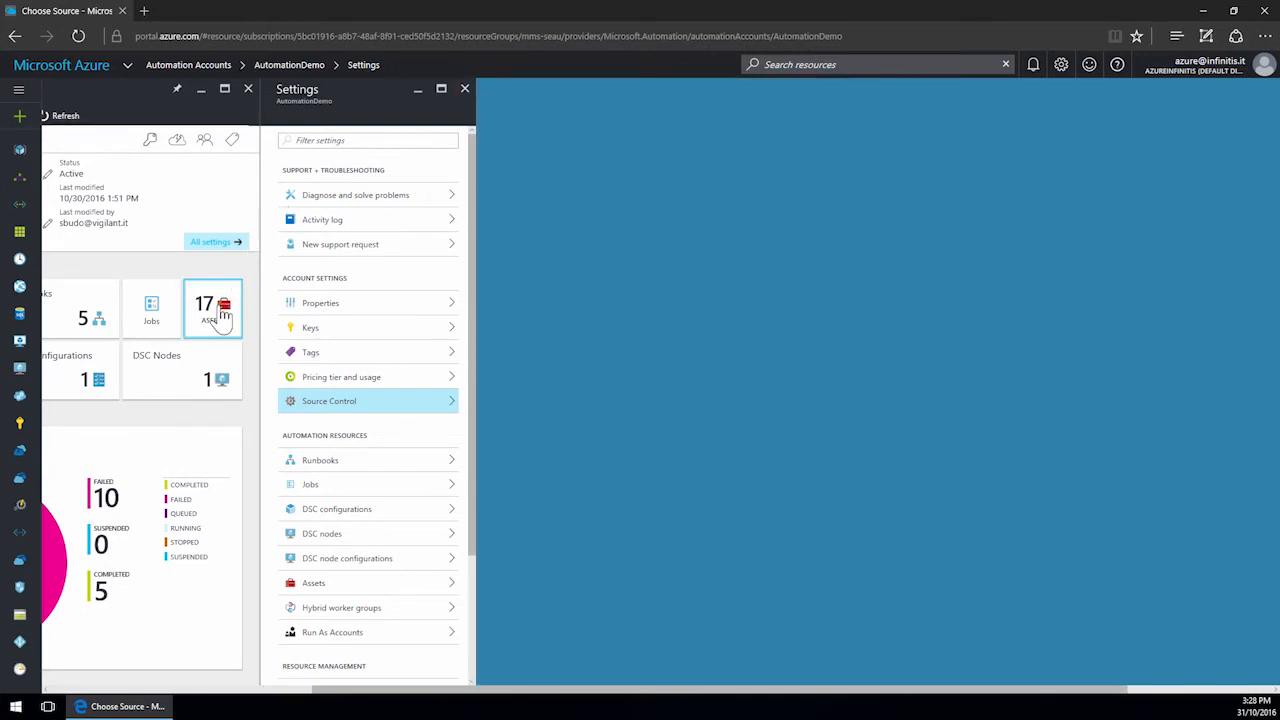
Browse the account's asset categories: variables, connections, credentials, certificates, schedules and modules.
{"action": "left_click", "coordinate": [224, 315]}
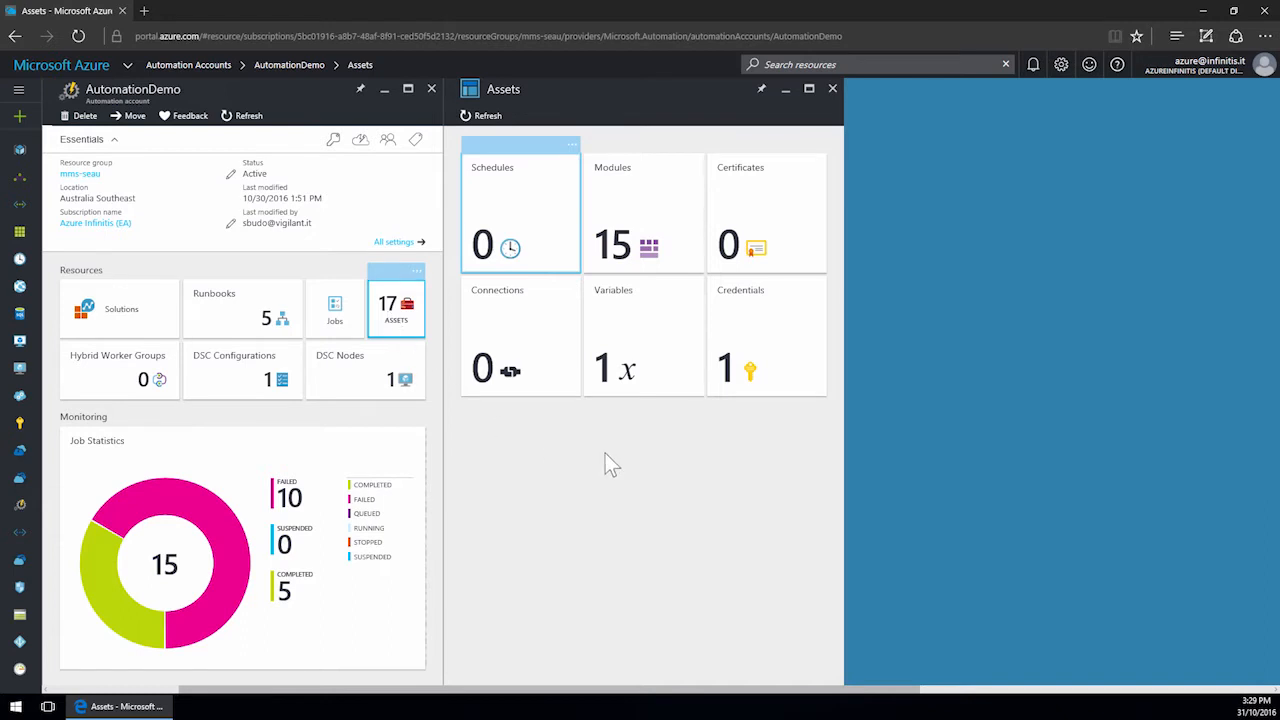
{"action": "left_click", "coordinate": [643, 337]}
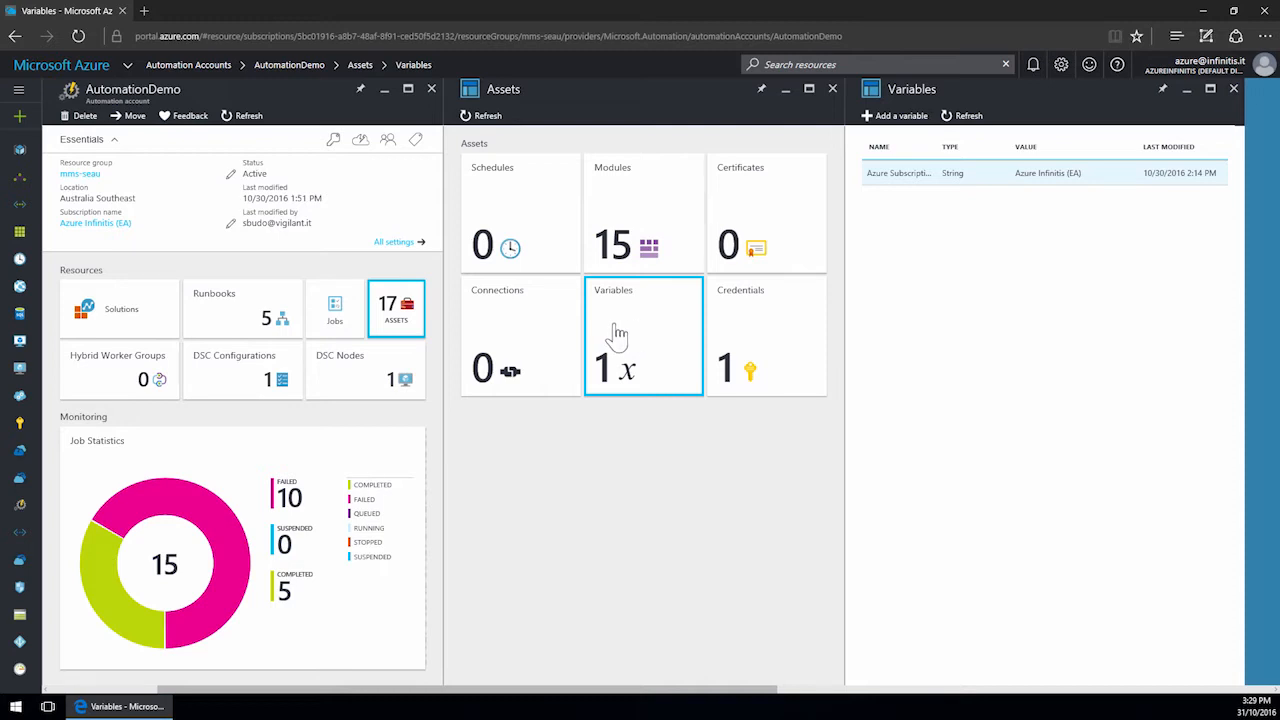
{"action": "left_click", "coordinate": [537, 338]}
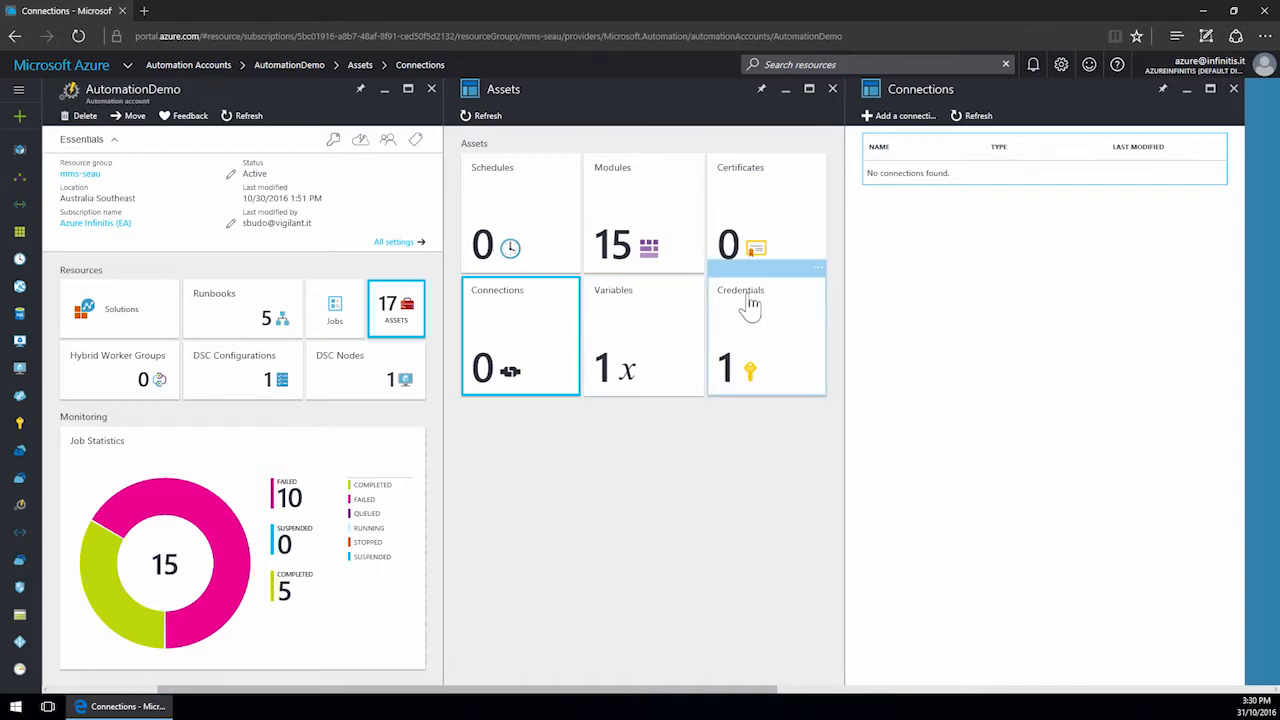
{"action": "left_click", "coordinate": [769, 343]}
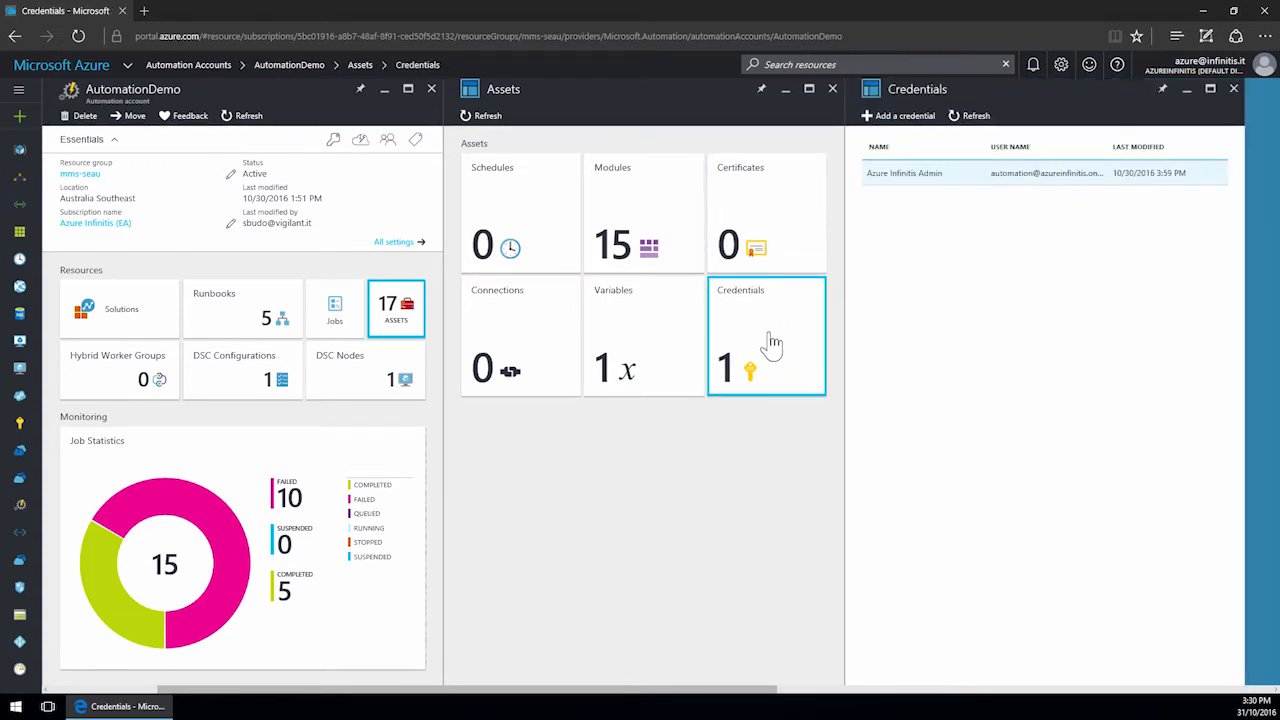
{"action": "left_click", "coordinate": [770, 250]}
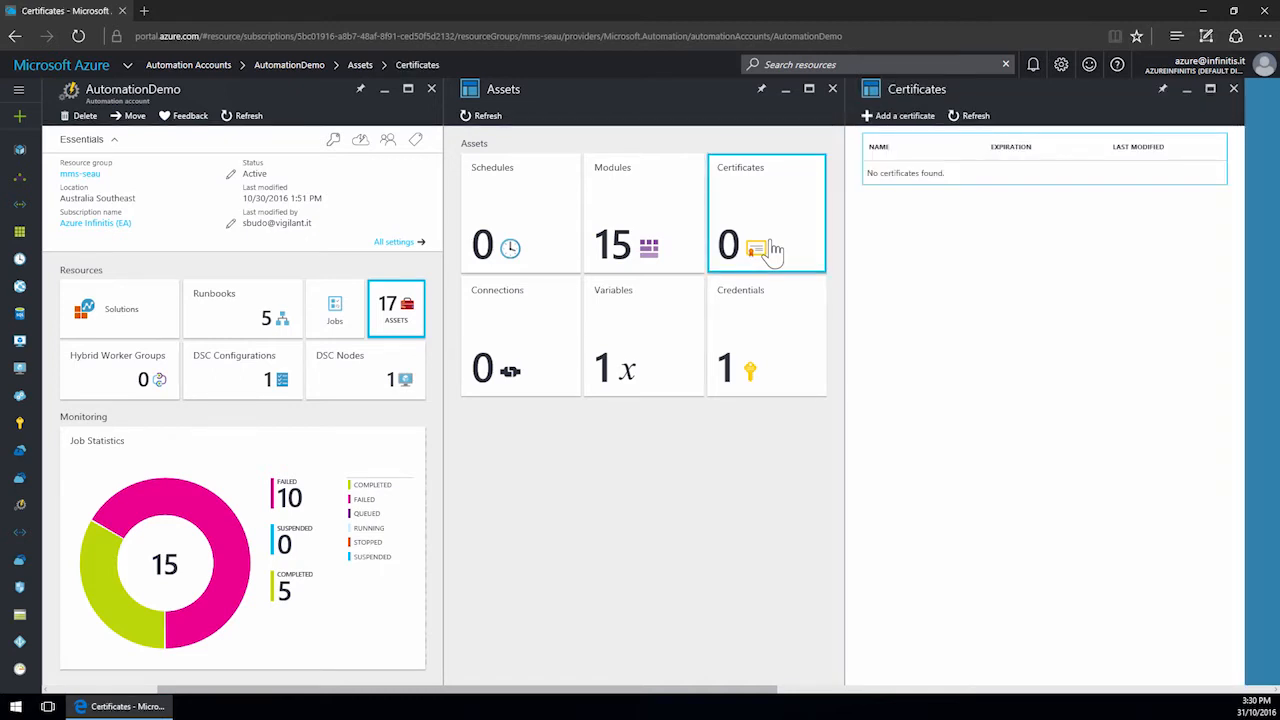
{"action": "left_click", "coordinate": [487, 242]}
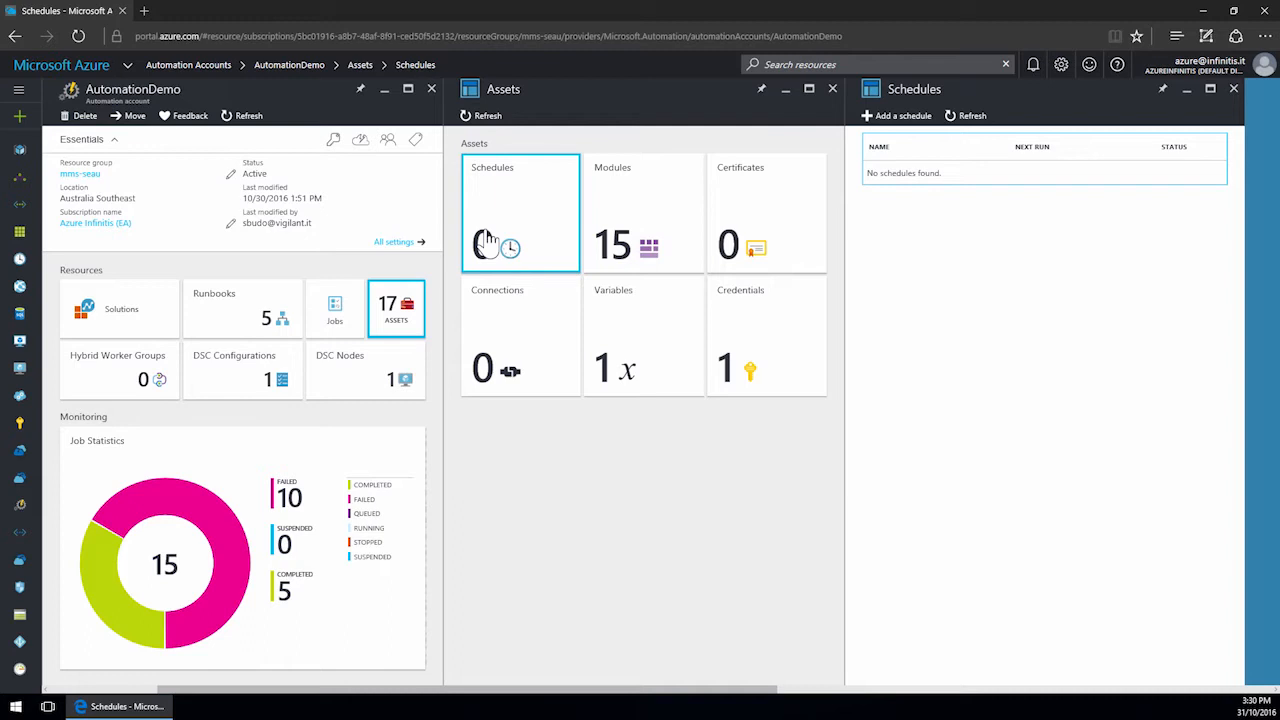
{"action": "left_click", "coordinate": [643, 235]}
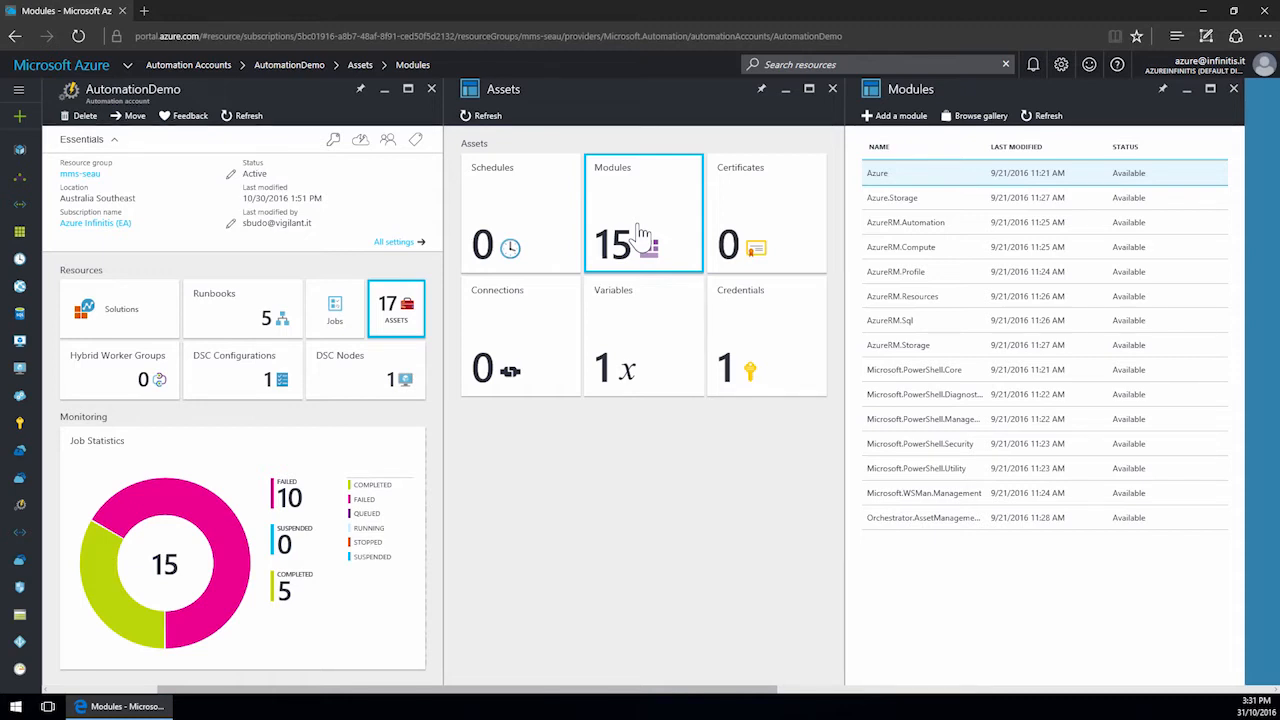
Add a credential asset named Test with the administrator's e-mail as user name and the account password confirmed.
{"action": "left_click", "coordinate": [778, 358]}
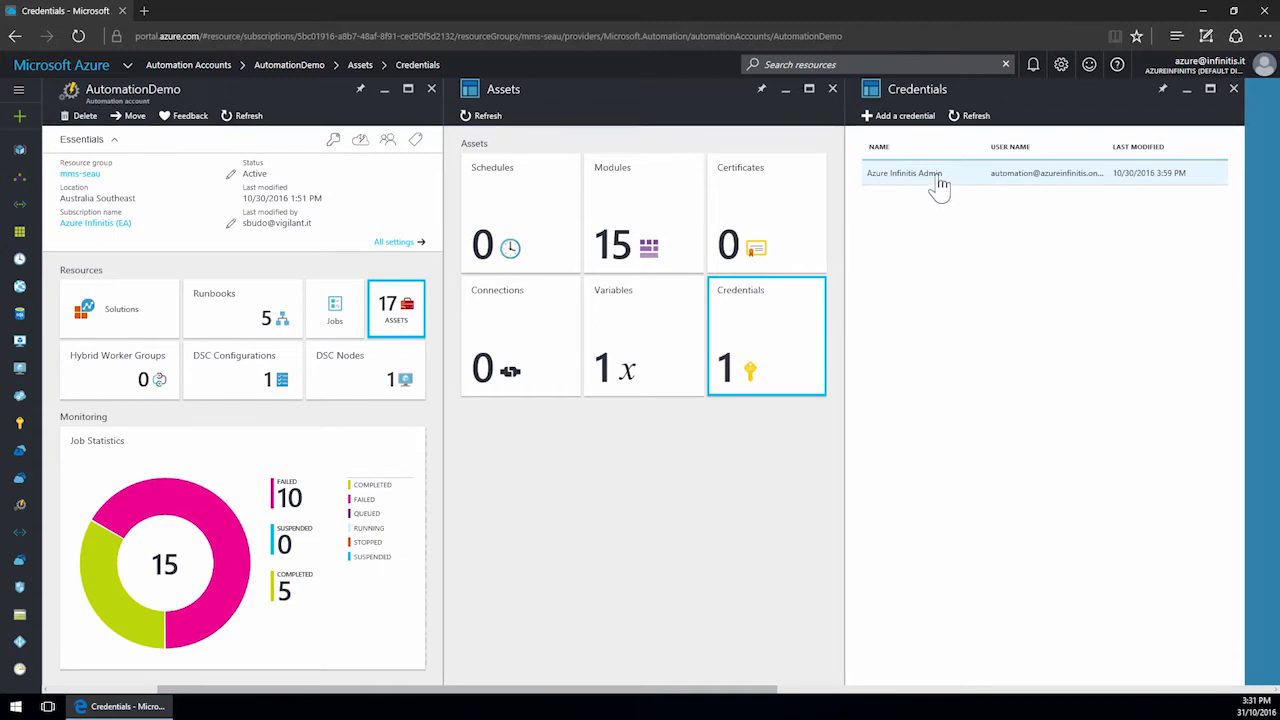
{"action": "left_click", "coordinate": [915, 130]}
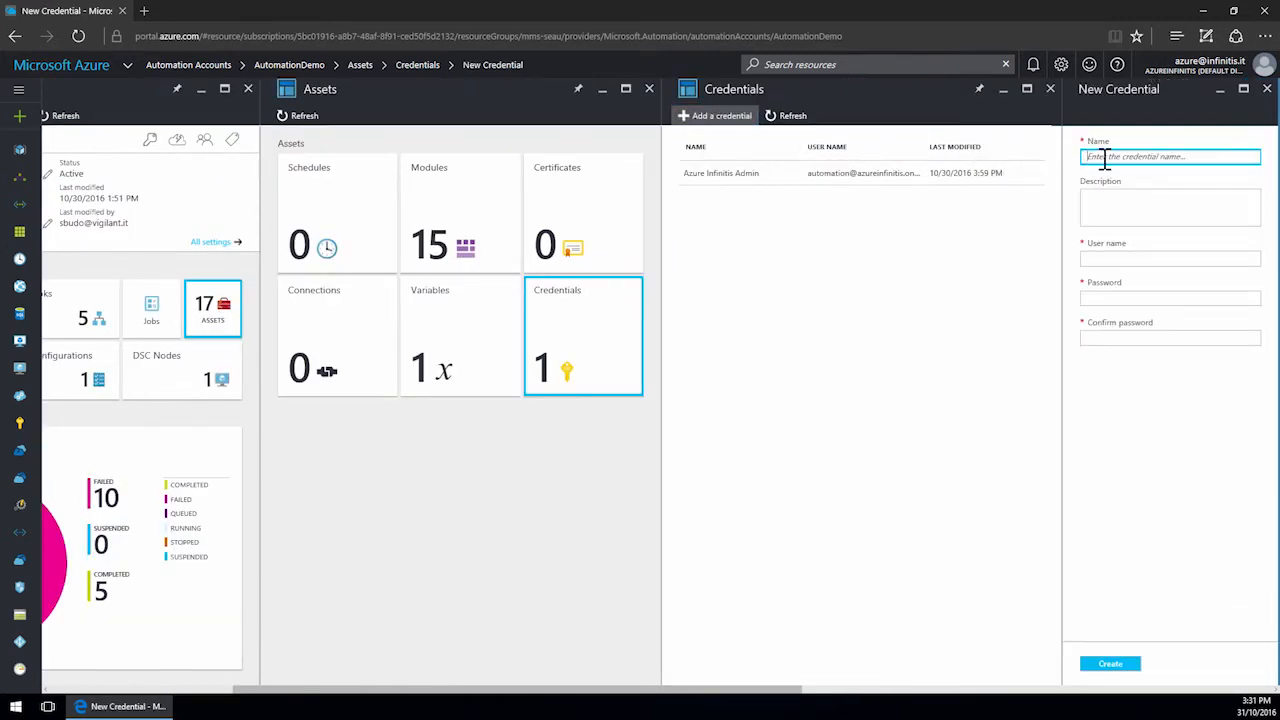
{"action": "type", "text": "Test"}
{"action": "left_click", "coordinate": [1112, 258]}
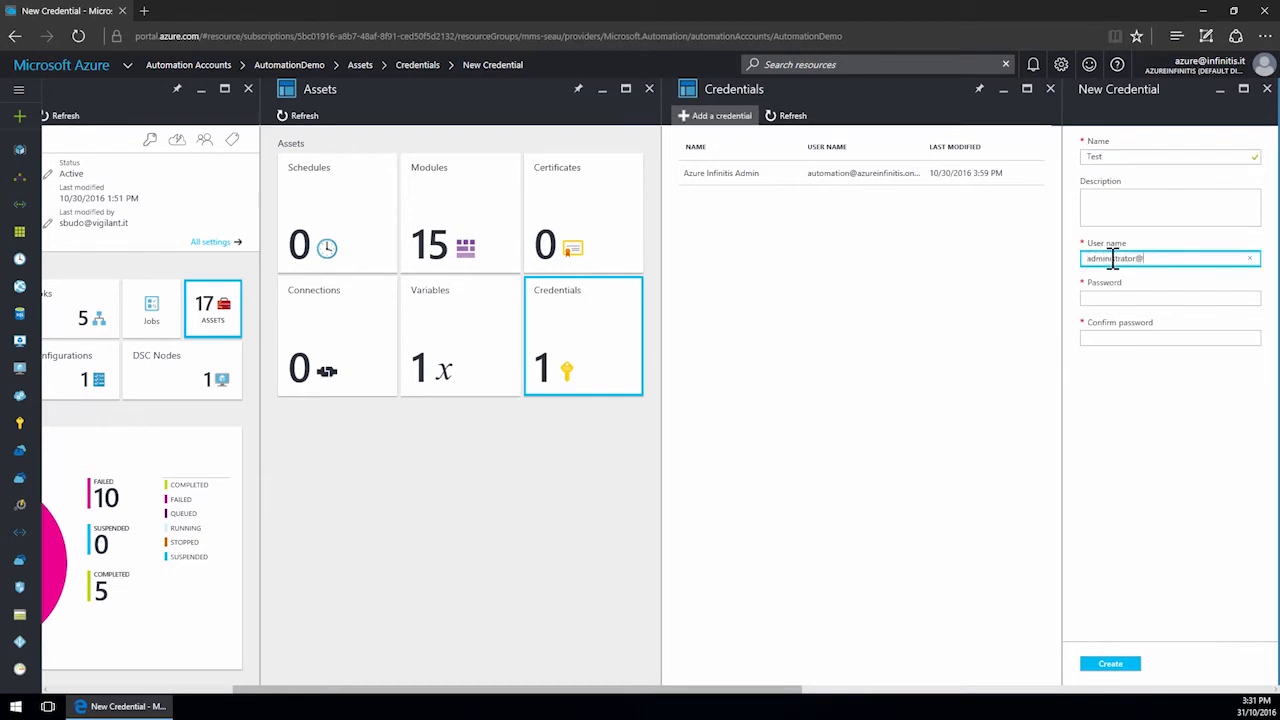
{"action": "key", "text": "Tab"}
{"action": "type", "text": "*********"}
{"action": "key", "text": "Tab"}
{"action": "type", "text": "*********"}
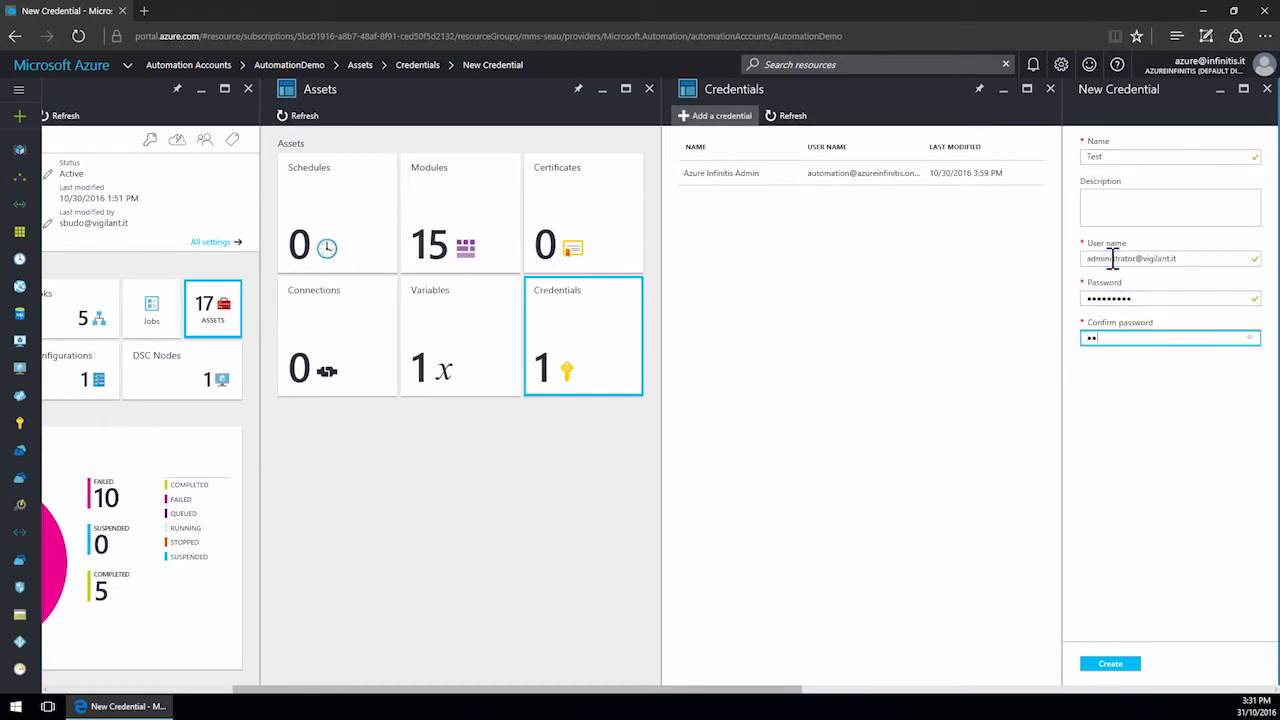
{"action": "left_click", "coordinate": [1115, 664]}
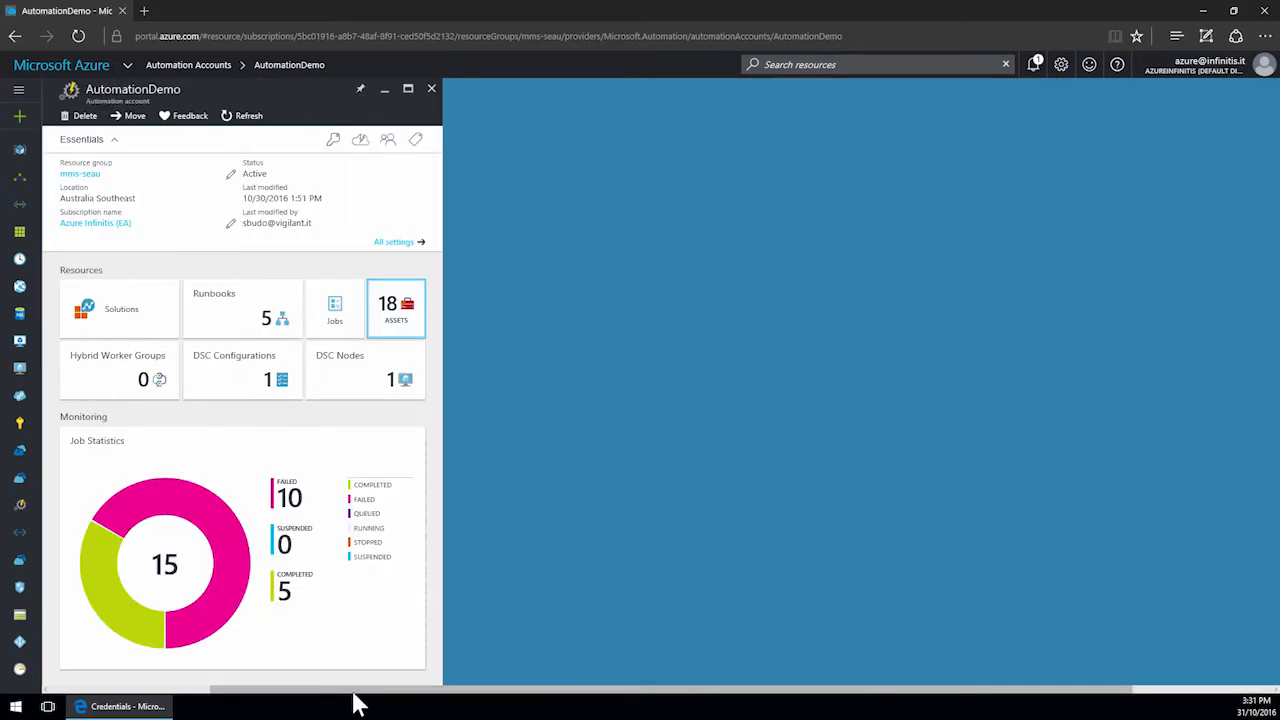
Review the account's runbooks list and open the linked OMS workspace from the account settings.
{"action": "left_click_drag", "start_coordinate": [366, 690], "coordinate": [177, 680]}
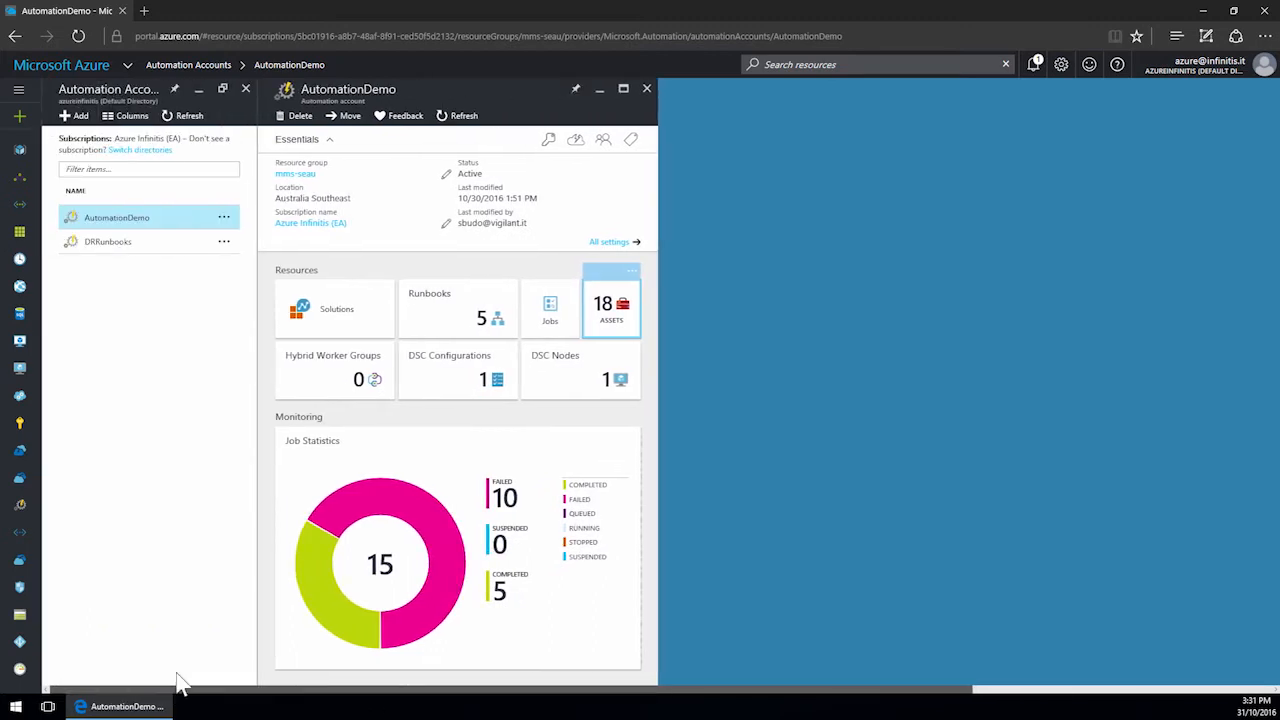
{"action": "left_click", "coordinate": [435, 320]}
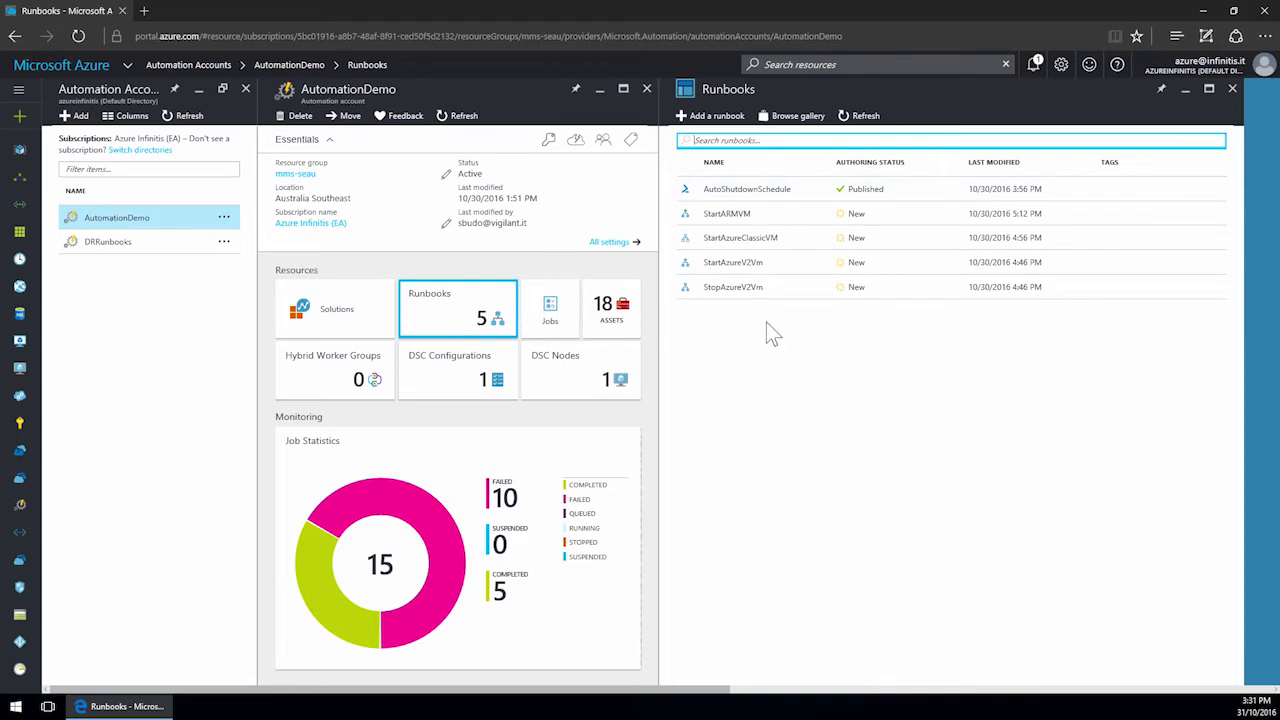
{"action": "left_click", "coordinate": [616, 246]}
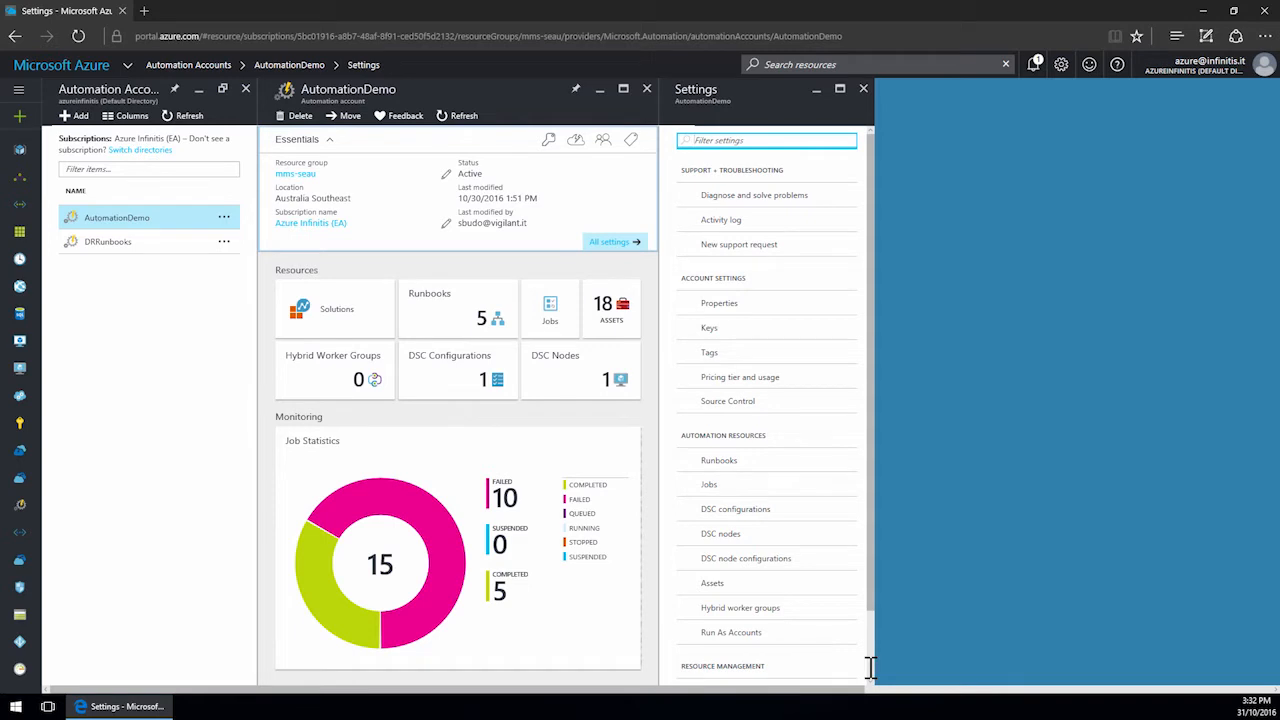
{"action": "scroll", "coordinate": [870, 668], "scroll_direction": "down", "scroll_amount": 3}
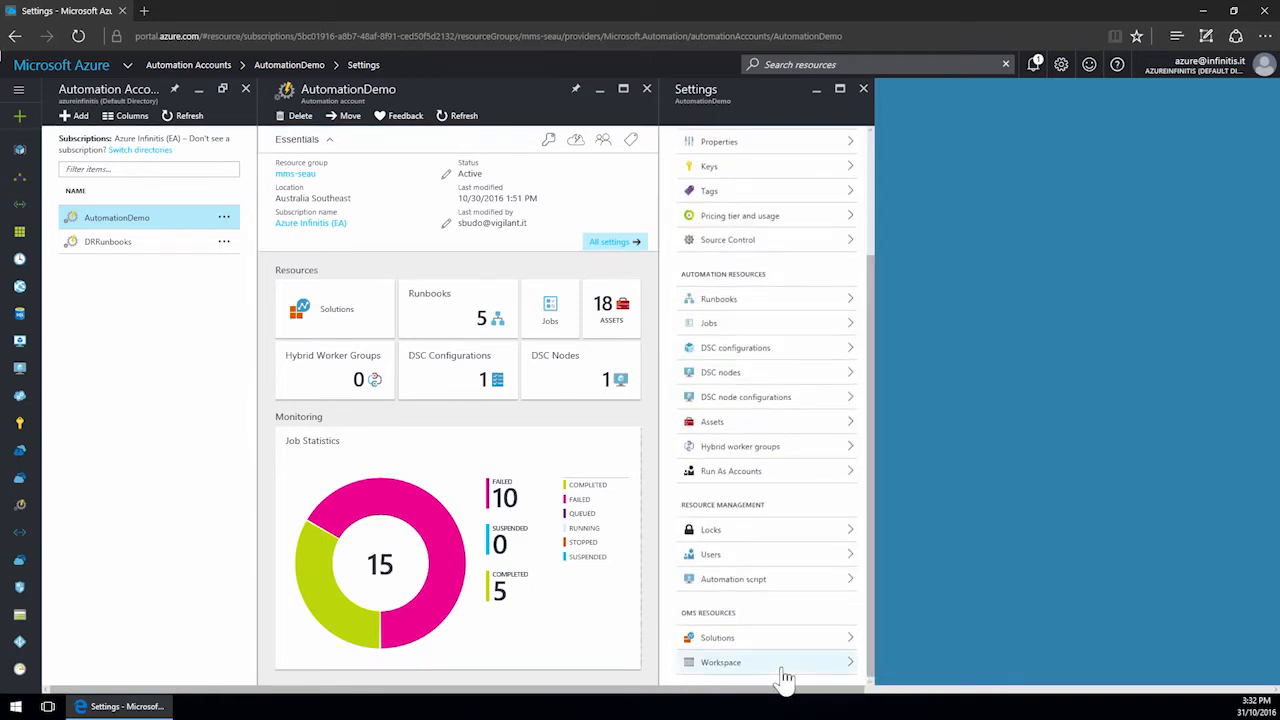
{"action": "left_click", "coordinate": [785, 675]}
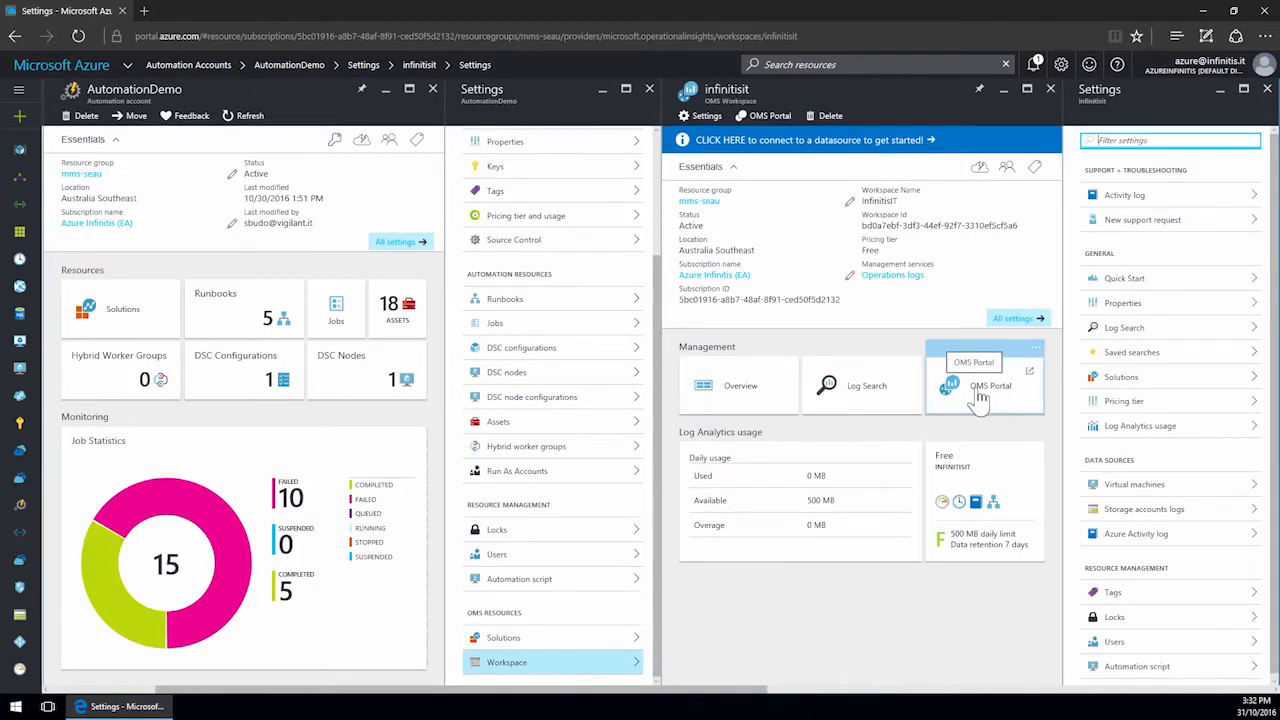
Open the most recent completed job, view its output, then close the job and jobs panes.
{"action": "left_click", "coordinate": [343, 333]}
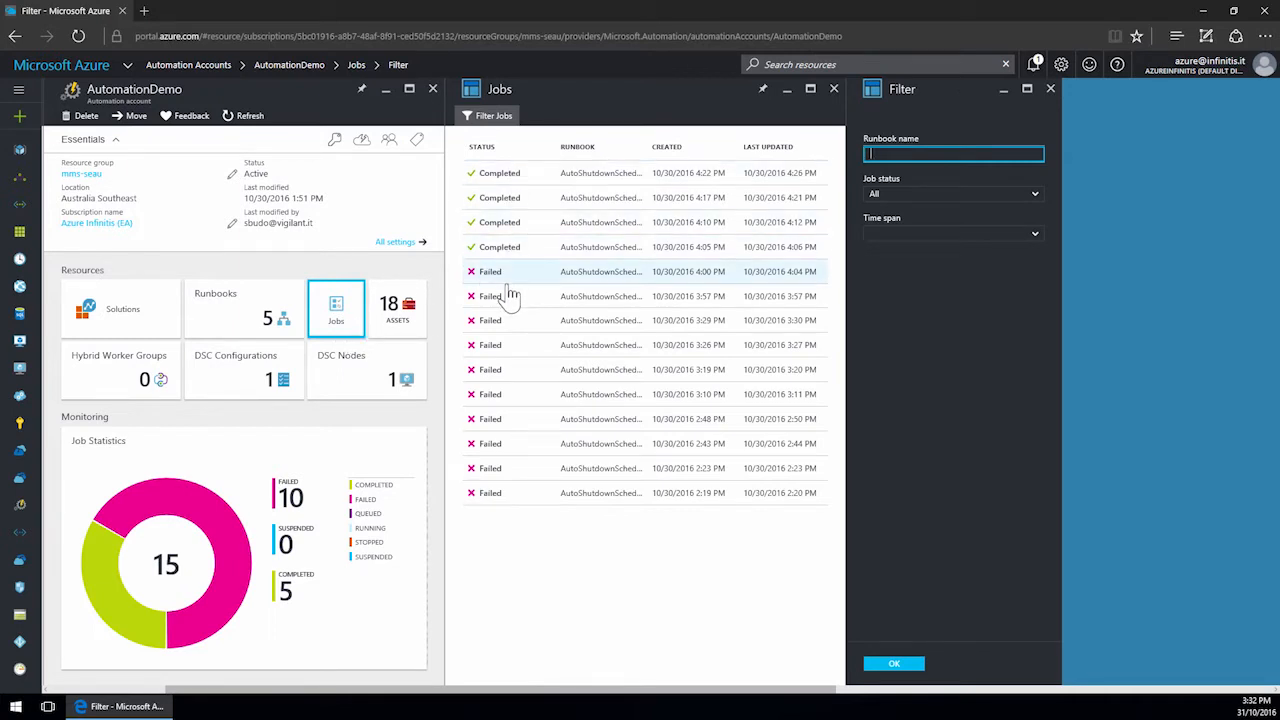
{"action": "left_click", "coordinate": [510, 180]}
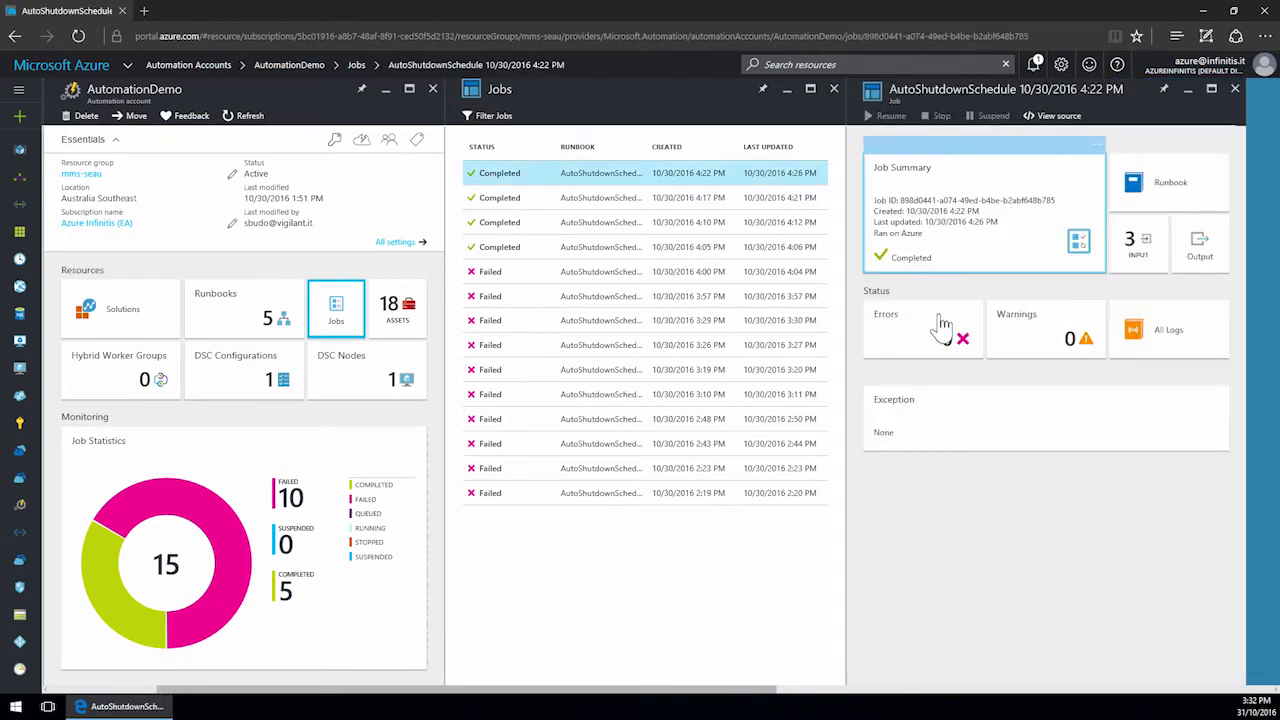
{"action": "left_click", "coordinate": [1201, 271]}
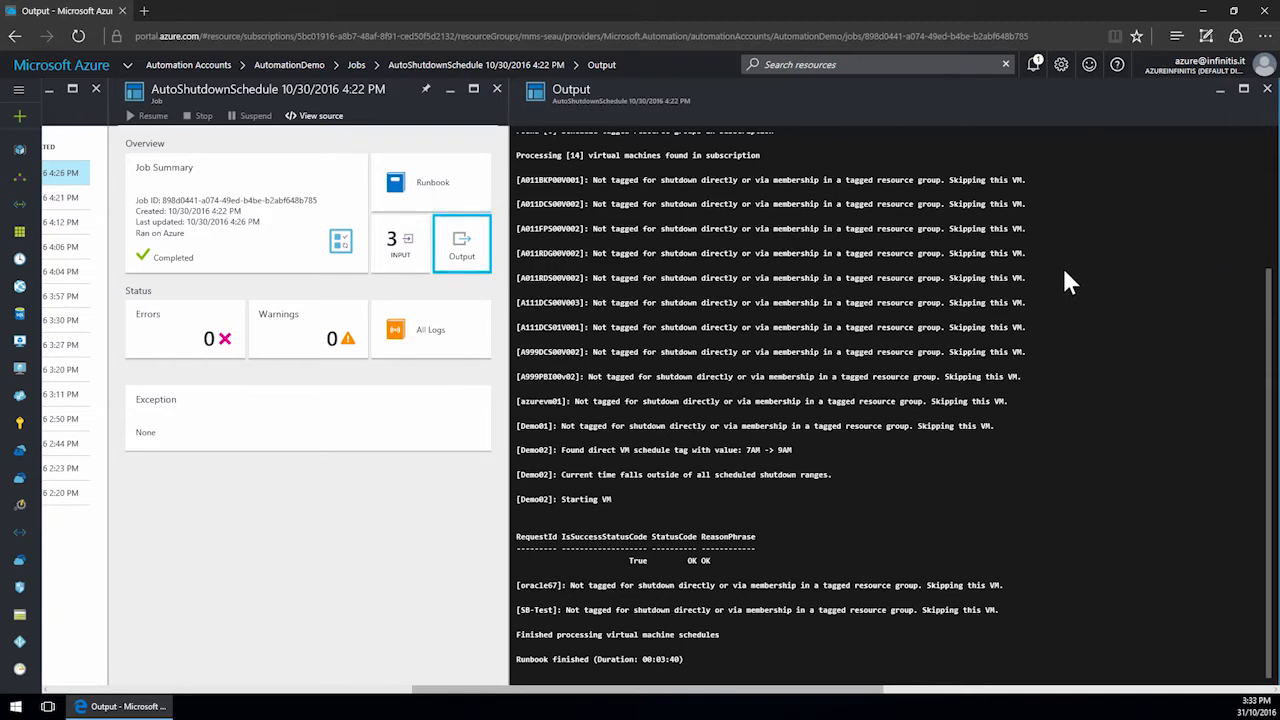
{"action": "left_click", "coordinate": [1267, 88]}
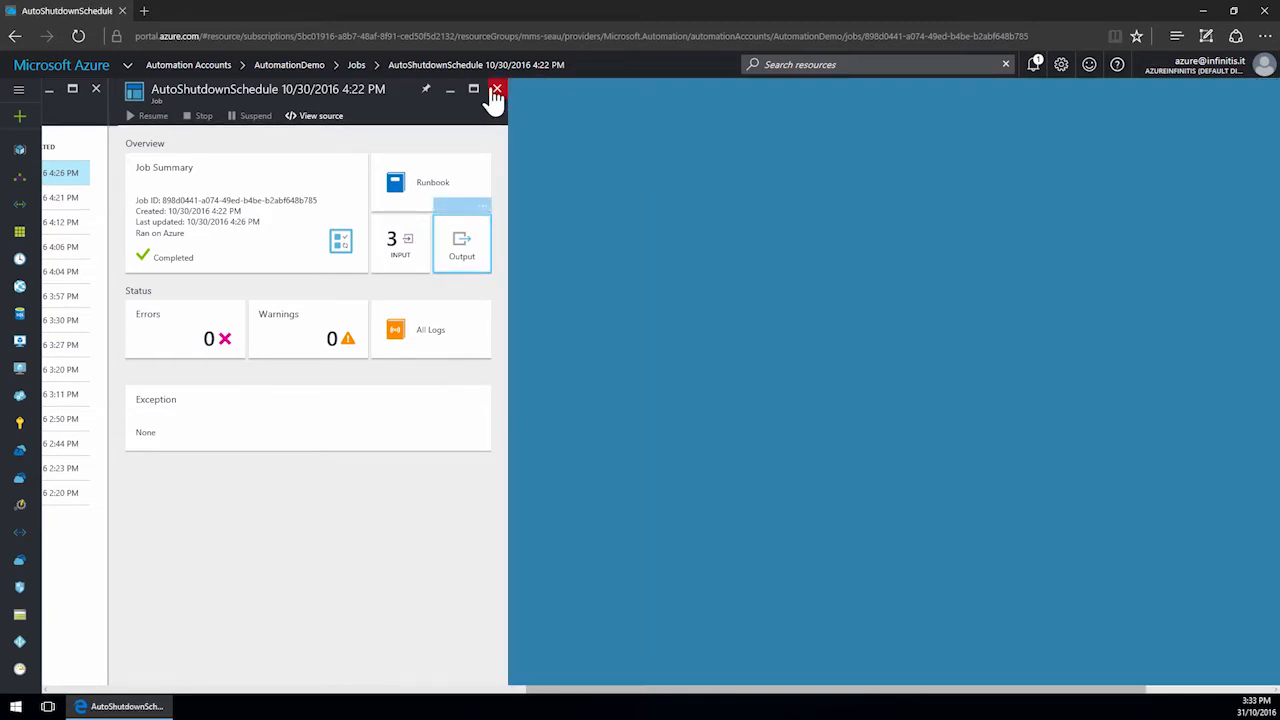
{"action": "left_click", "coordinate": [497, 89]}
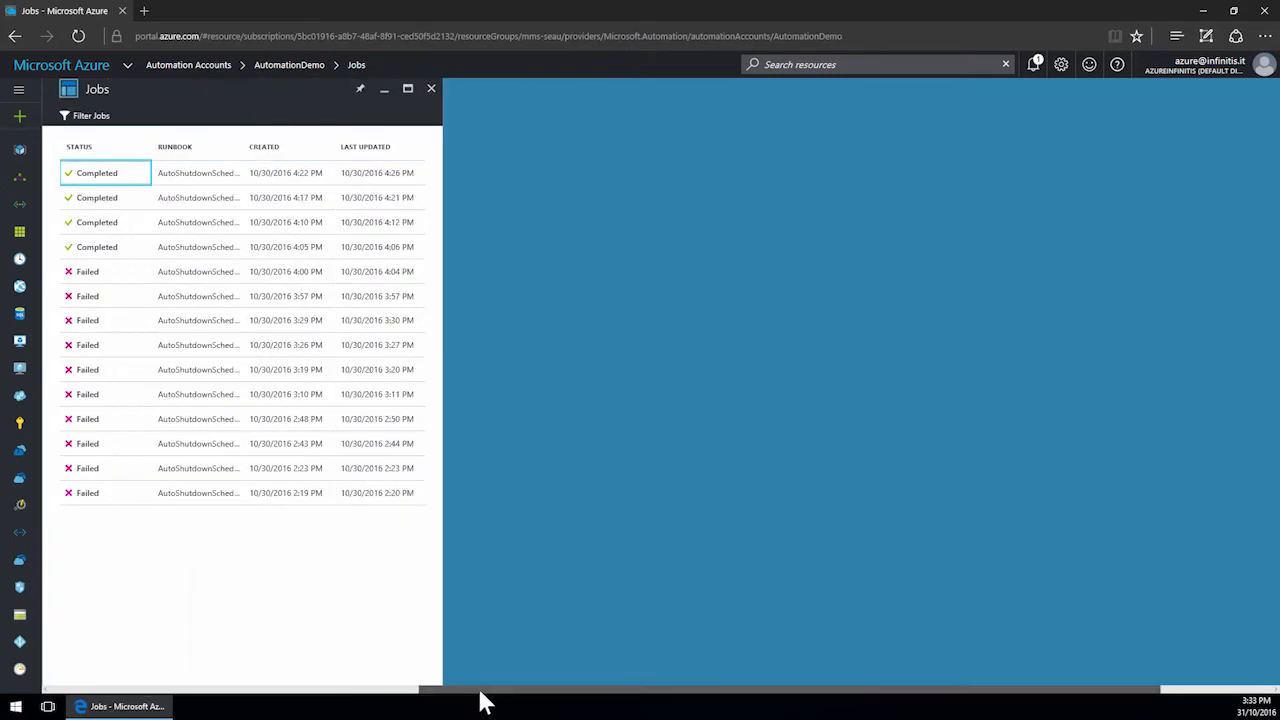
{"action": "left_click", "coordinate": [366, 690]}
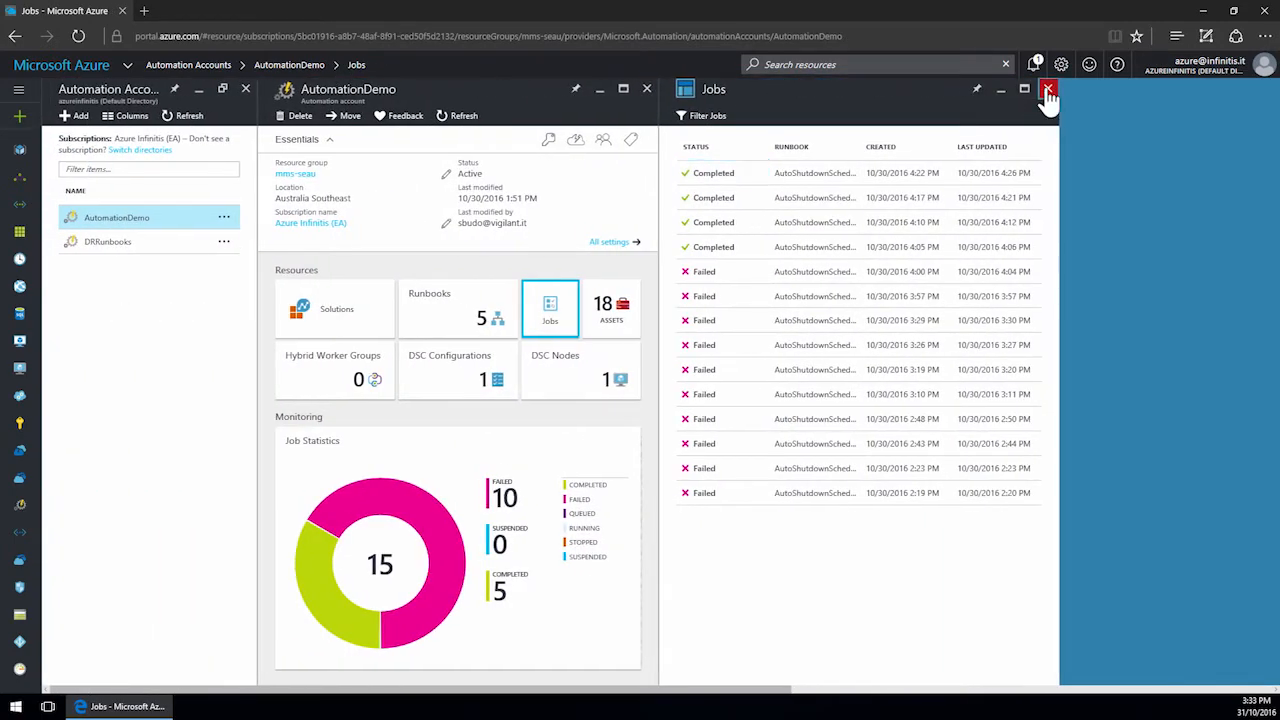
{"action": "left_click", "coordinate": [1047, 90]}
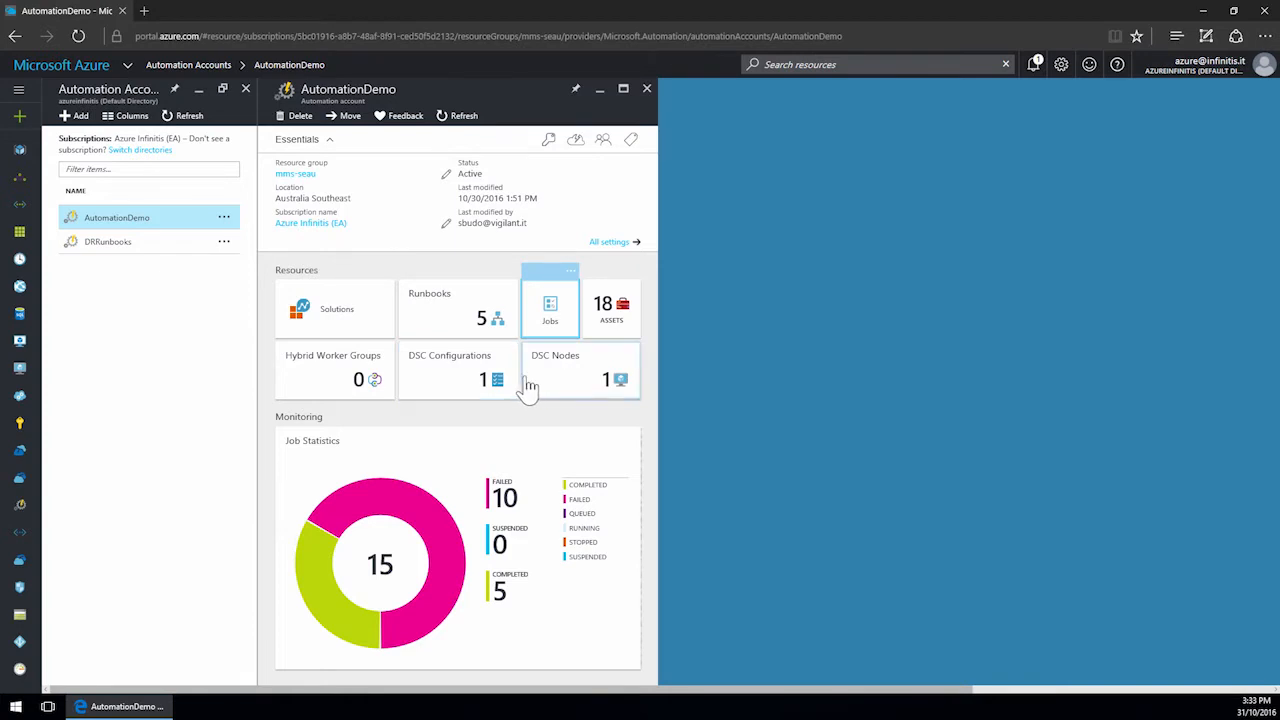
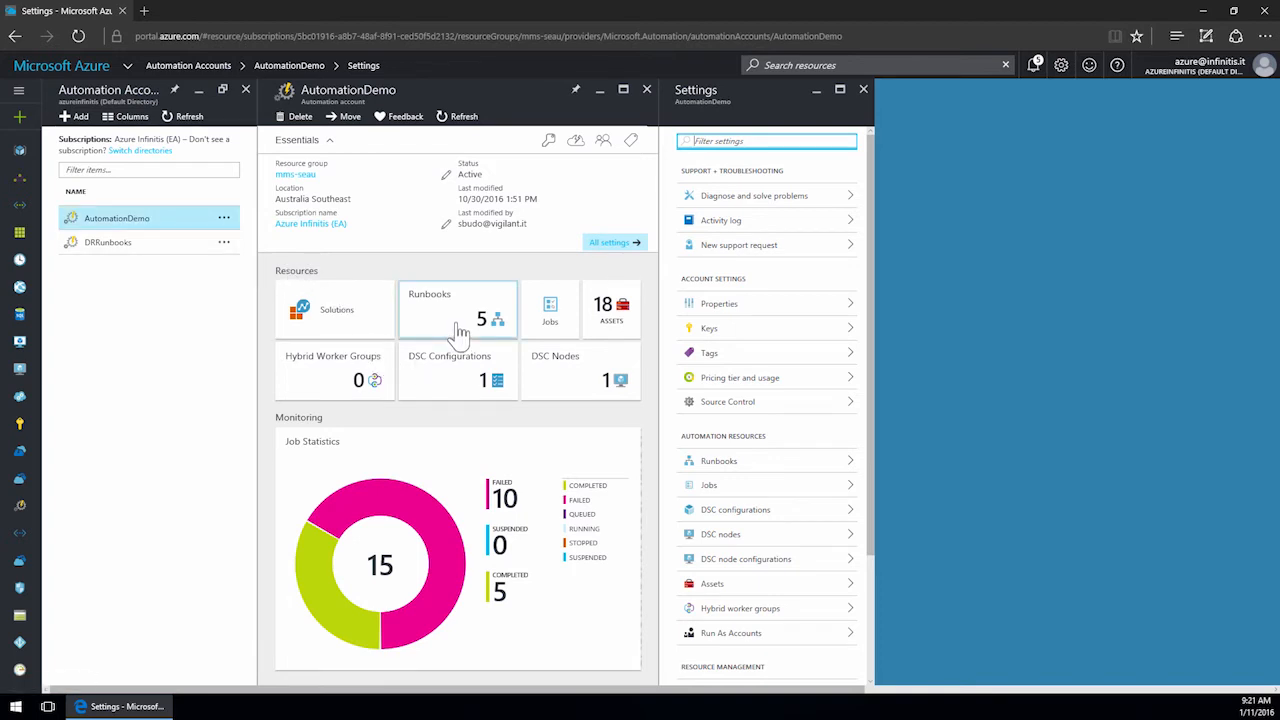
Quick-create a new PowerShell runbook named StopMyVM from the account's runbooks list.
{"action": "mouse_move", "coordinate": [460, 330]}
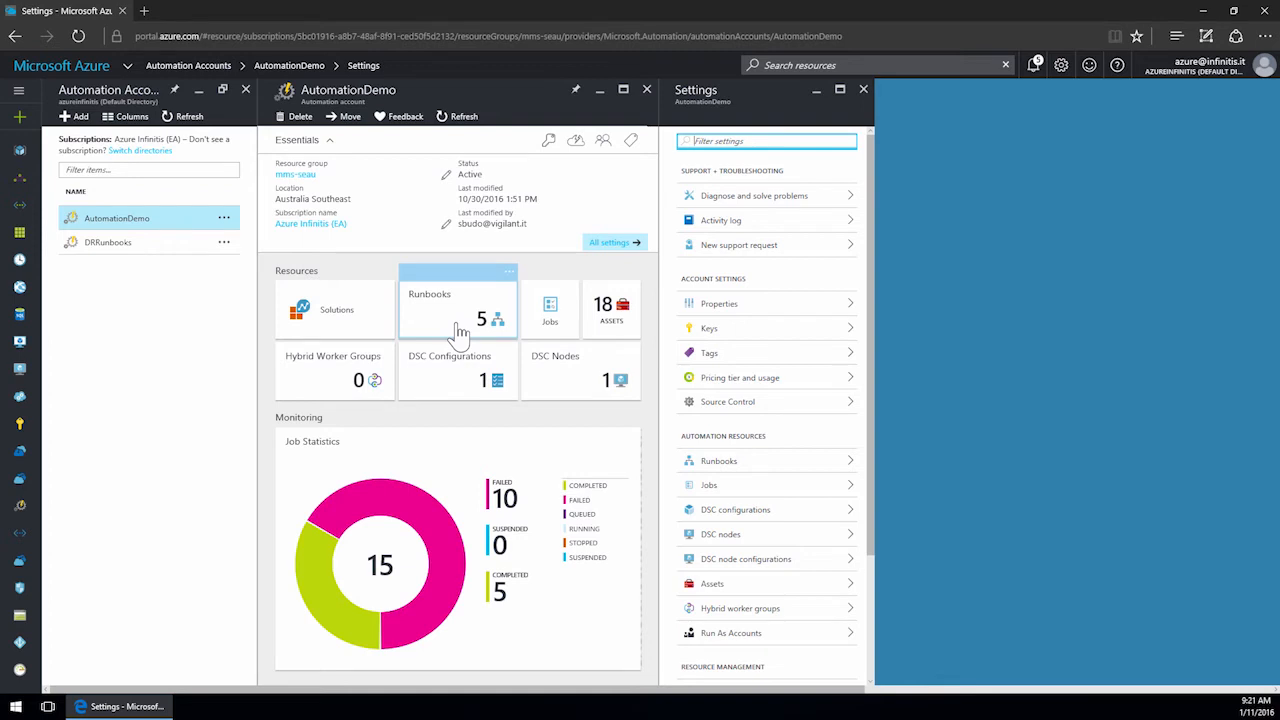
{"action": "left_click", "coordinate": [460, 330]}
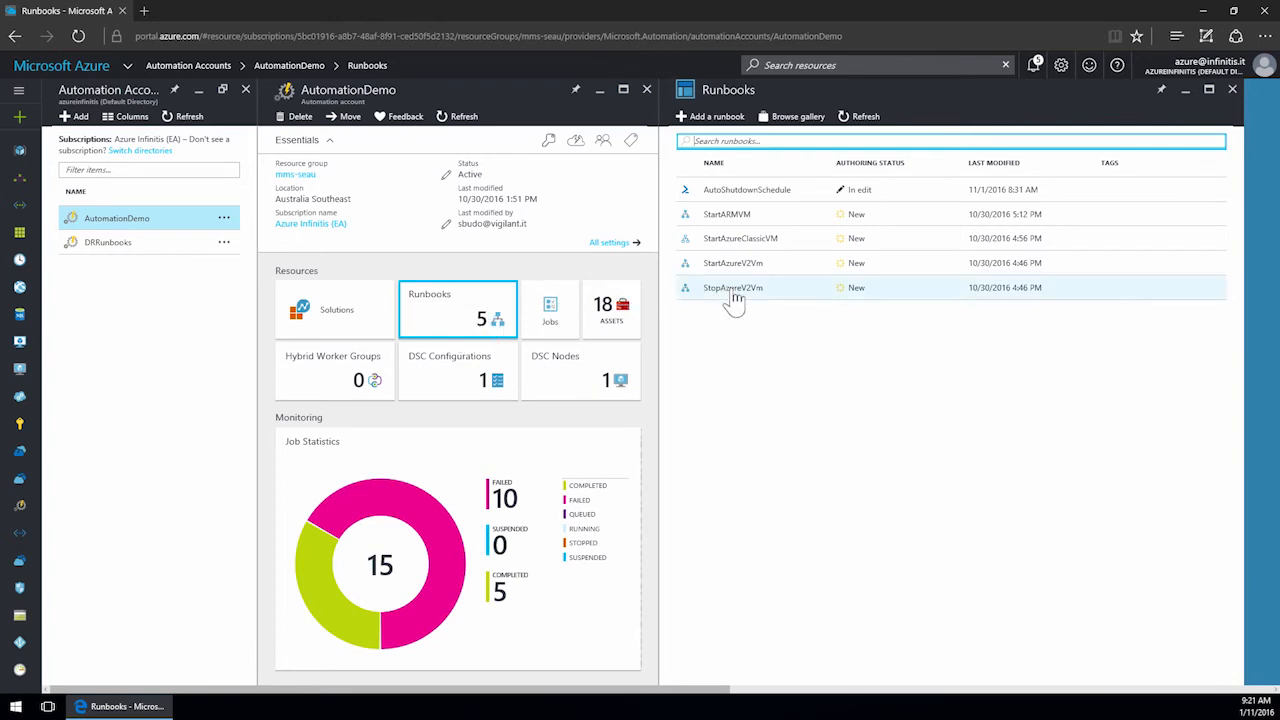
{"action": "left_click", "coordinate": [724, 117]}
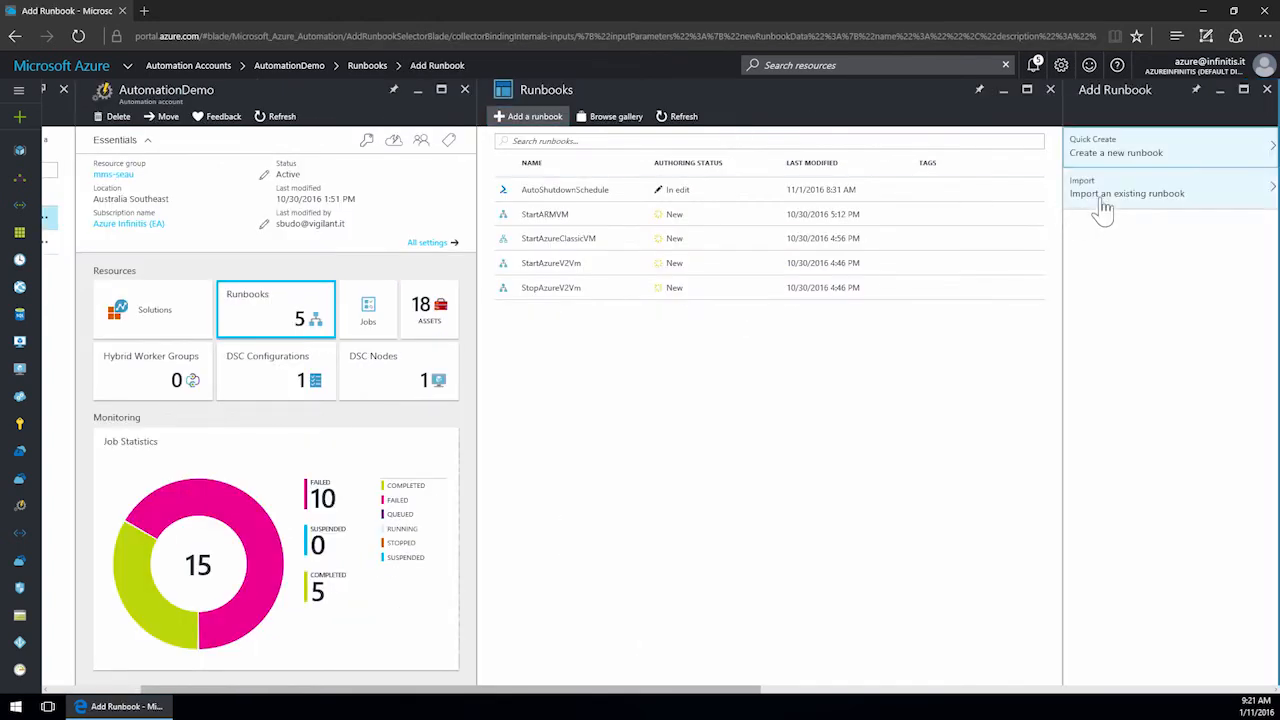
{"action": "left_click", "coordinate": [1133, 158]}
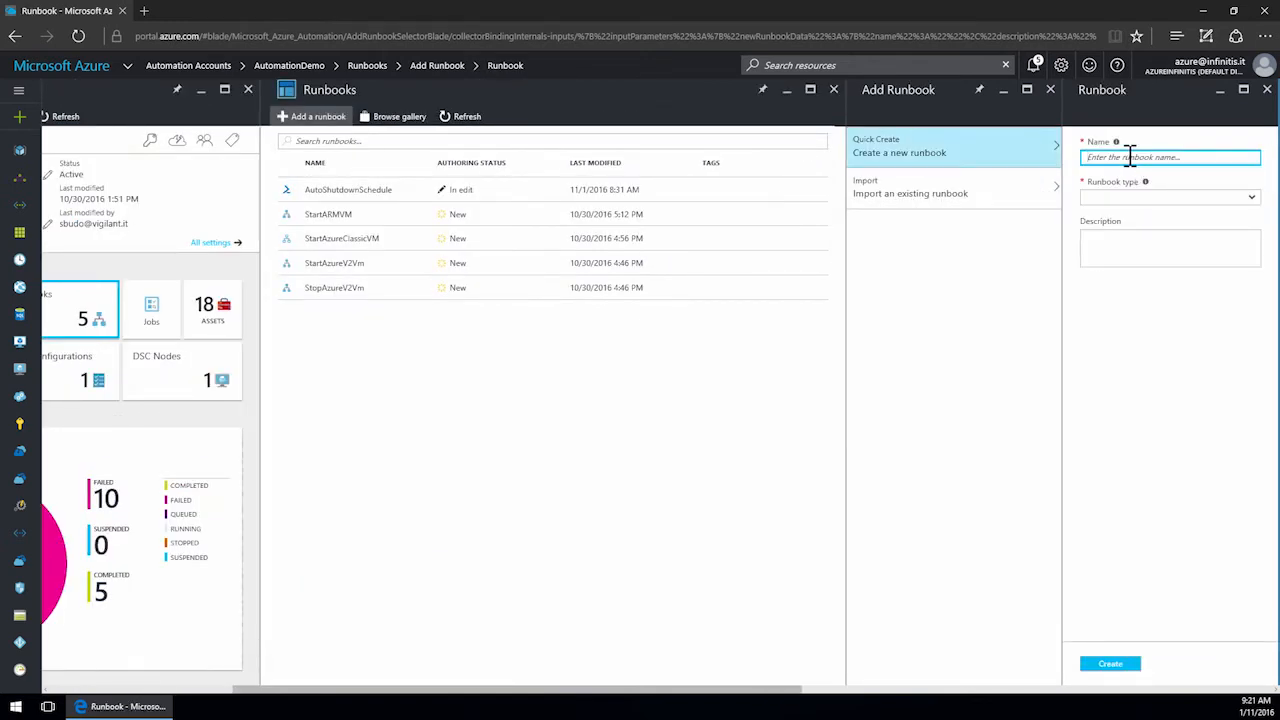
{"action": "type", "text": "StopM"}
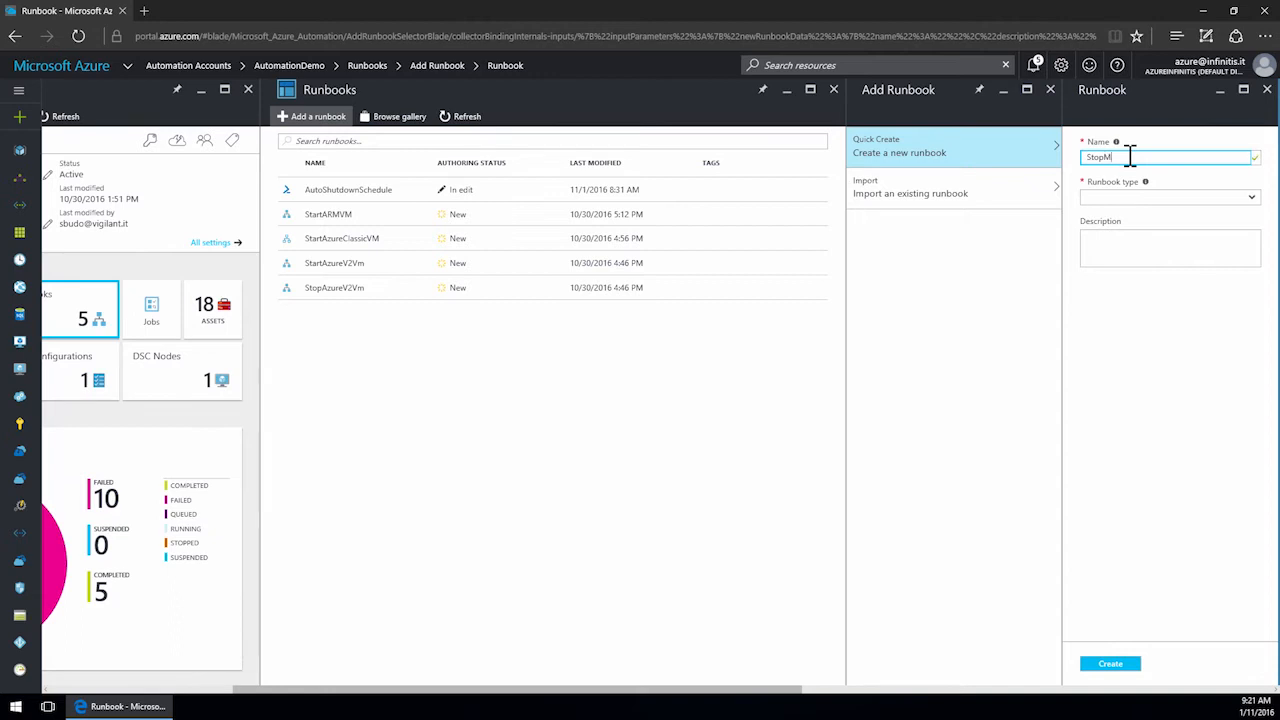
{"action": "type", "text": "yVM"}
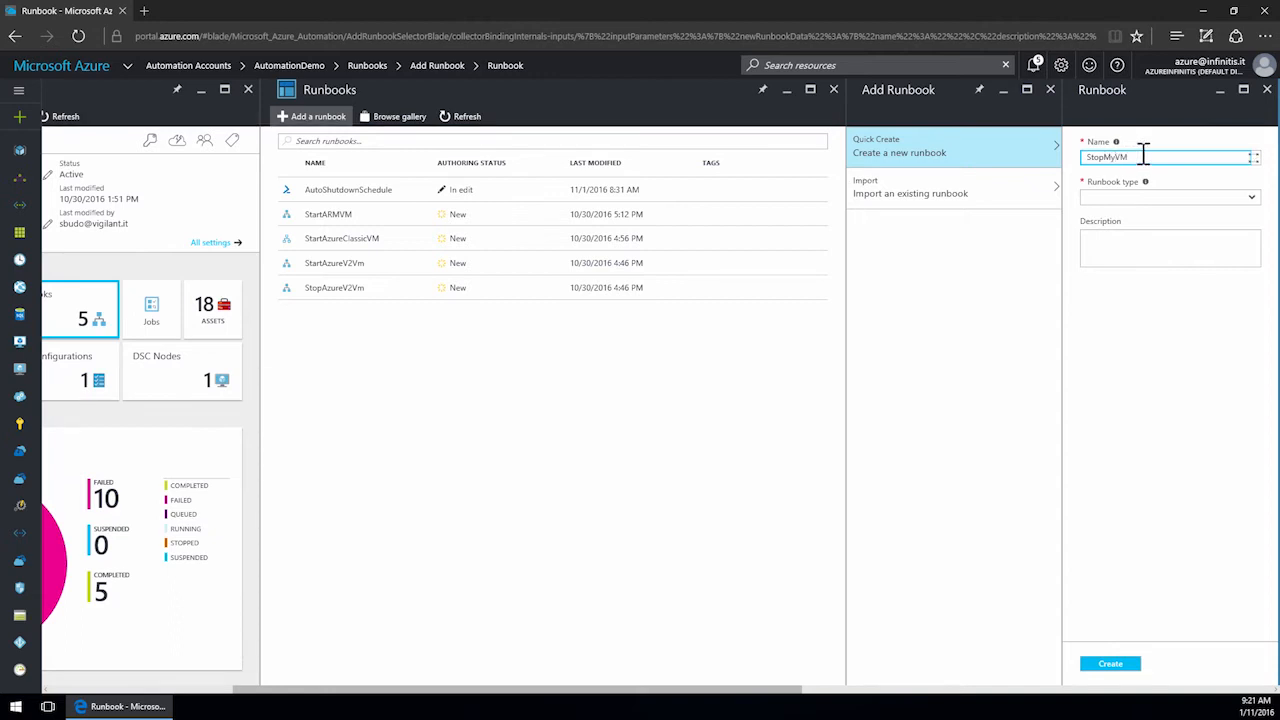
{"action": "left_click", "coordinate": [1251, 199]}
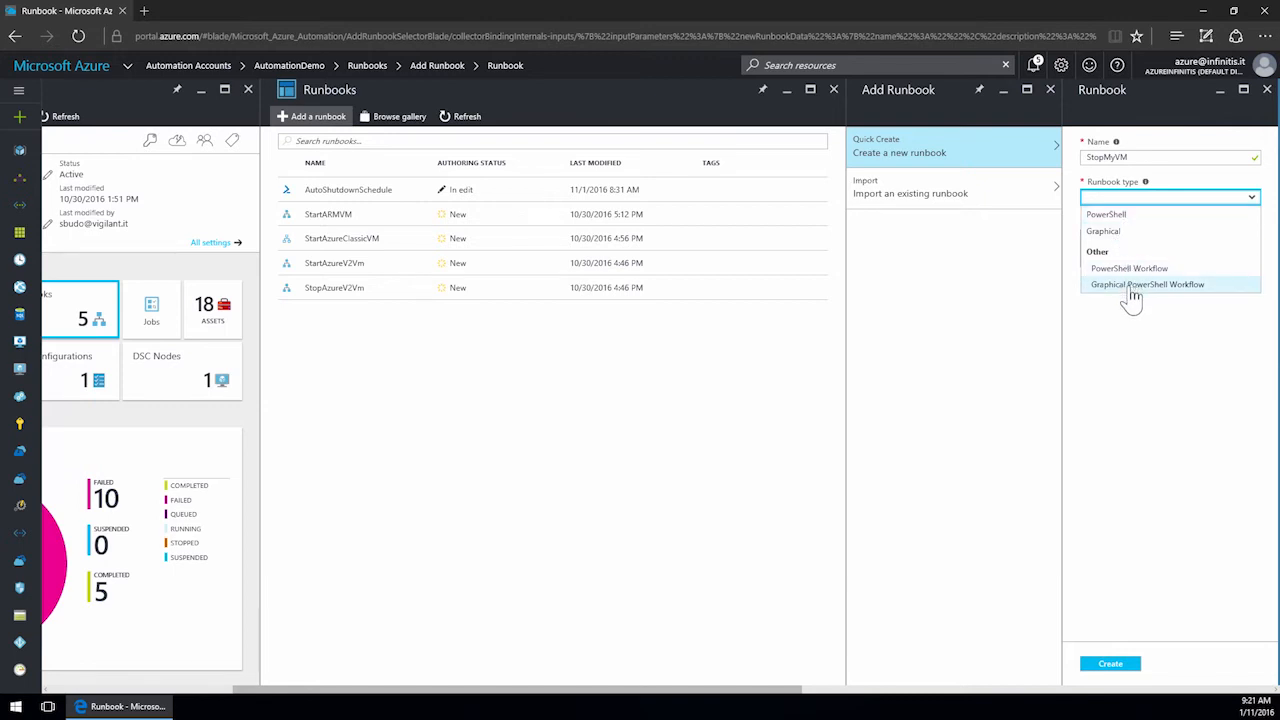
{"action": "left_click", "coordinate": [1124, 219]}
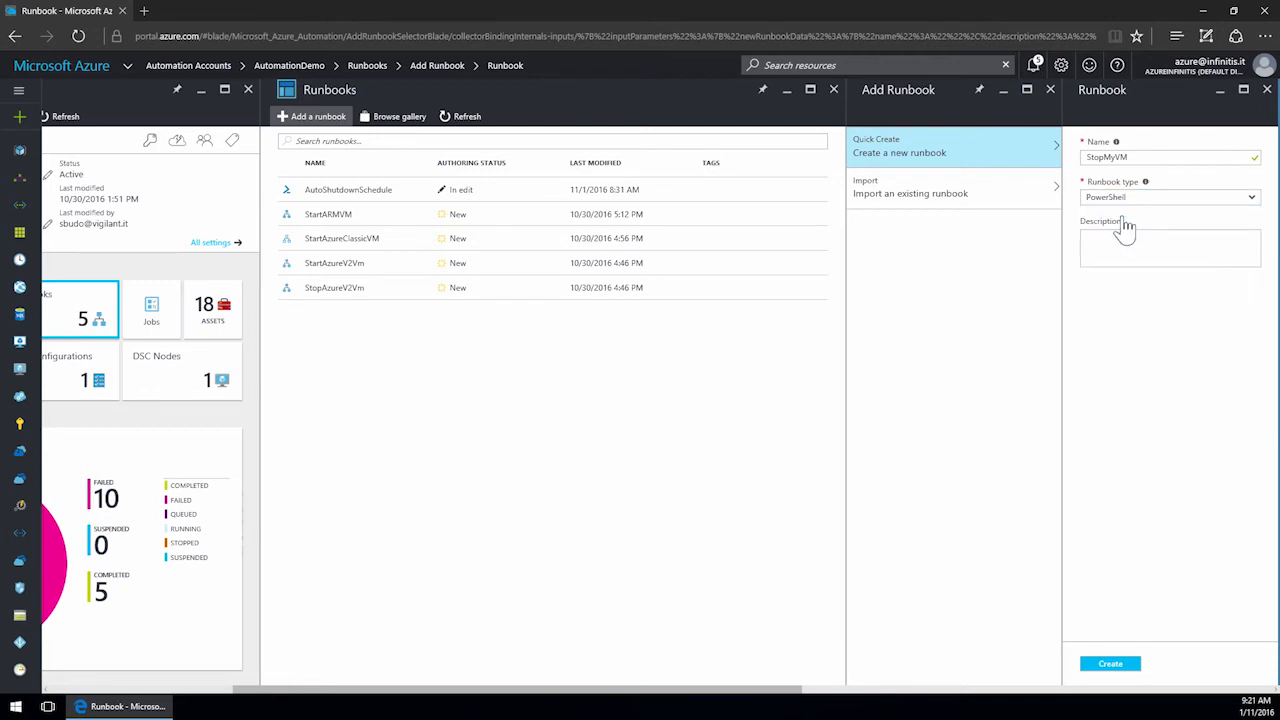
{"action": "left_click", "coordinate": [1112, 664]}
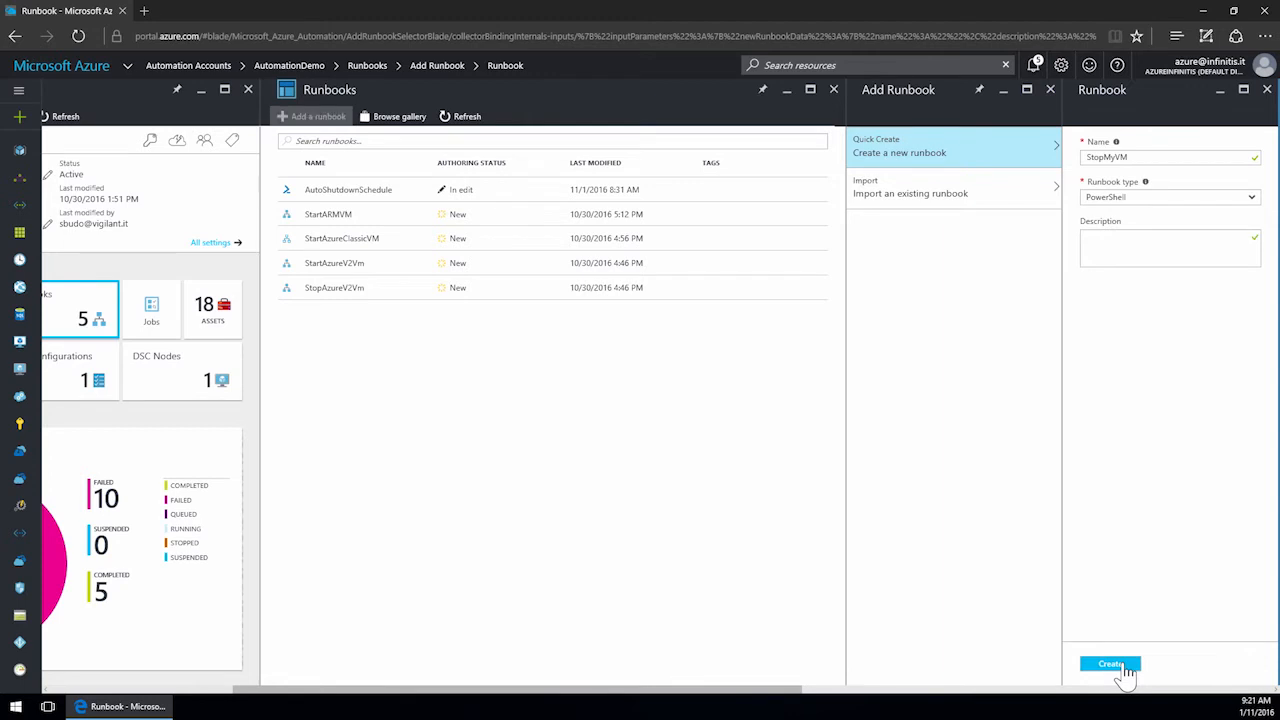
{"action": "left_click", "coordinate": [1112, 664]}
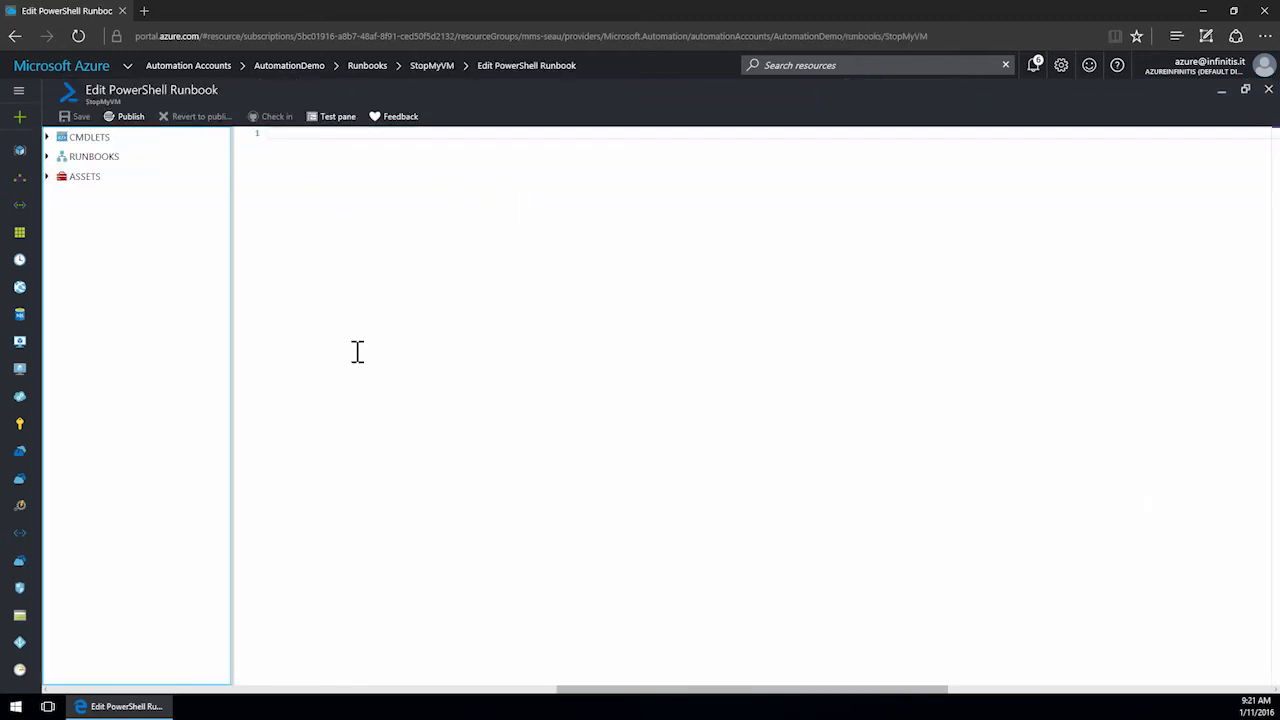
Expand the editor library's cmdlets, runbooks, assets and credentials categories to examine what is available.
{"action": "left_click", "coordinate": [47, 140]}
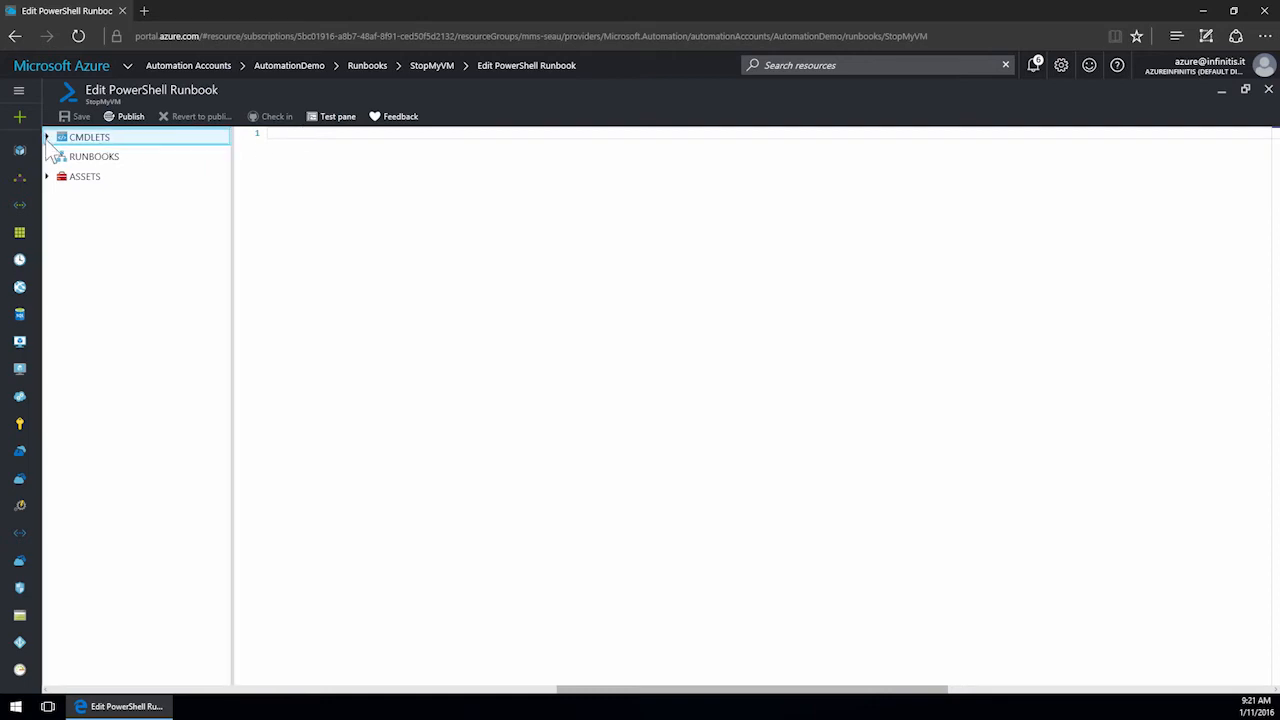
{"action": "left_click", "coordinate": [46, 136]}
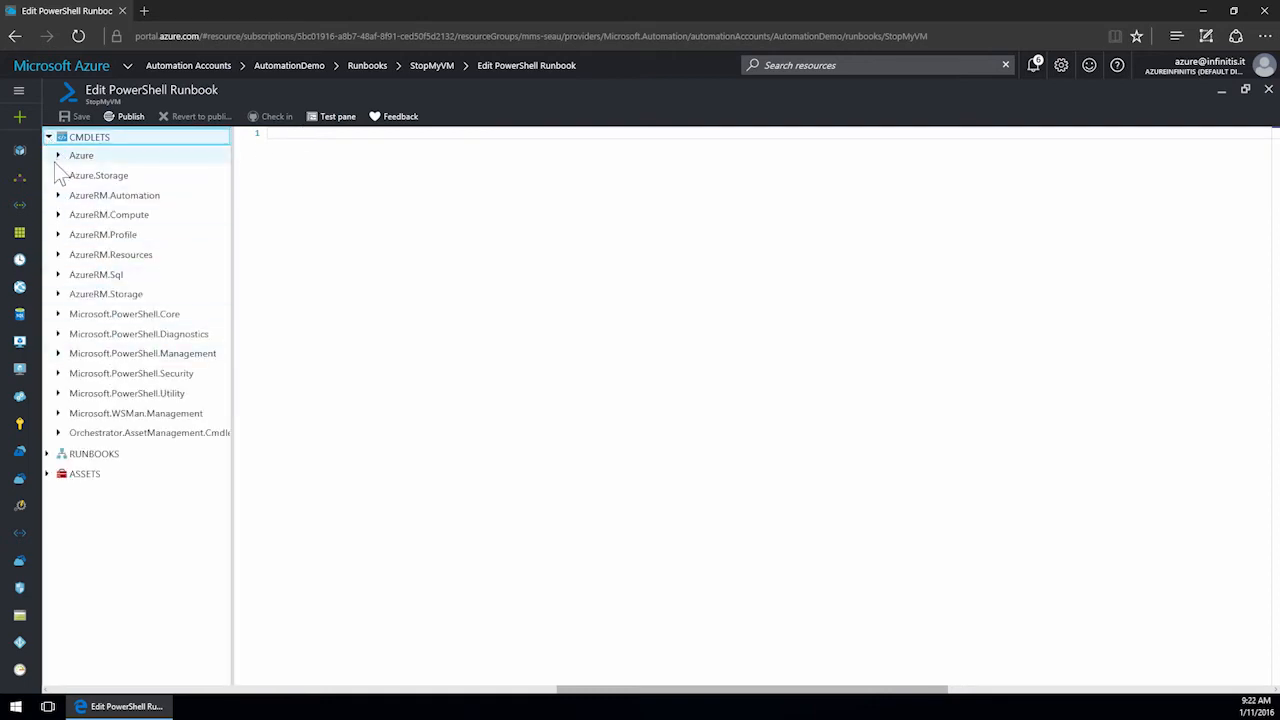
{"action": "left_click", "coordinate": [58, 157]}
{"action": "left_click", "coordinate": [59, 157]}
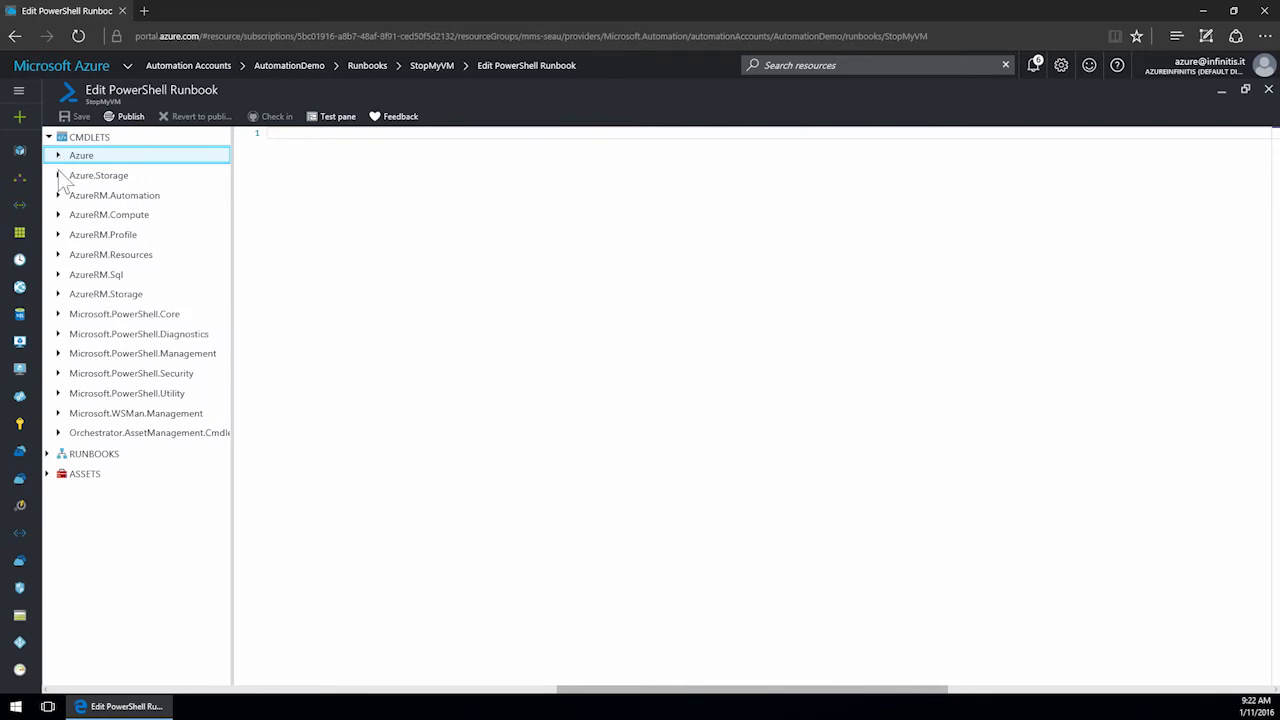
{"action": "left_click", "coordinate": [47, 454]}
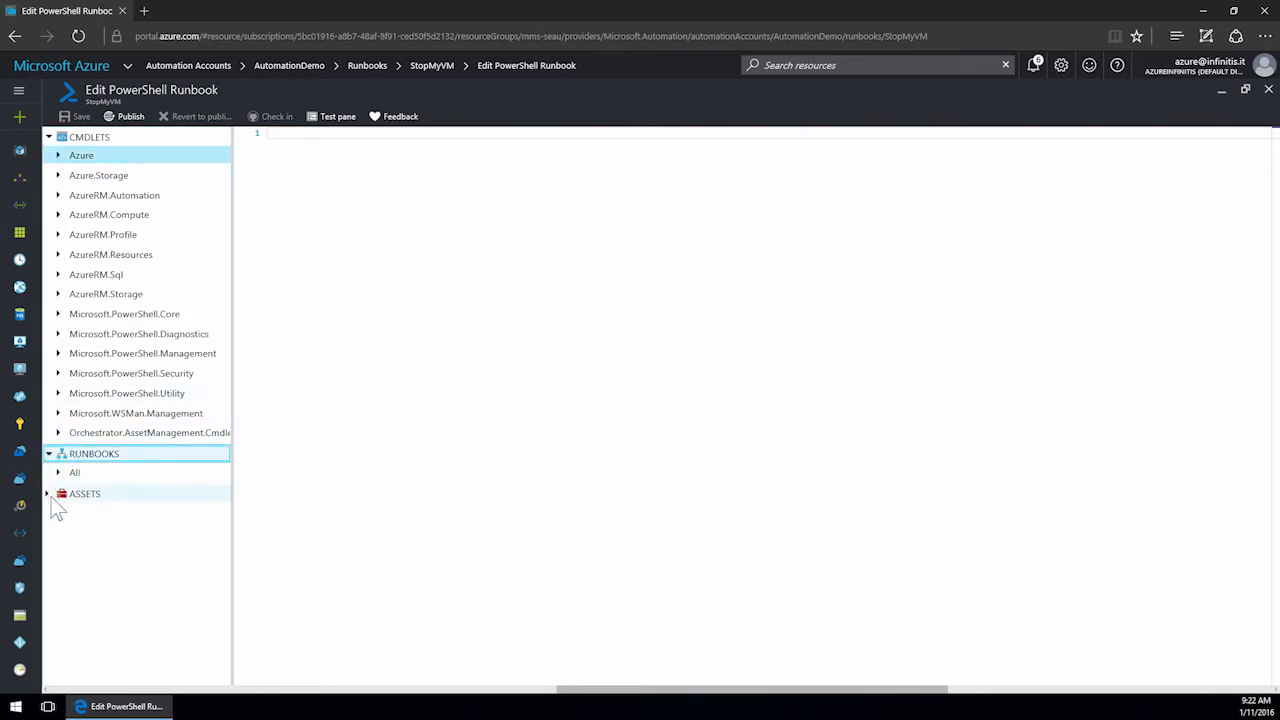
{"action": "left_click", "coordinate": [47, 494]}
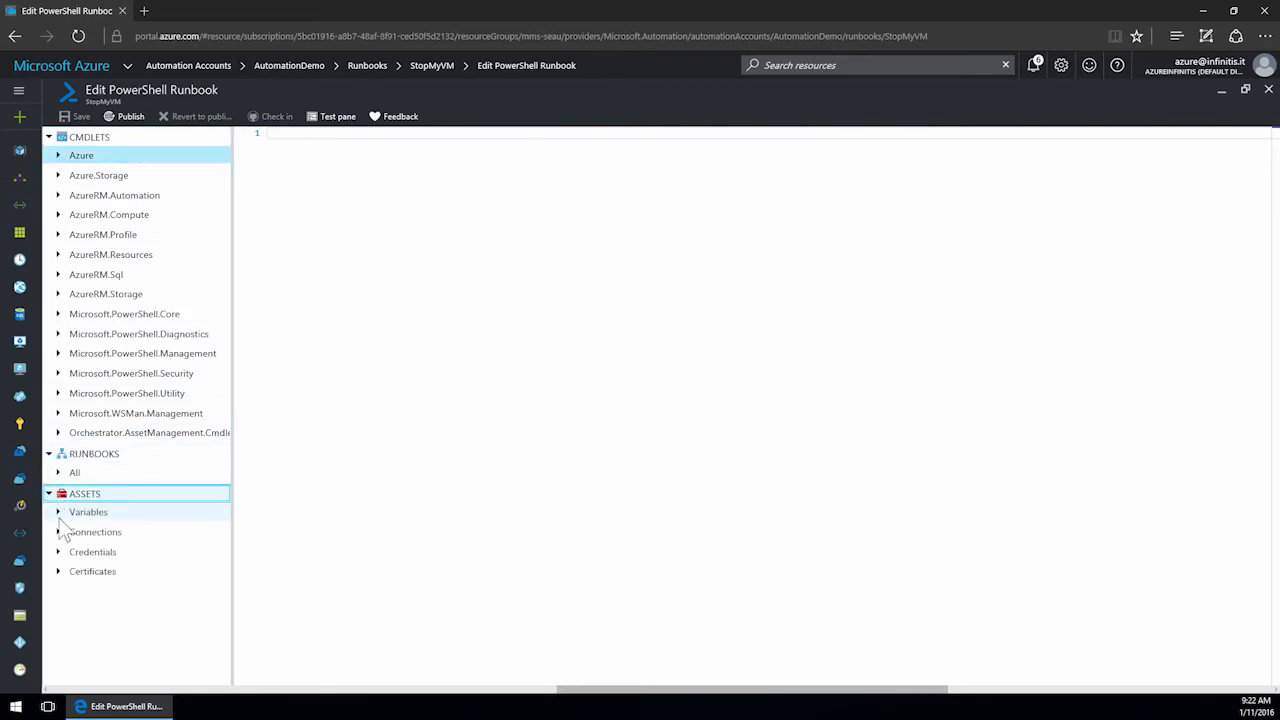
{"action": "left_click", "coordinate": [58, 552]}
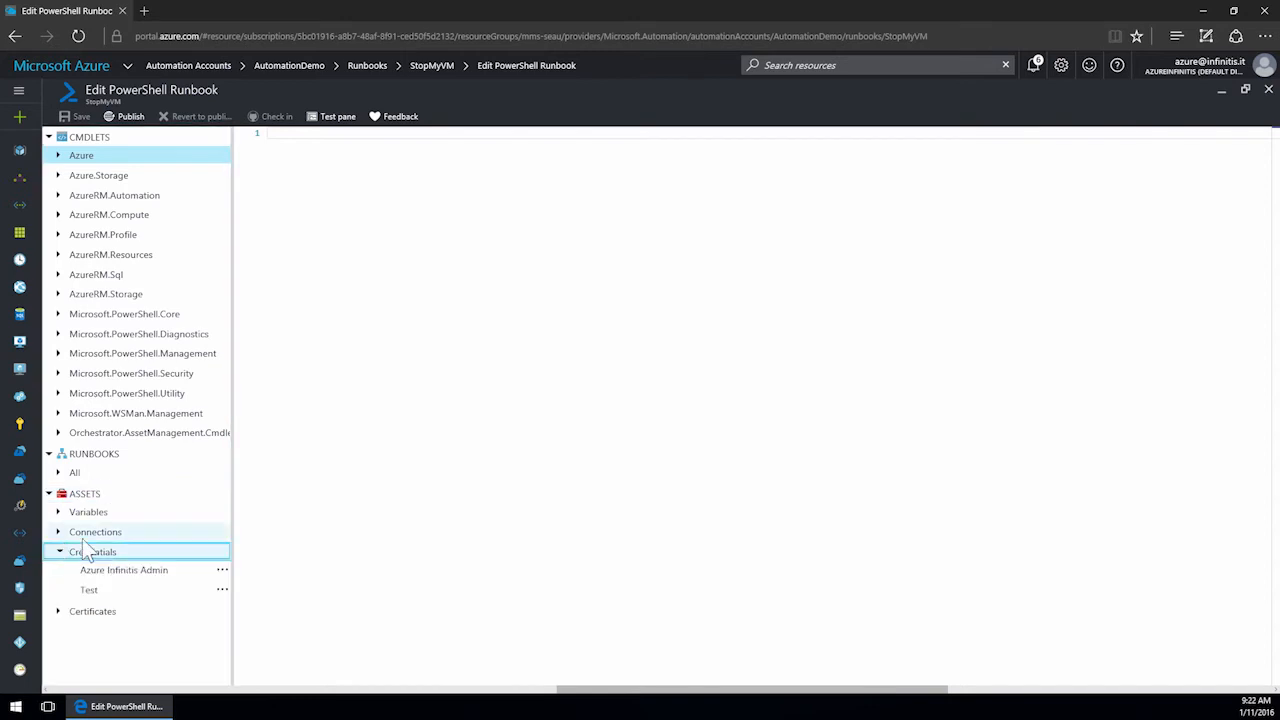
Start a Param block with a mandatory [String] parameter $azureCredentialName.
{"action": "left_click", "coordinate": [322, 137]}
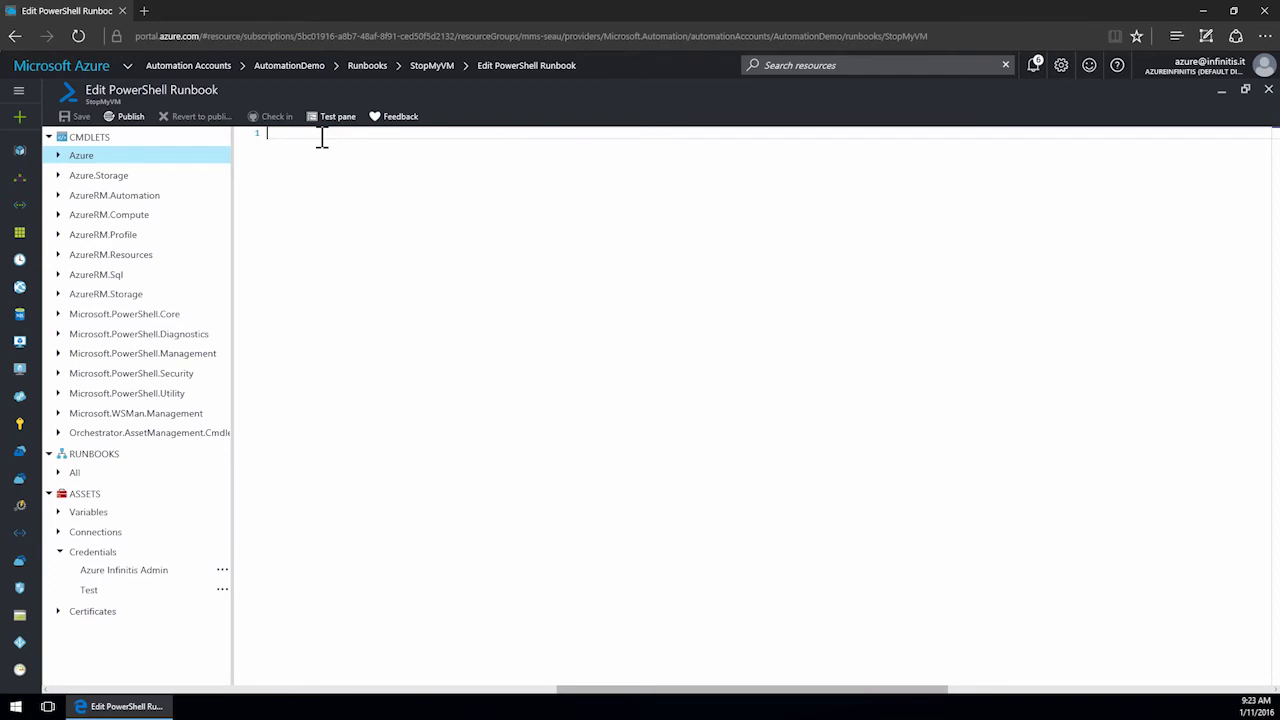
{"action": "type", "text": "Param("}
{"action": "key", "text": "Return"}
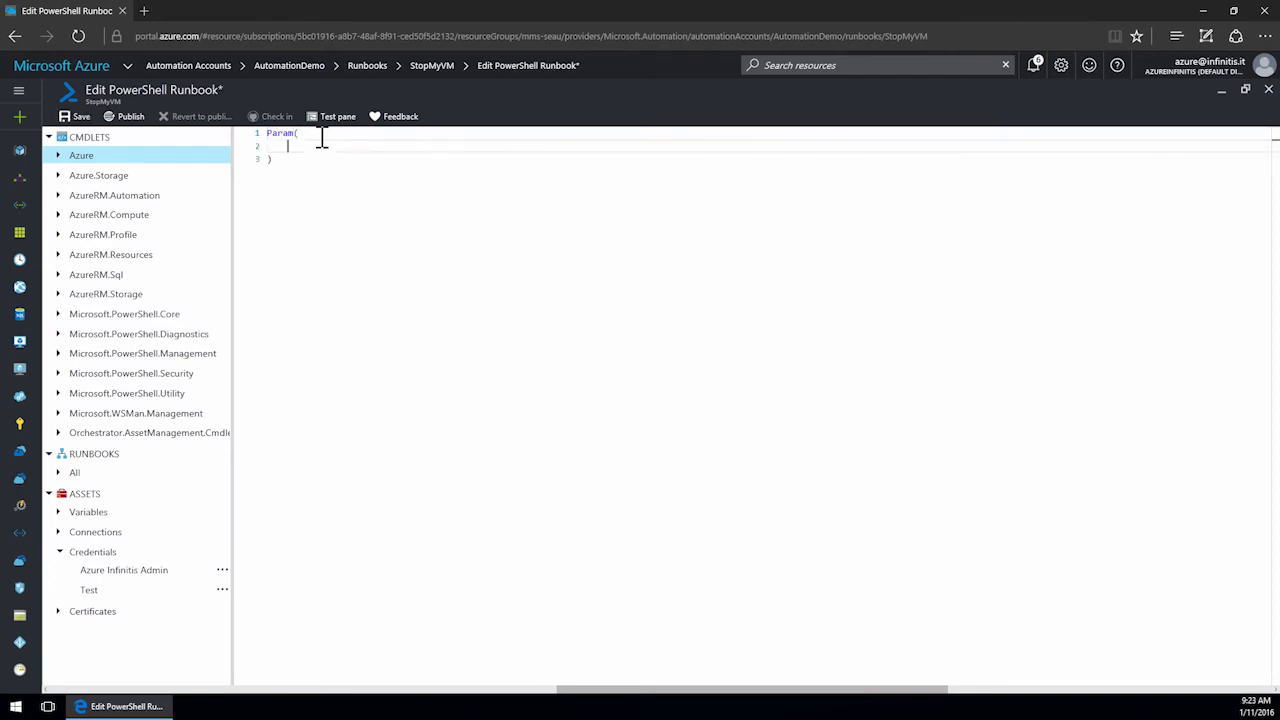
{"action": "type", "text": "[Parameter(Mandatory=$true"}
{"action": "key", "text": "Home"}
{"action": "key", "text": "Home"}
{"action": "left_click", "coordinate": [451, 145]}
{"action": "key", "text": "Return"}
{"action": "type", "text": "[String]"}
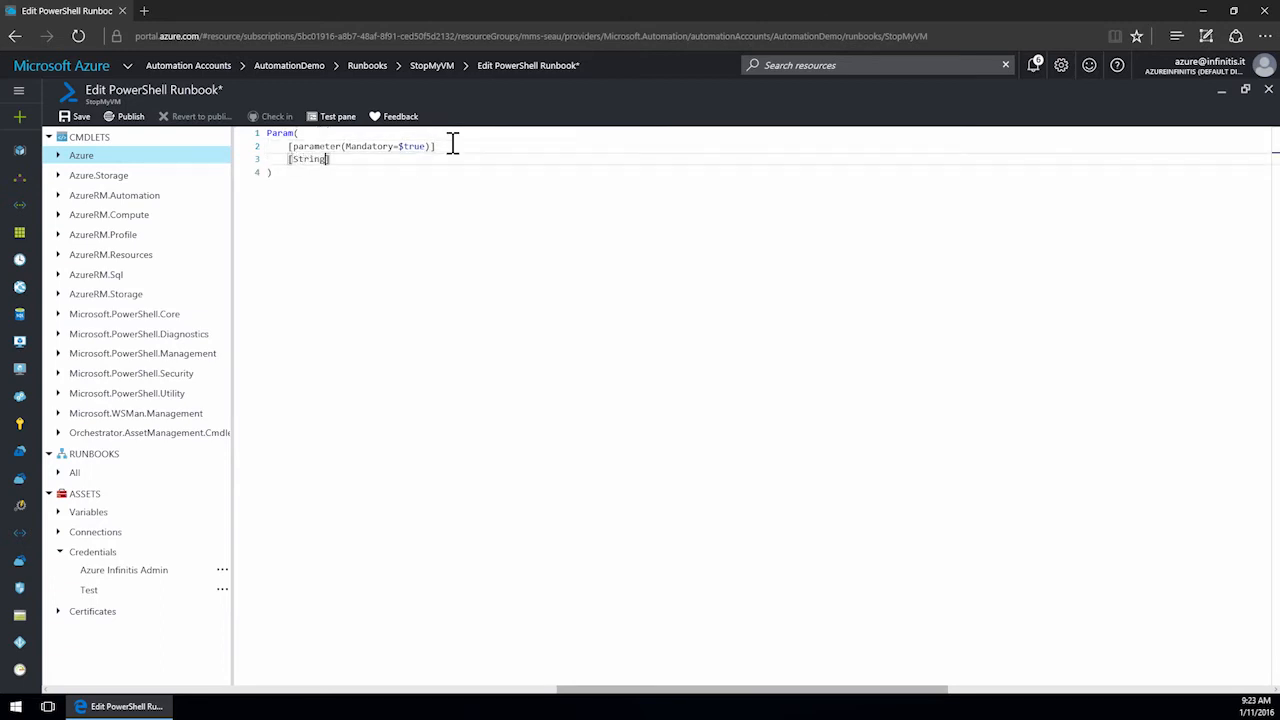
{"action": "type", "text": " $azureCredentialName,"}
{"action": "key", "text": "Return"}
Duplicate the mandatory parameter declaration and rename the first copy's variable to $subscriptionName.
{"action": "key", "text": "Up"}
{"action": "key", "text": "Up"}
{"action": "key", "text": "shift+Down"}
{"action": "key", "text": "shift+End"}
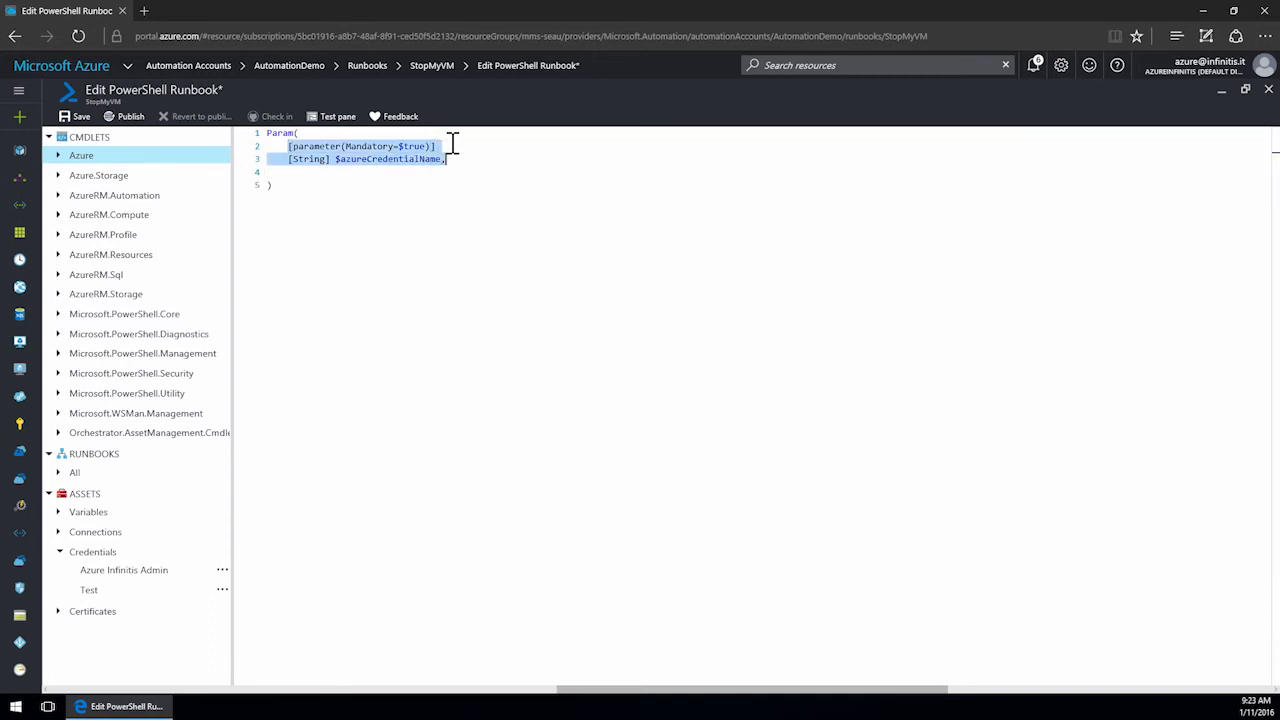
{"action": "key", "text": "ctrl+c"}
{"action": "key", "text": "Down"}
{"action": "key", "text": "ctrl+v"}
{"action": "key", "text": "Return"}
{"action": "key", "text": "ctrl+v"}
{"action": "key", "text": "Up"}
{"action": "key", "text": "Up"}
{"action": "key", "text": "End"}
{"action": "key", "text": "BackSpace"}
{"action": "key", "text": "BackSpace"}
{"action": "key", "text": "BackSpace"}
{"action": "key", "text": "BackSpace"}
{"action": "key", "text": "BackSpace"}
{"action": "key", "text": "BackSpace"}
{"action": "key", "text": "BackSpace"}
{"action": "key", "text": "BackSpace"}
{"action": "key", "text": "BackSpace"}
{"action": "key", "text": "BackSpace"}
{"action": "key", "text": "BackSpace"}
{"action": "key", "text": "BackSpace"}
{"action": "key", "text": "BackSpace"}
{"action": "key", "text": "BackSpace"}
{"action": "key", "text": "BackSpace"}
{"action": "key", "text": "BackSpace"}
{"action": "key", "text": "BackSpace"}
{"action": "key", "text": "BackSpace"}
{"action": "key", "text": "BackSpace"}
{"action": "key", "text": "BackSpace"}
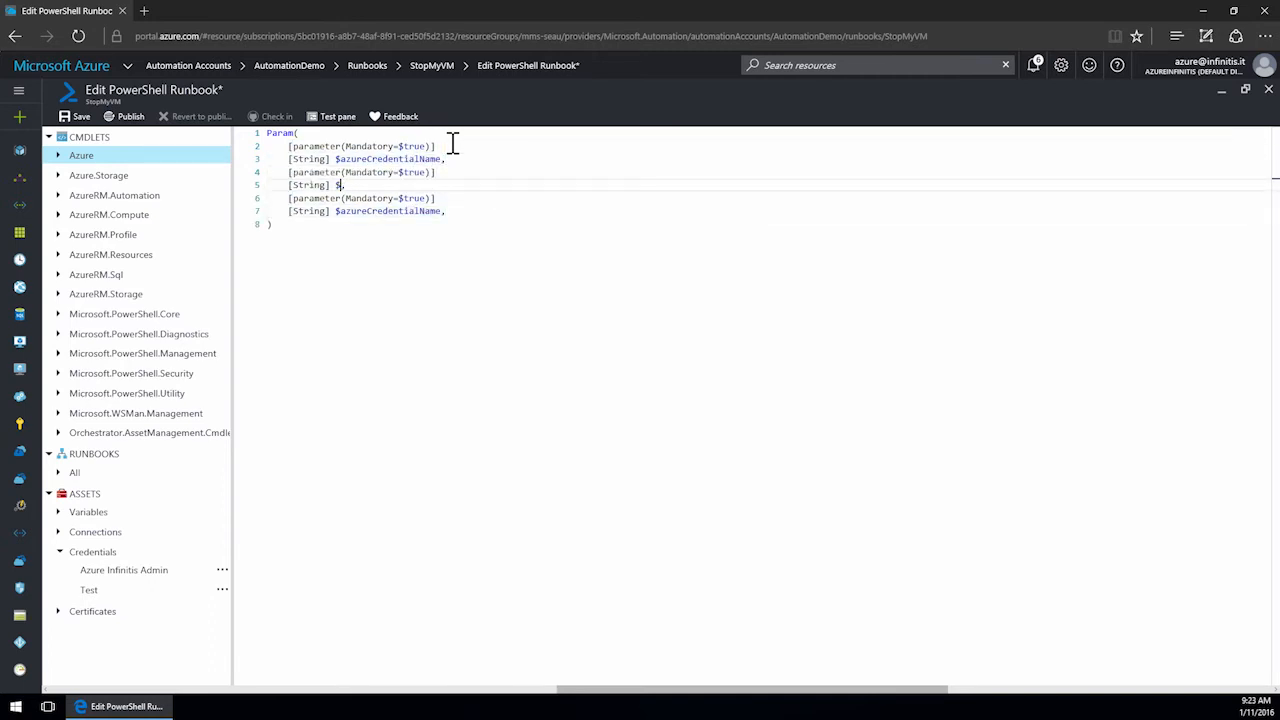
{"action": "type", "text": "subscriptionName,"}
Rename the last parameter copy's variable to $vmName.
{"action": "key", "text": "Down"}
{"action": "key", "text": "Down"}
{"action": "key", "text": "End"}
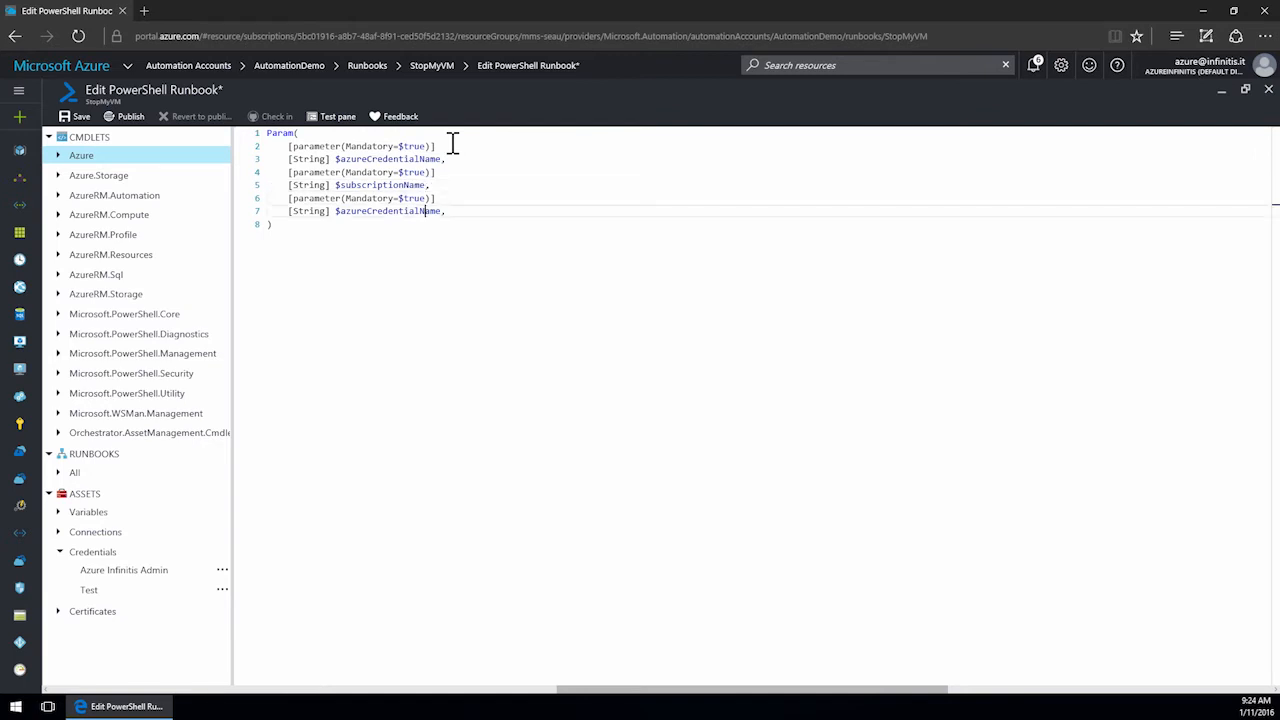
{"action": "key", "text": "BackSpace"}
{"action": "key", "text": "BackSpace"}
{"action": "key", "text": "BackSpace"}
{"action": "key", "text": "BackSpace"}
{"action": "key", "text": "BackSpace"}
{"action": "key", "text": "BackSpace"}
{"action": "key", "text": "BackSpace"}
{"action": "key", "text": "BackSpace"}
{"action": "key", "text": "BackSpace"}
{"action": "key", "text": "BackSpace"}
{"action": "key", "text": "BackSpace"}
{"action": "key", "text": "BackSpace"}
{"action": "key", "text": "BackSpace"}
{"action": "key", "text": "BackSpace"}
{"action": "key", "text": "BackSpace"}
{"action": "key", "text": "BackSpace"}
{"action": "key", "text": "BackSpace"}
{"action": "key", "text": "BackSpace"}
{"action": "key", "text": "BackSpace"}
{"action": "key", "text": "BackSpace"}
{"action": "type", "text": "vmName,"}
{"action": "key", "text": "Down"}
{"action": "key", "text": "End"}
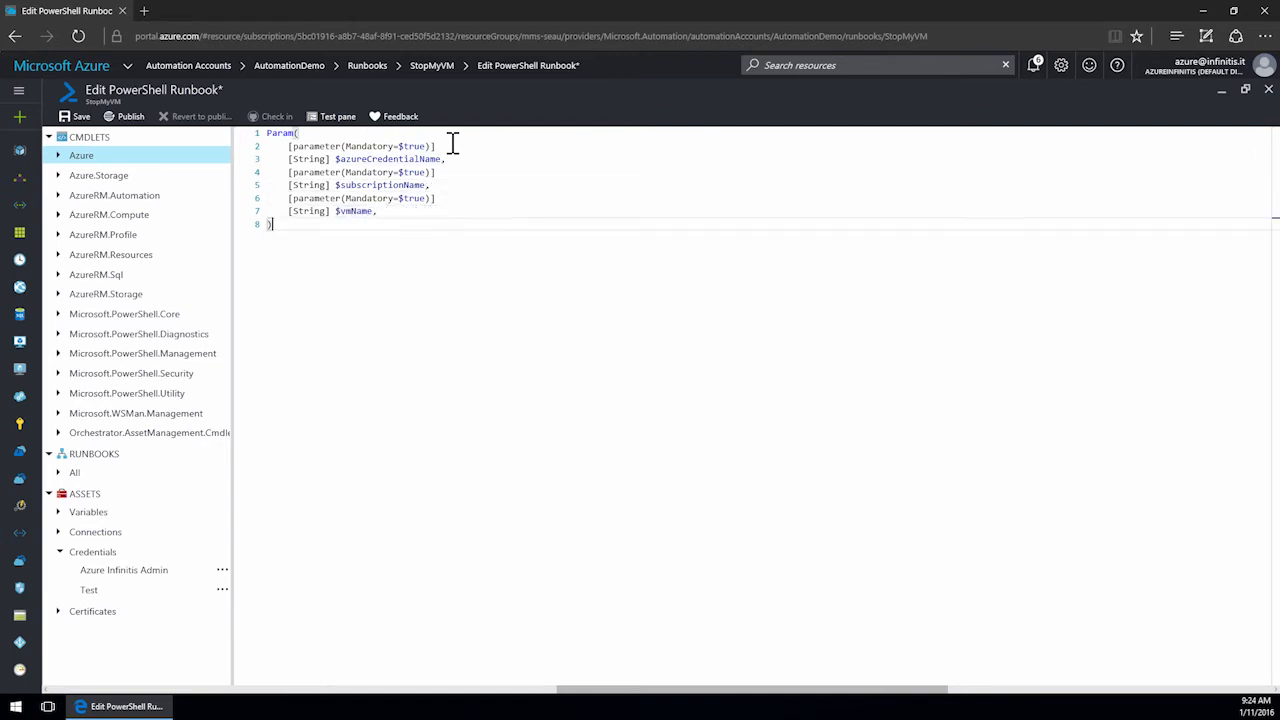
Add a line setting $azureCredentials = Get-AutomationPSCredentials -Name $azureCredentialName after the Param block.
{"action": "key", "text": "Return"}
{"action": "key", "text": "Return"}
{"action": "type", "text": "$azureCredentials = Get-AutomationPSCredent"}
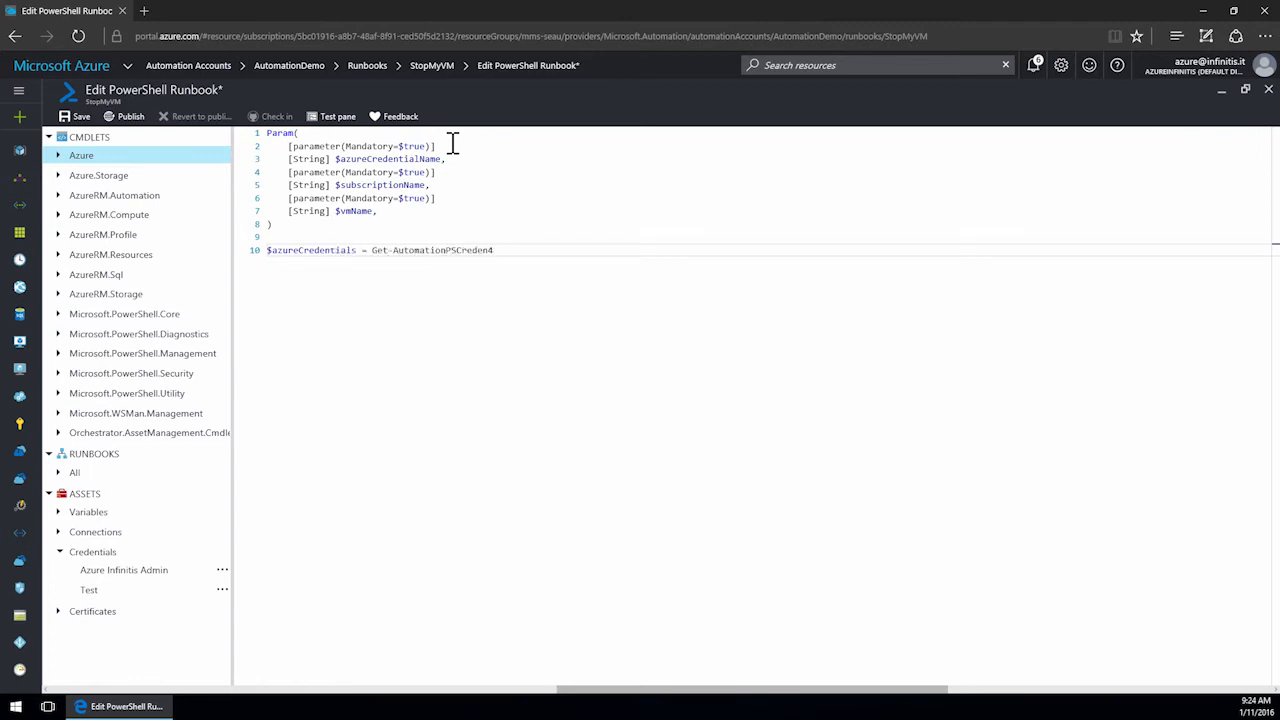
{"action": "type", "text": "ials -Name $azureCredentialsName"}
{"action": "key", "text": "Return"}
{"action": "key", "text": "Return"}
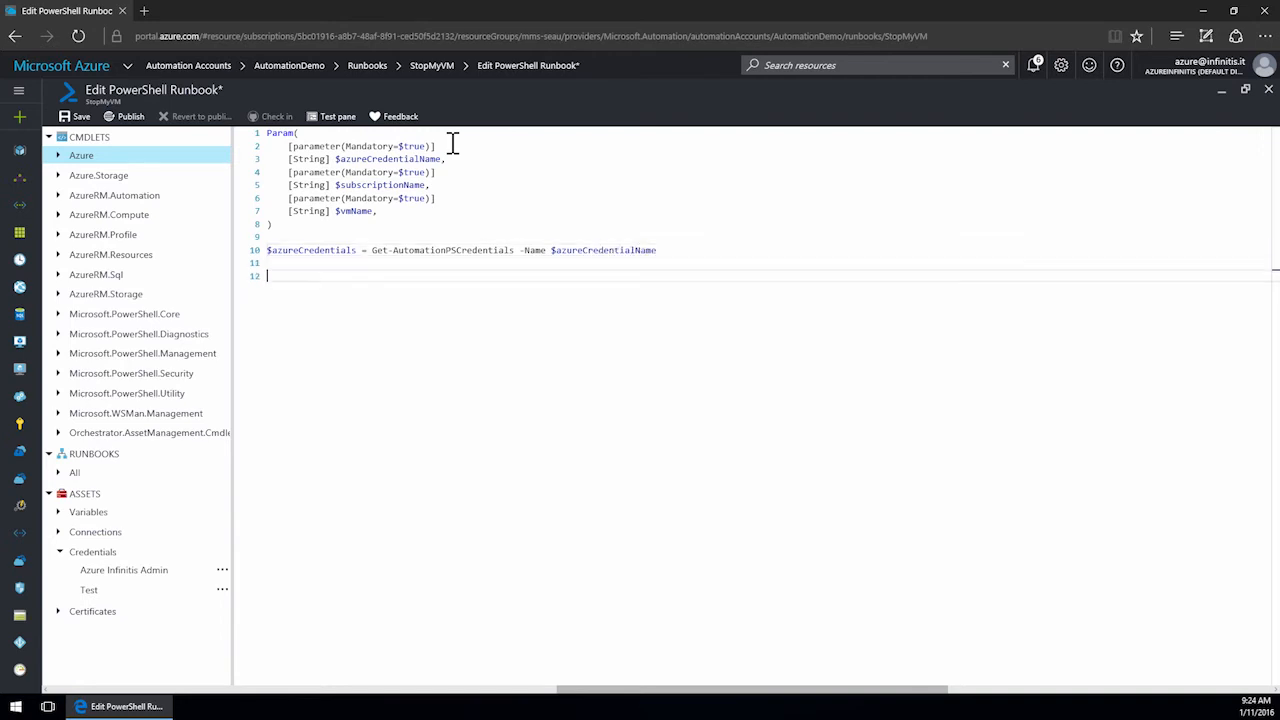
Add lines $account = Add-AzureAccount -Credential $azureCredentials and $subscription = Get-AzureSubscription | where {$_.SubscriptionName -eq $subscriptionName}.
{"action": "type", "text": "$accoutn = Add-AzureAccount -Credential $azureCredentials"}
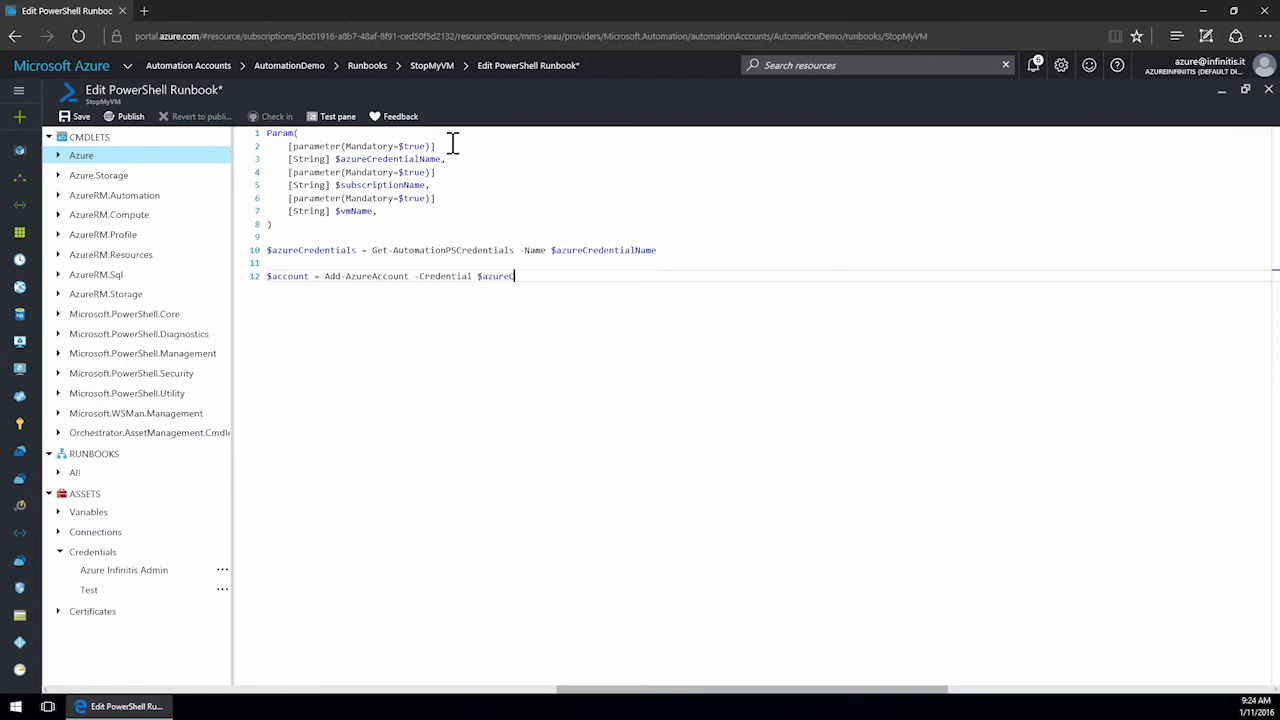
{"action": "key", "text": "Return"}
{"action": "type", "text": "$subscription = Get-AzureSubscrip"}
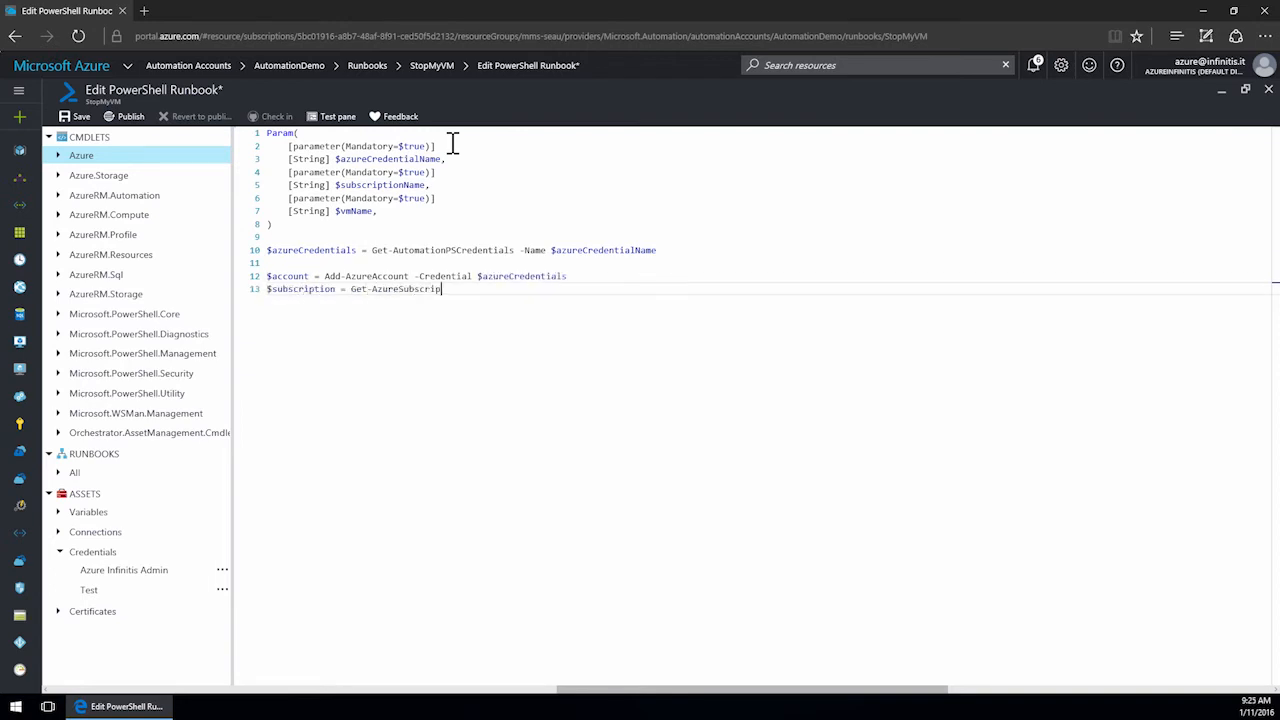
{"action": "type", "text": "tion | where {$_.Subscritp"}
{"action": "key", "text": "BackSpace"}
{"action": "key", "text": "BackSpace"}
{"action": "type", "text": "ptionName -eq $subscription"}
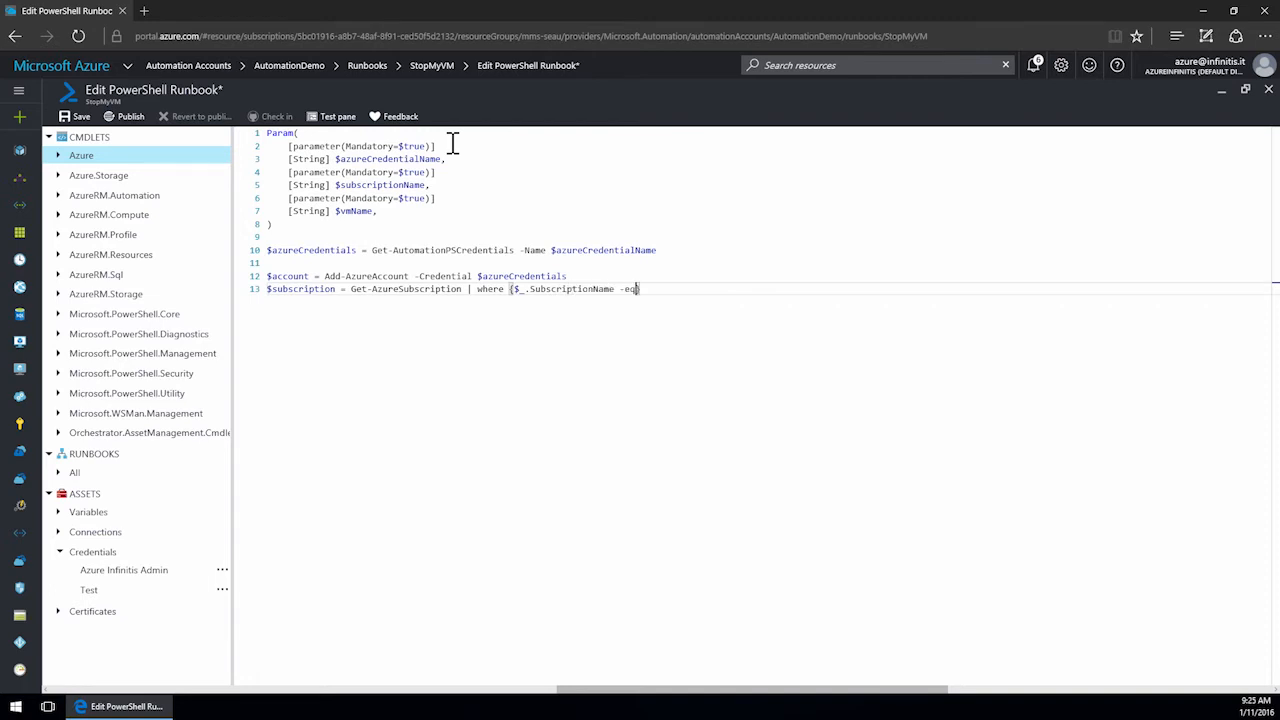
{"action": "type", "text": "Name}"}
{"action": "key", "text": "Return"}
Add a line piping $subscription to Select-AzureSubscription, followed by a blank line.
{"action": "type", "text": "$subscriotp"}
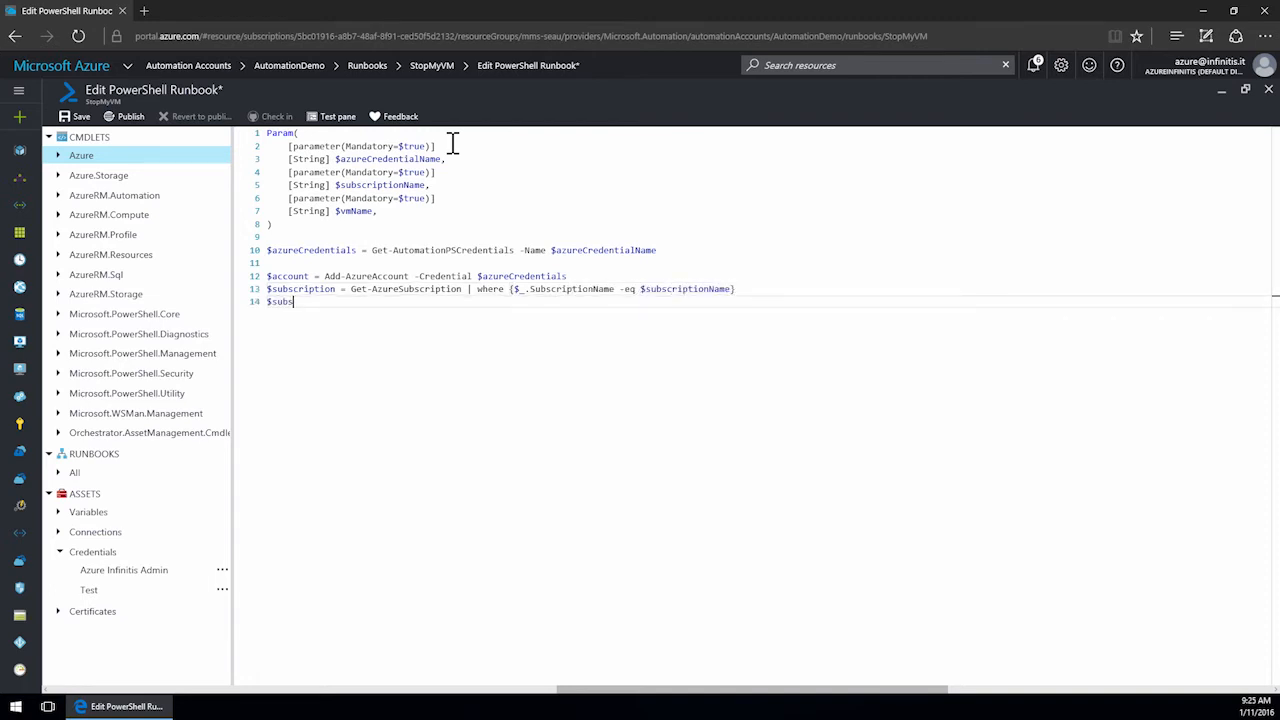
{"action": "type", "text": "ption | Select-AzureSubscription"}
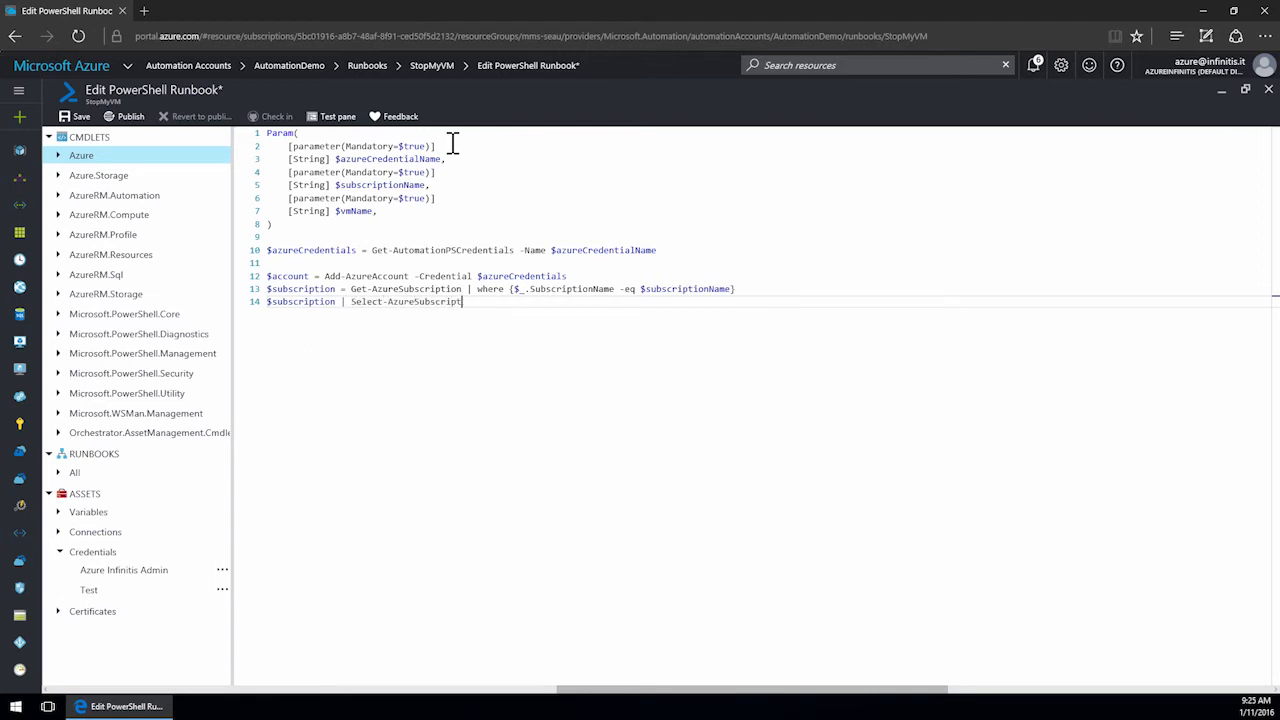
{"action": "key", "text": "Return"}
{"action": "key", "text": "Return"}
Add $resourceManagerContext = Add-AzureRmAccount -Credential $azureCredentials -SubscriptionId $subscription.SubcriptionId.
{"action": "type", "text": "$resourceMa"}
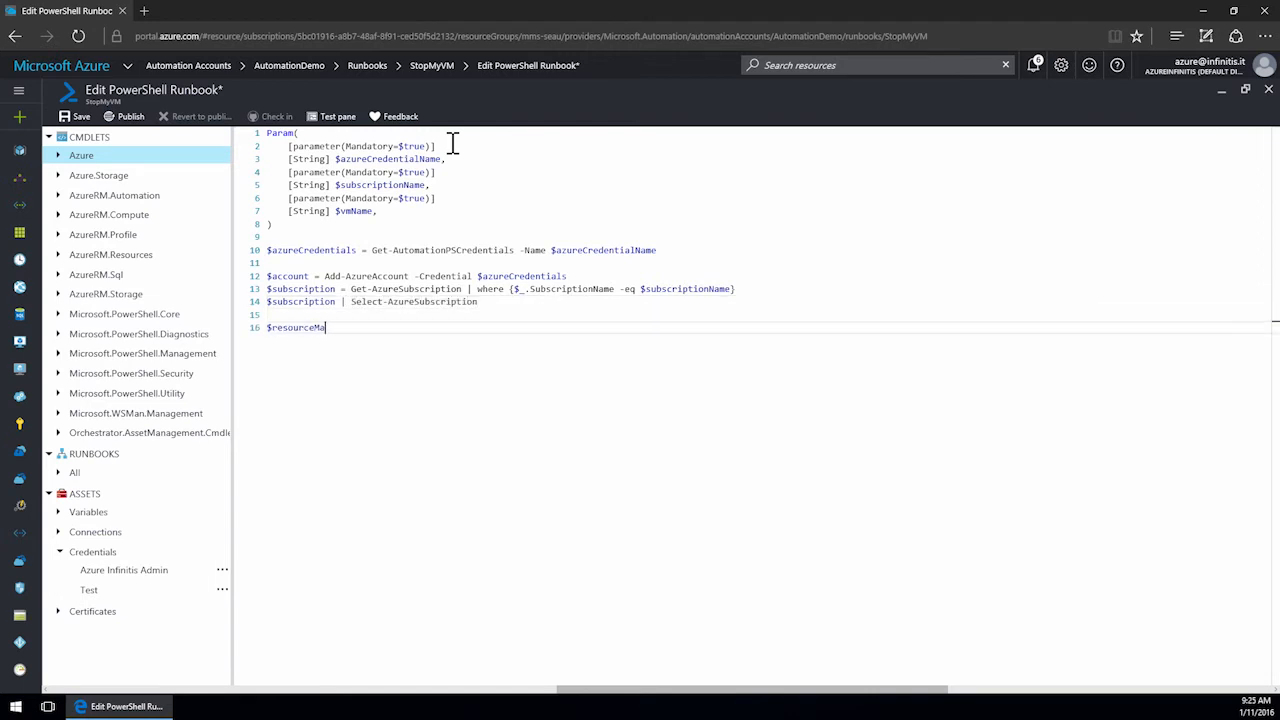
{"action": "type", "text": "nagerContext = Add-AzureRmAccount -Credential $azureCredentials -"}
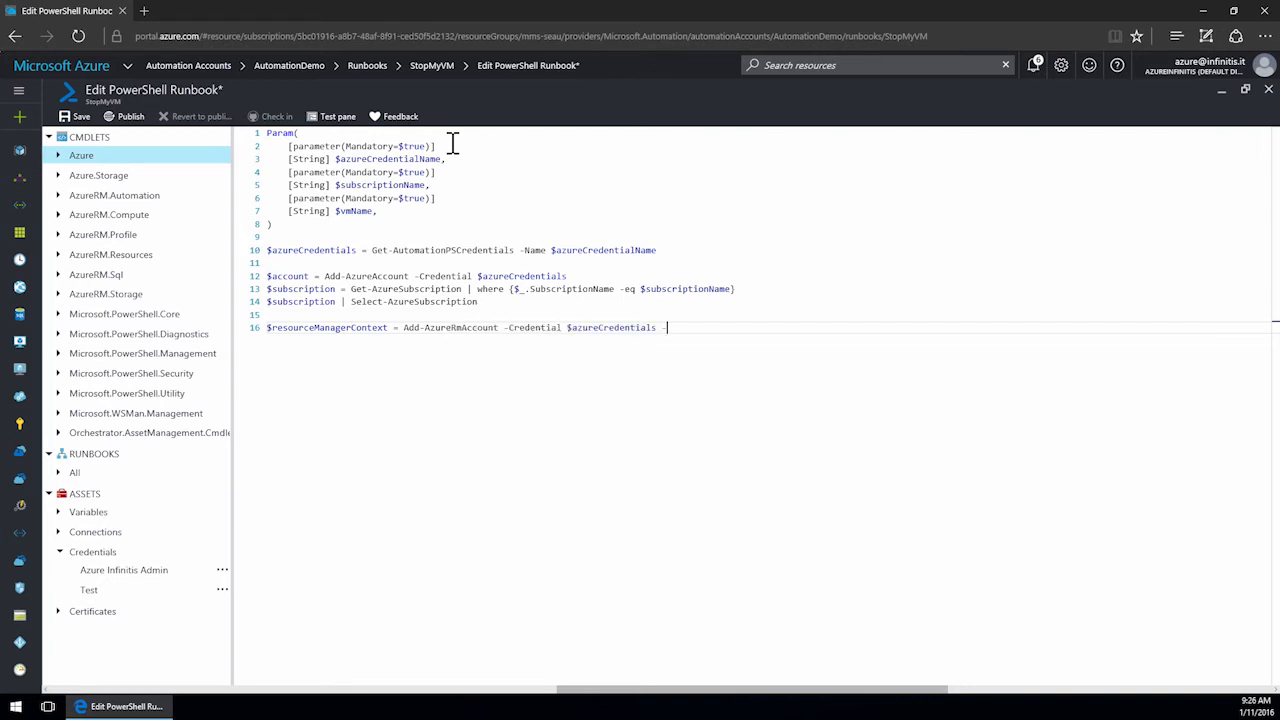
{"action": "type", "text": "SubscriptionId $subscription.SubcriptionId"}
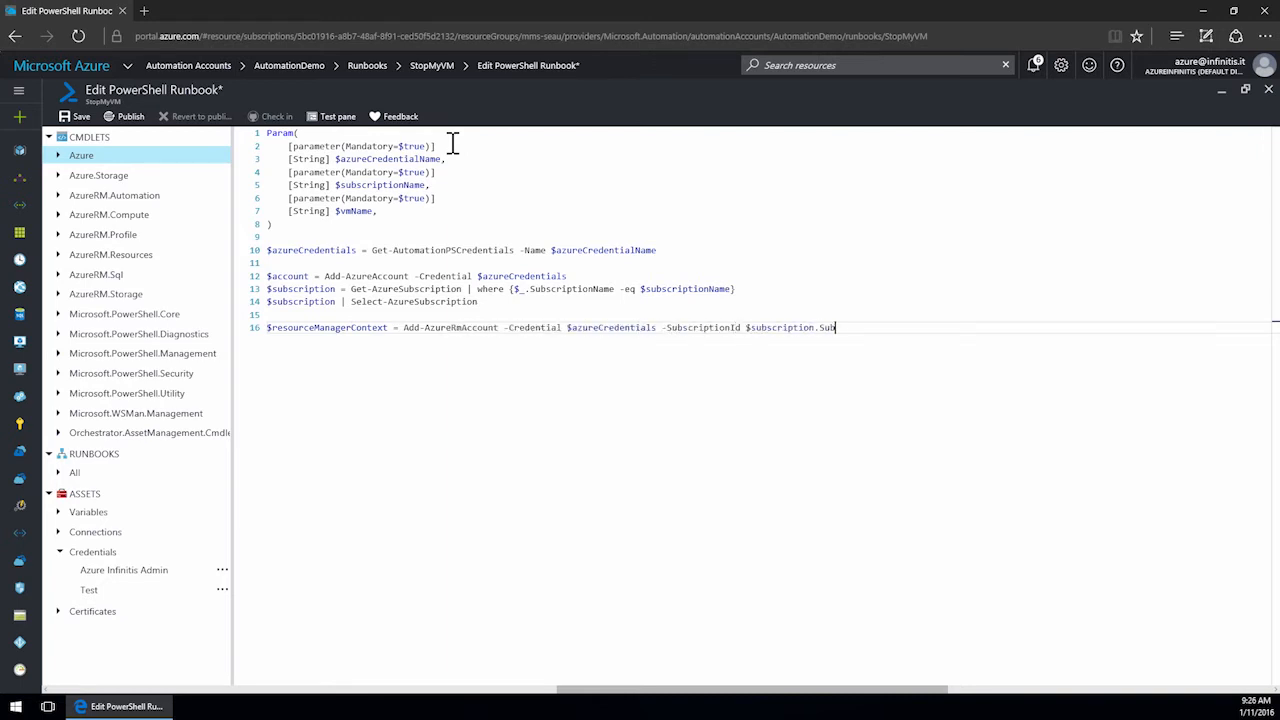
{"action": "key", "text": "Return"}
Add a line $vm = Get-AzureRmResource | where {$_.ResourceType -like "Microsoft.*/virtualMachines" -and $_.Name -eq $vmName}, followed by a blank line.
{"action": "type", "text": "$vm =Get"}
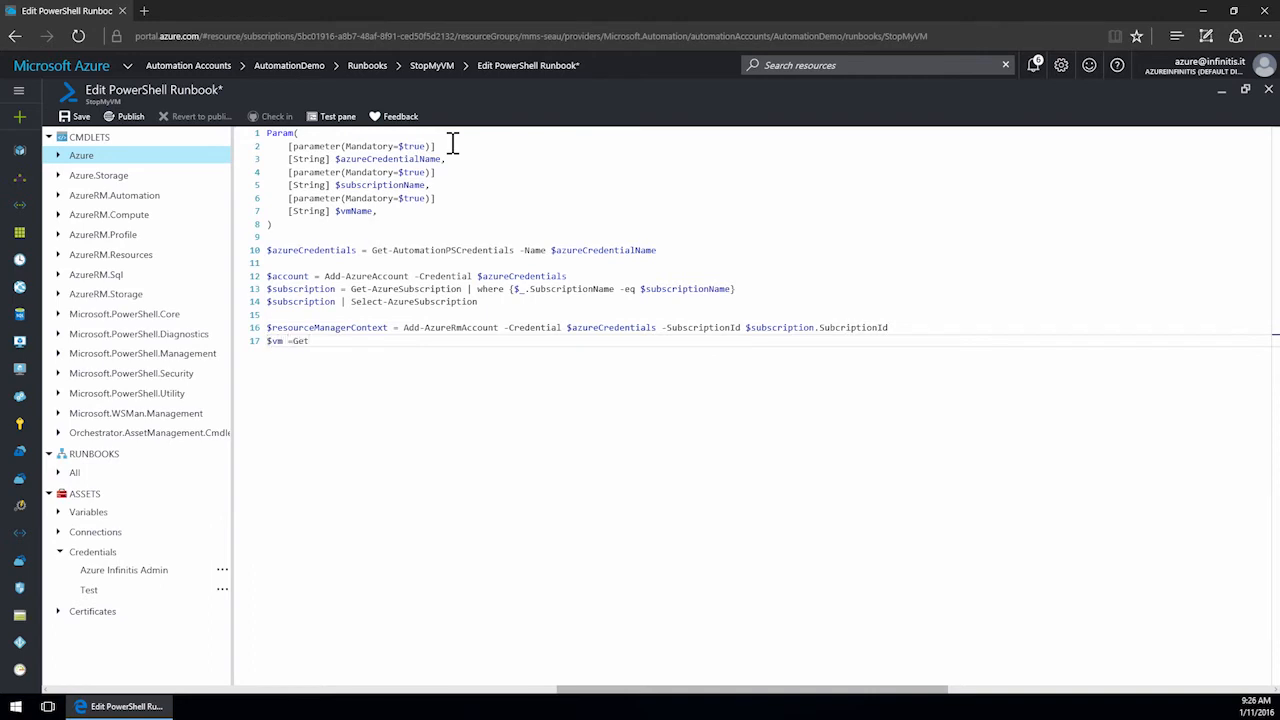
{"action": "type", "text": "-AzureRmResourc"}
{"action": "type", "text": "e | where {$_.Re"}
{"action": "type", "text": "sourceType -like \""}
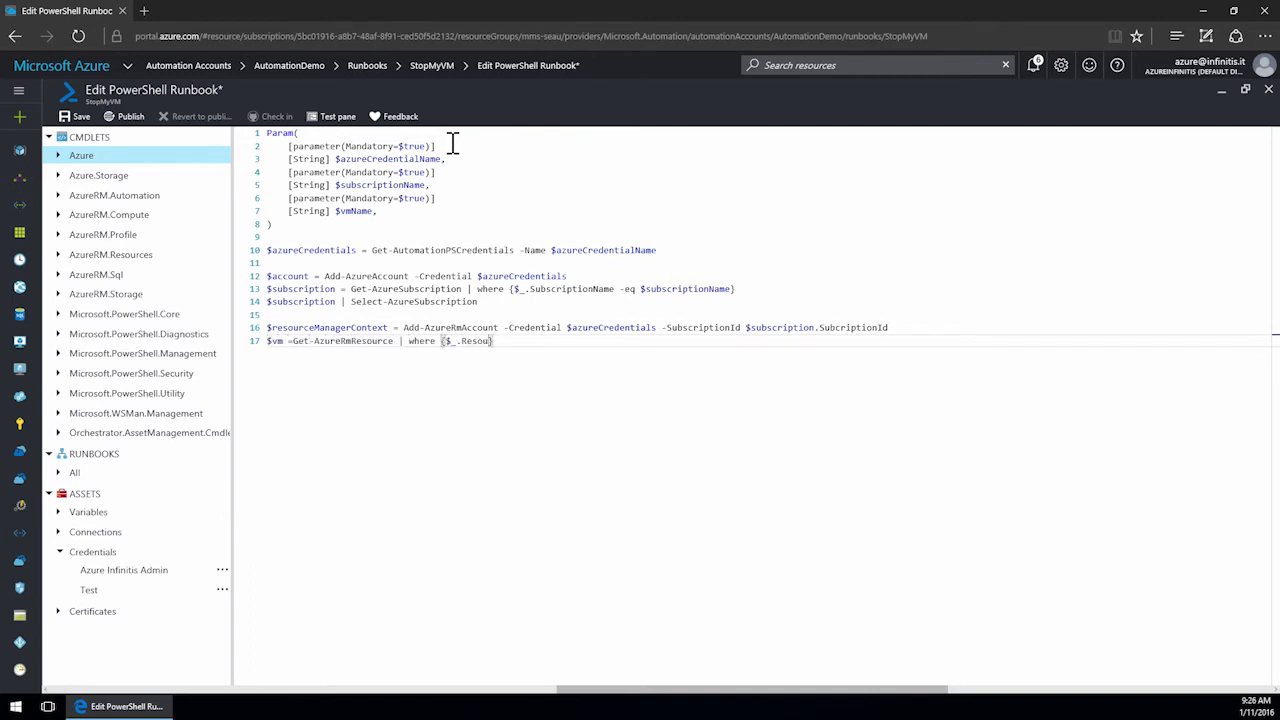
{"action": "type", "text": "Microsoft.*/virtualMachines\" -and "}
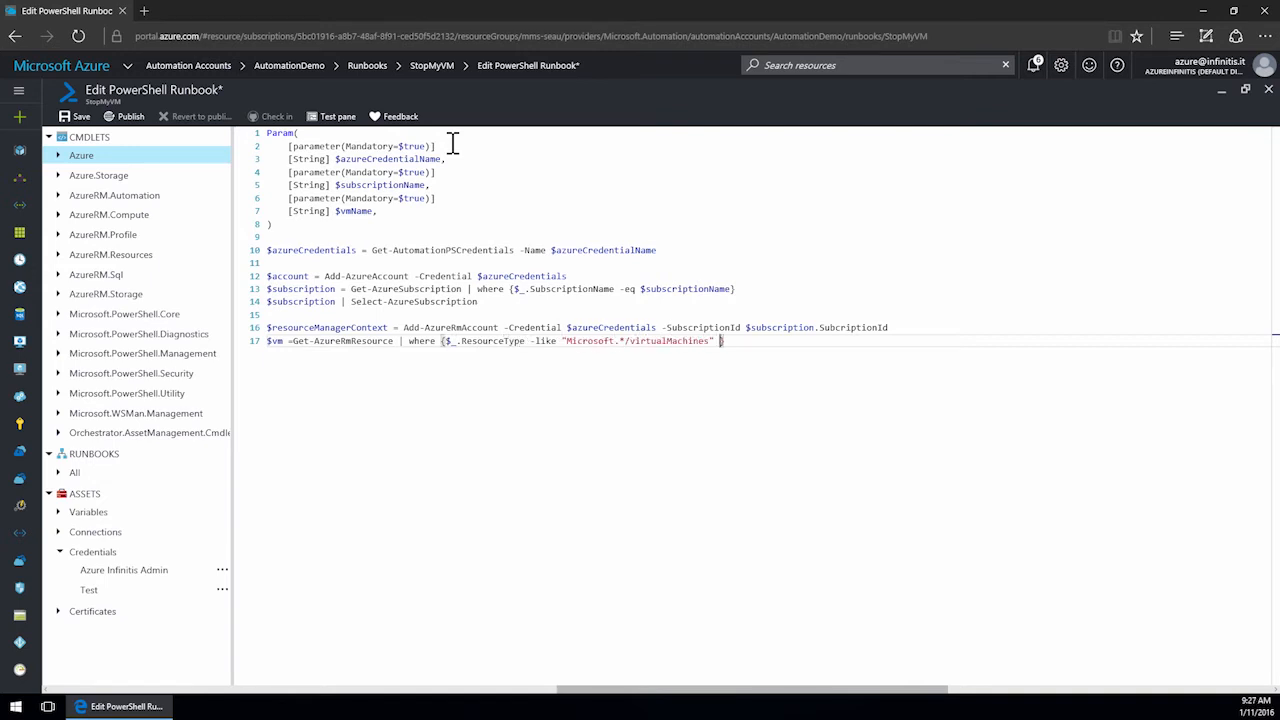
{"action": "type", "text": "$_.Name -eq $vmName"}
{"action": "key", "text": "End"}
{"action": "key", "text": "Return"}
{"action": "key", "text": "Return"}
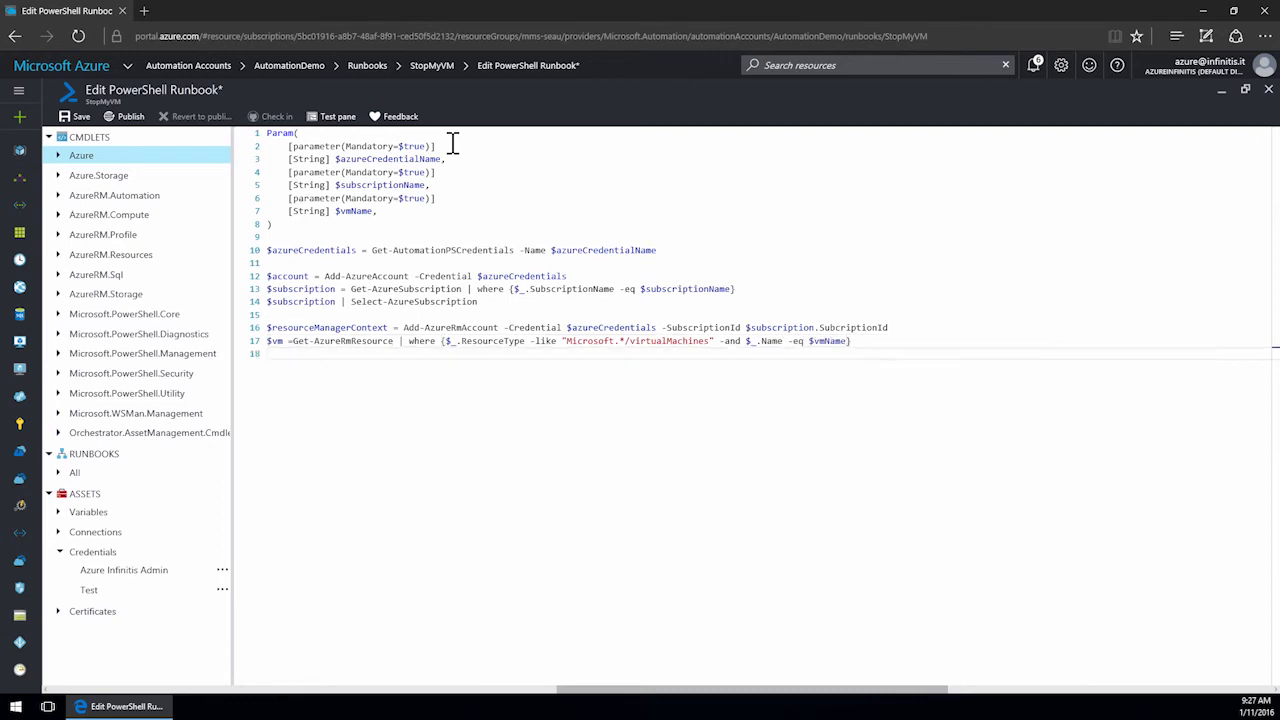
Add a line $resource = Get-AzureRmVm -ResourceGroupName $vm.ResourceGroupName -Name $vm.Name.
{"action": "type", "text": "$resource = Get-AzureRmVm "}
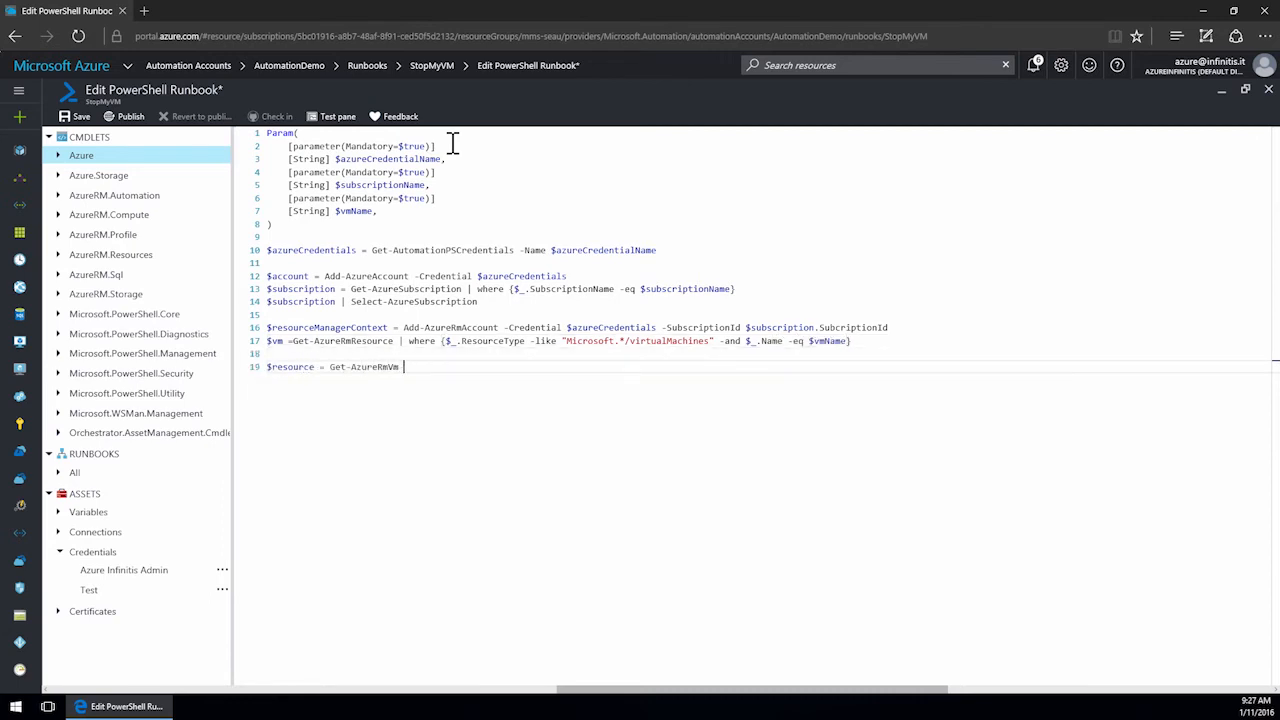
{"action": "type", "text": "-ResourceGroupName $vm.ResourceGroupName -Name $vm.Name"}
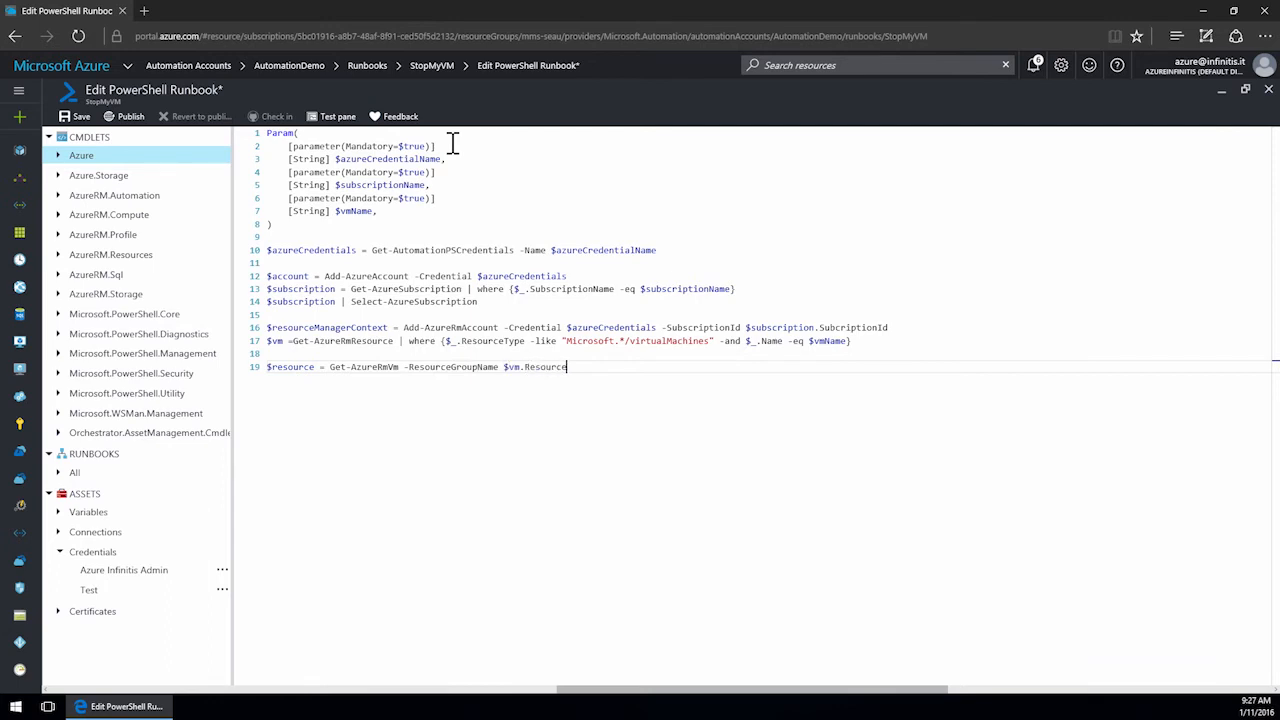
{"action": "key", "text": "Return"}
Add a final line piping $resource to Stop-AzureRmVm -Force.
{"action": "type", "text": "$"}
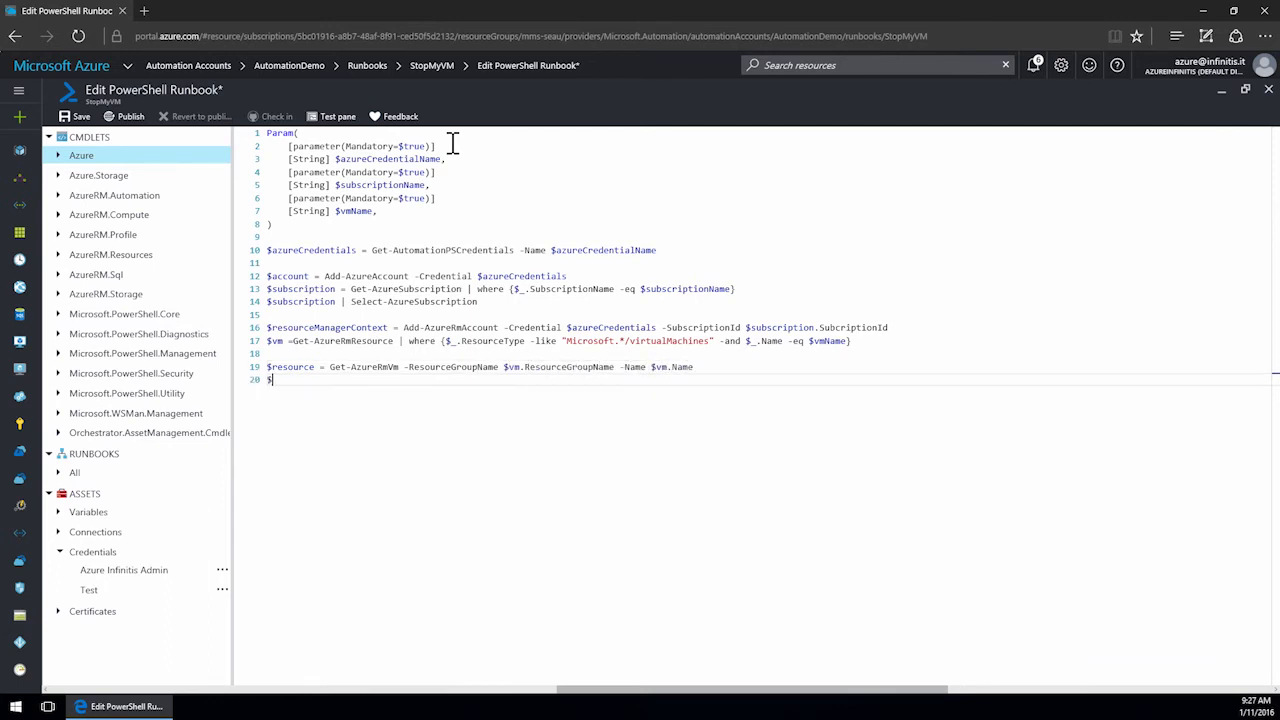
{"action": "type", "text": "resource | Stop-AzureRmVm -Force"}
{"action": "key", "text": "Return"}
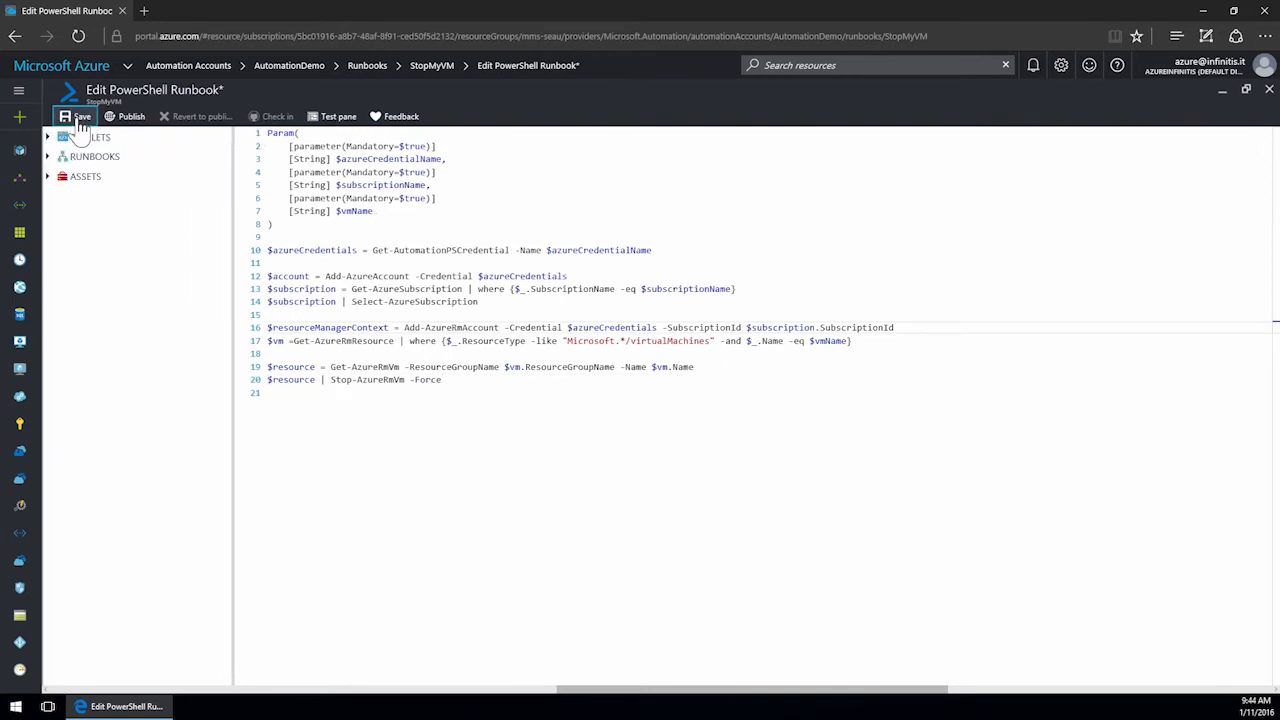
Save the runbook and open its test pane.
{"action": "left_click", "coordinate": [79, 118]}
{"action": "left_click", "coordinate": [328, 120]}
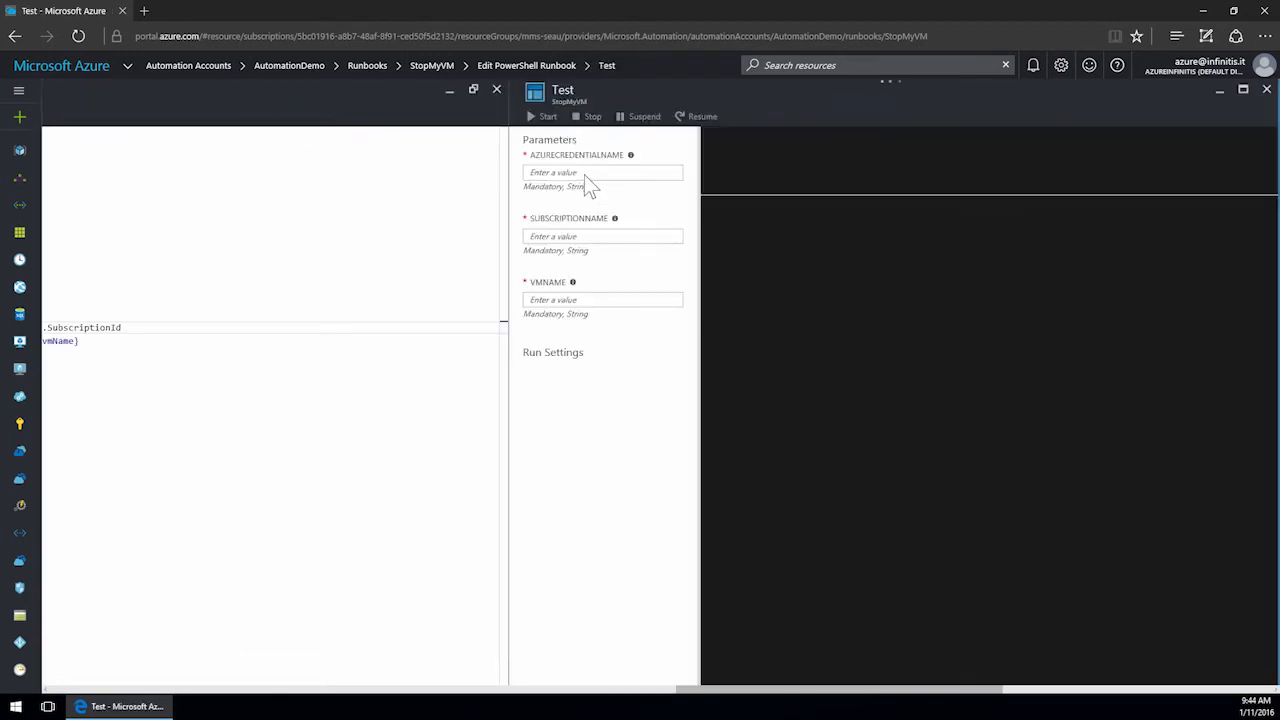
Run a test with credential name Azure Infinitis Admin, subscription Azure Infinitis (EA) and VM name Demo02.
{"action": "left_click", "coordinate": [585, 172]}
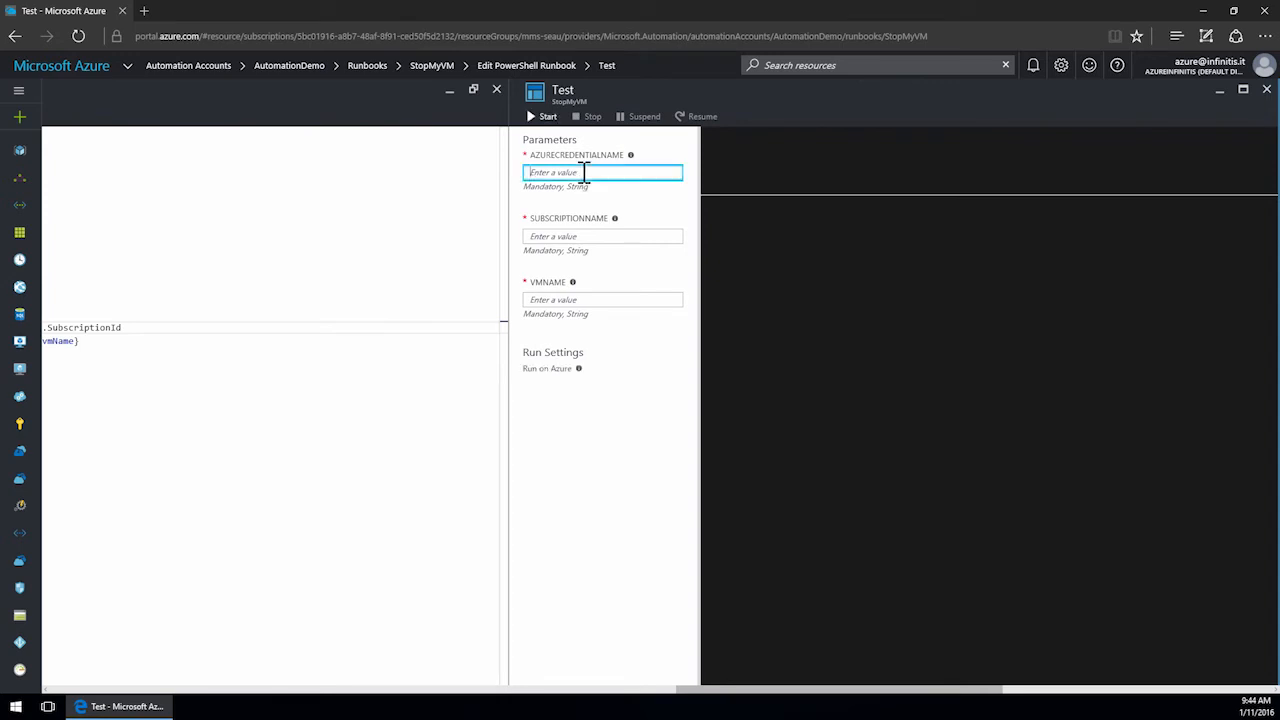
{"action": "type", "text": "Azure Infinitis Admin"}
{"action": "key", "text": "Tab"}
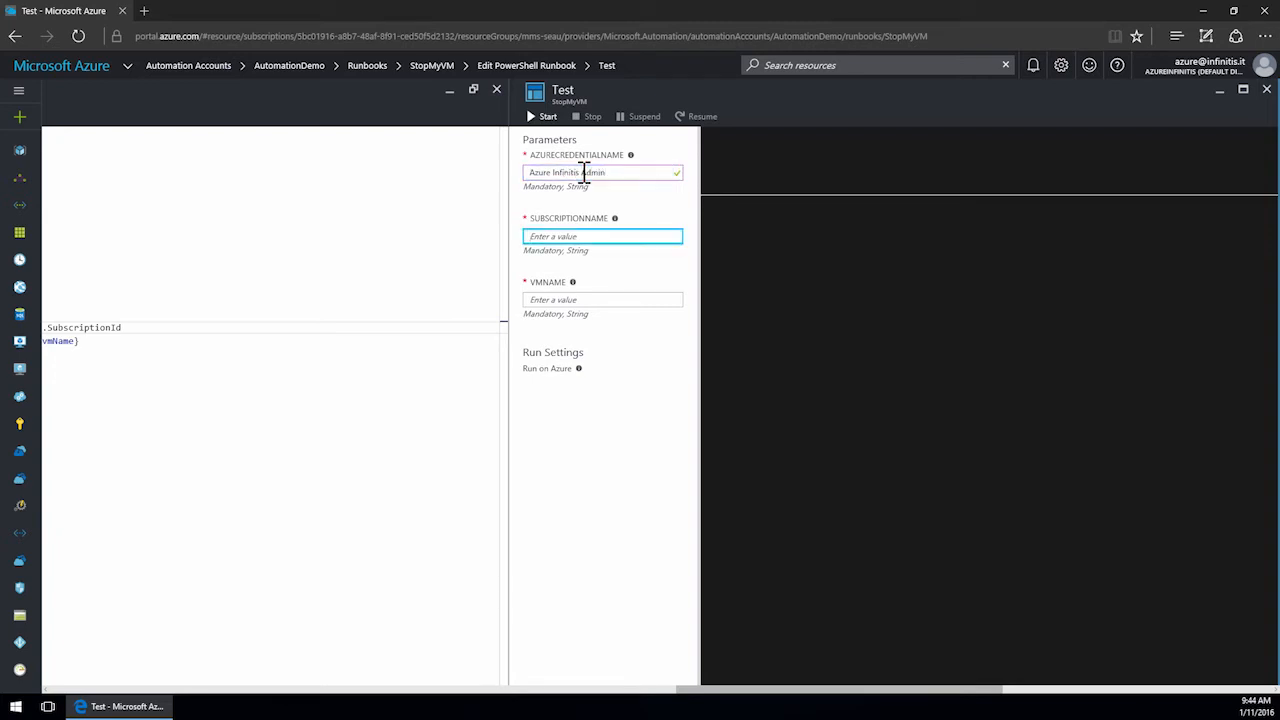
{"action": "type", "text": "Azure Infinitis ("}
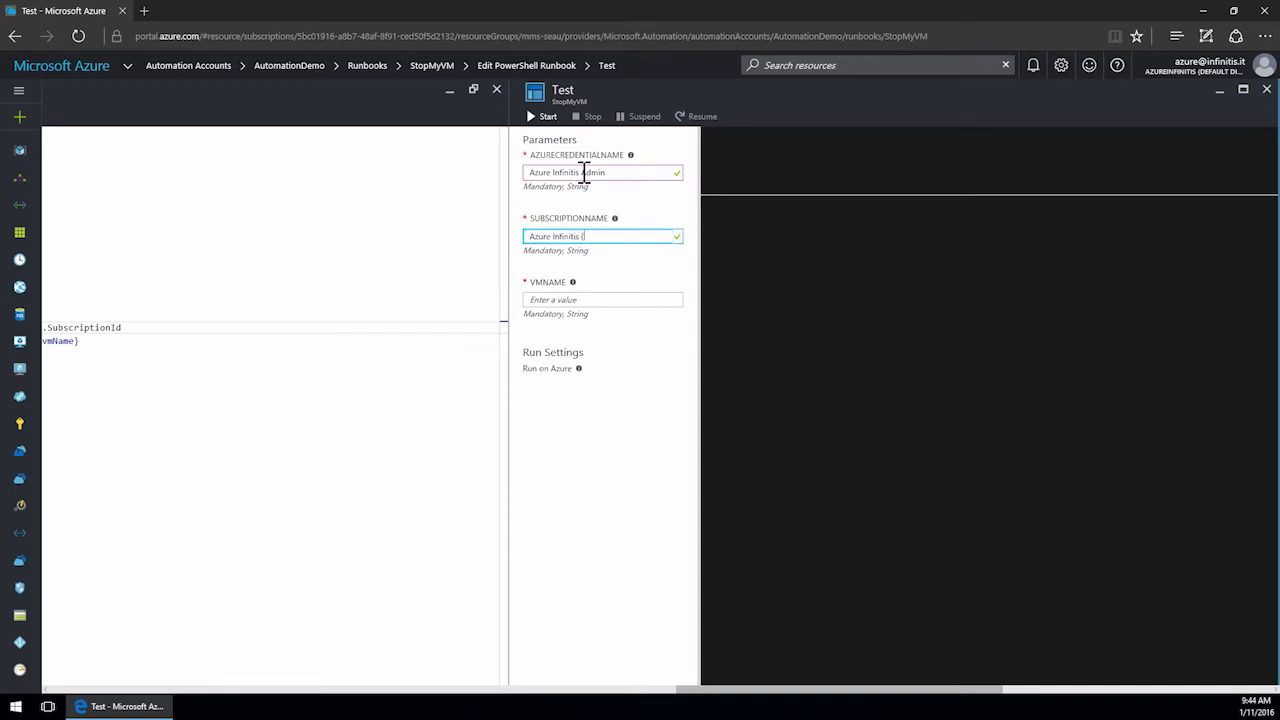
{"action": "type", "text": "EA)"}
{"action": "key", "text": "Tab"}
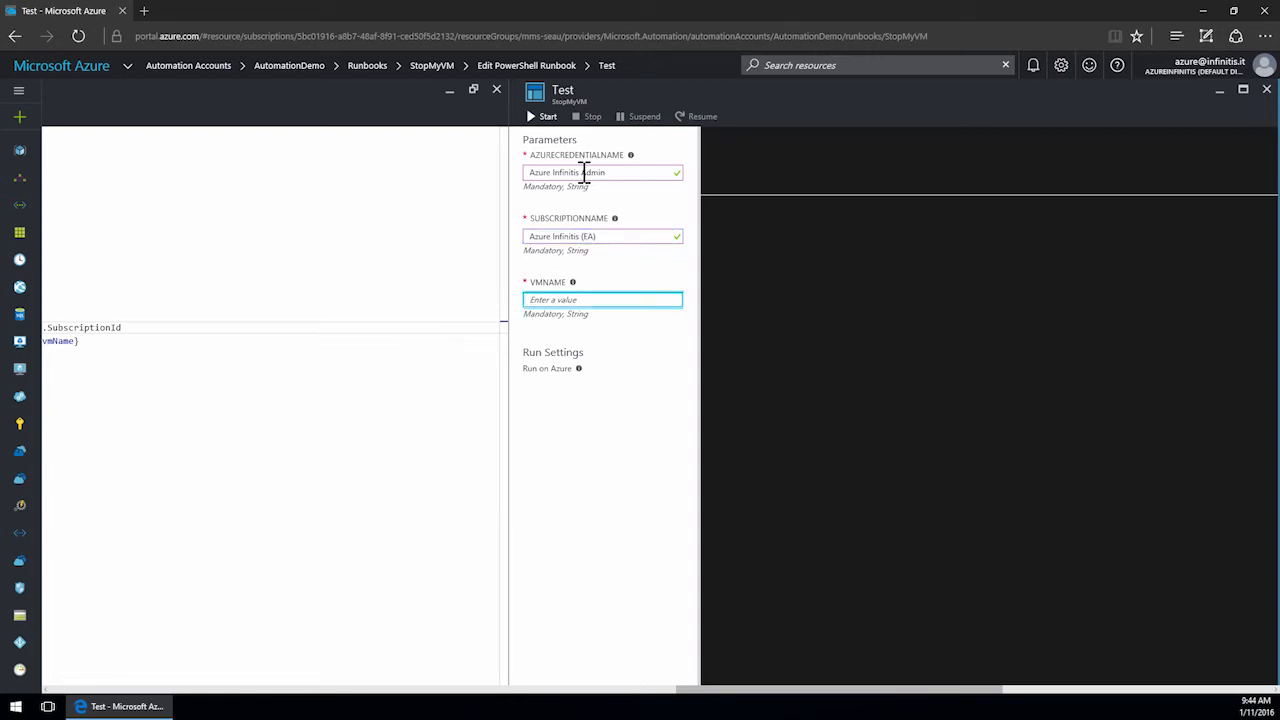
{"action": "type", "text": "Demo02"}
{"action": "left_click", "coordinate": [545, 118]}
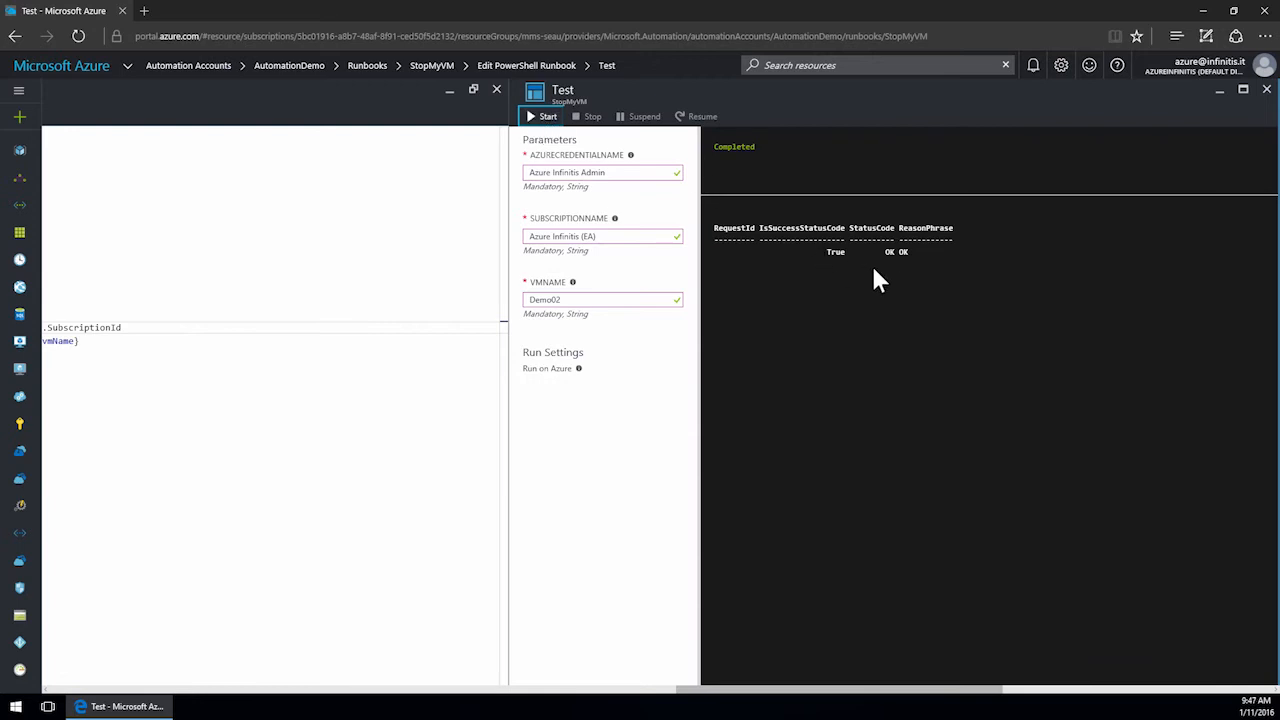
Check the status of the virtual machines in the virtual machines list.
{"action": "left_click", "coordinate": [20, 372]}
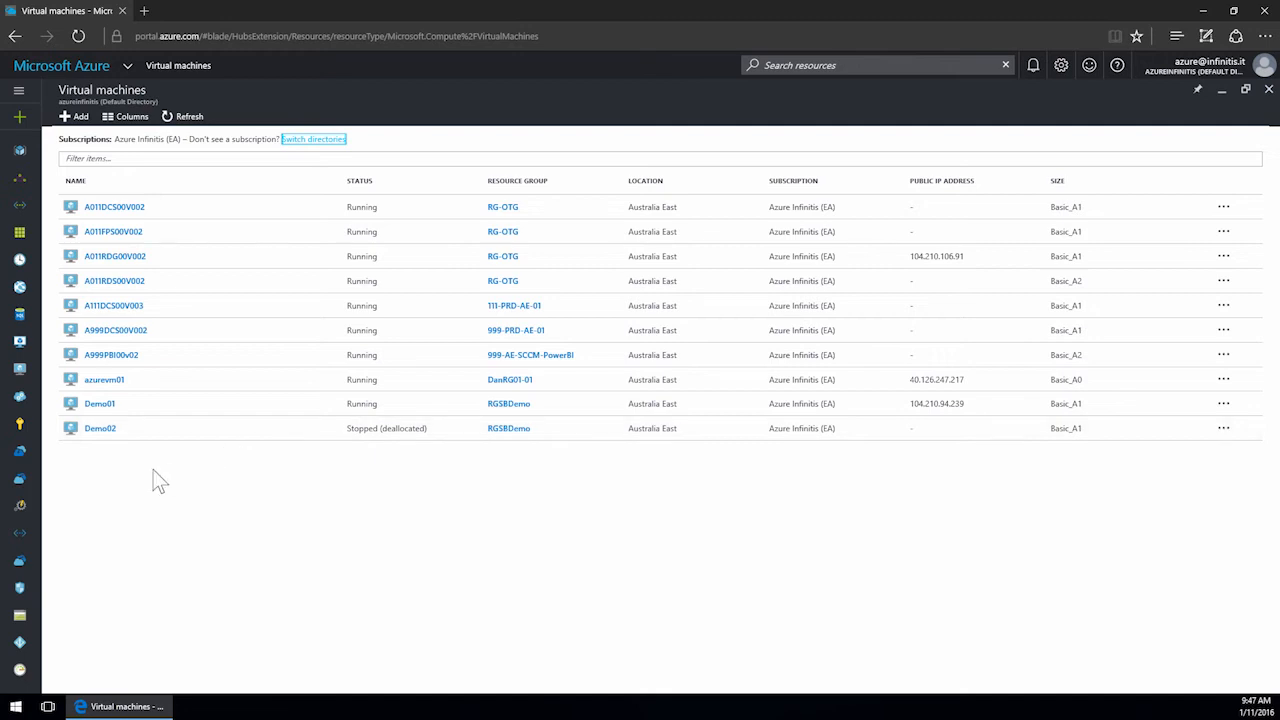
Open the StopMyVM runbook in the AutomationDemo account, publish it, and close its blade.
{"action": "left_click", "coordinate": [21, 508]}
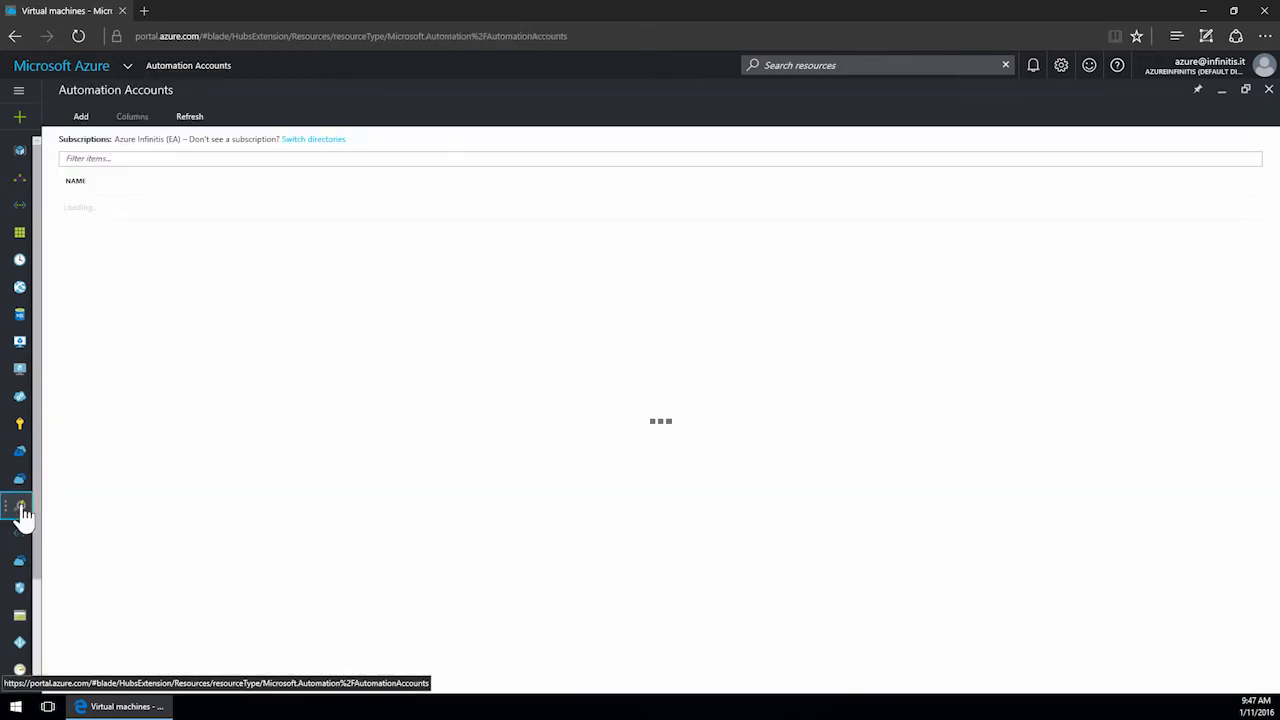
{"action": "left_click", "coordinate": [118, 209]}
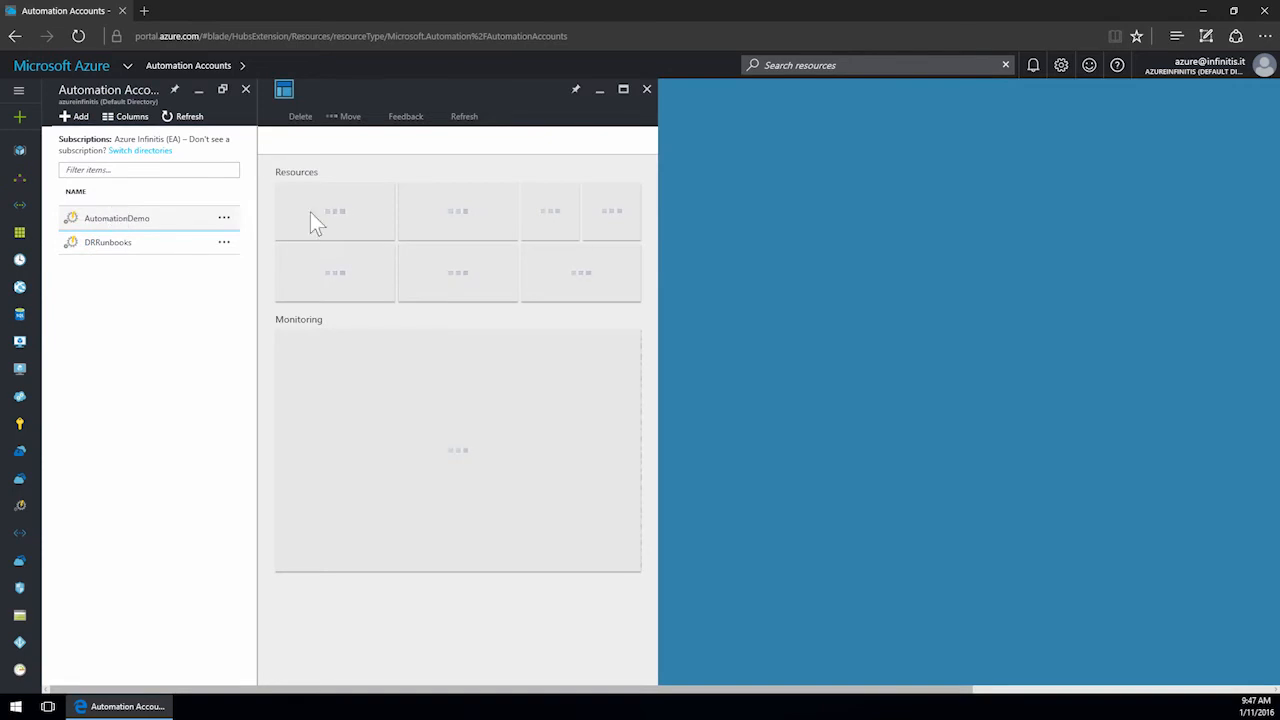
{"action": "left_click", "coordinate": [463, 320]}
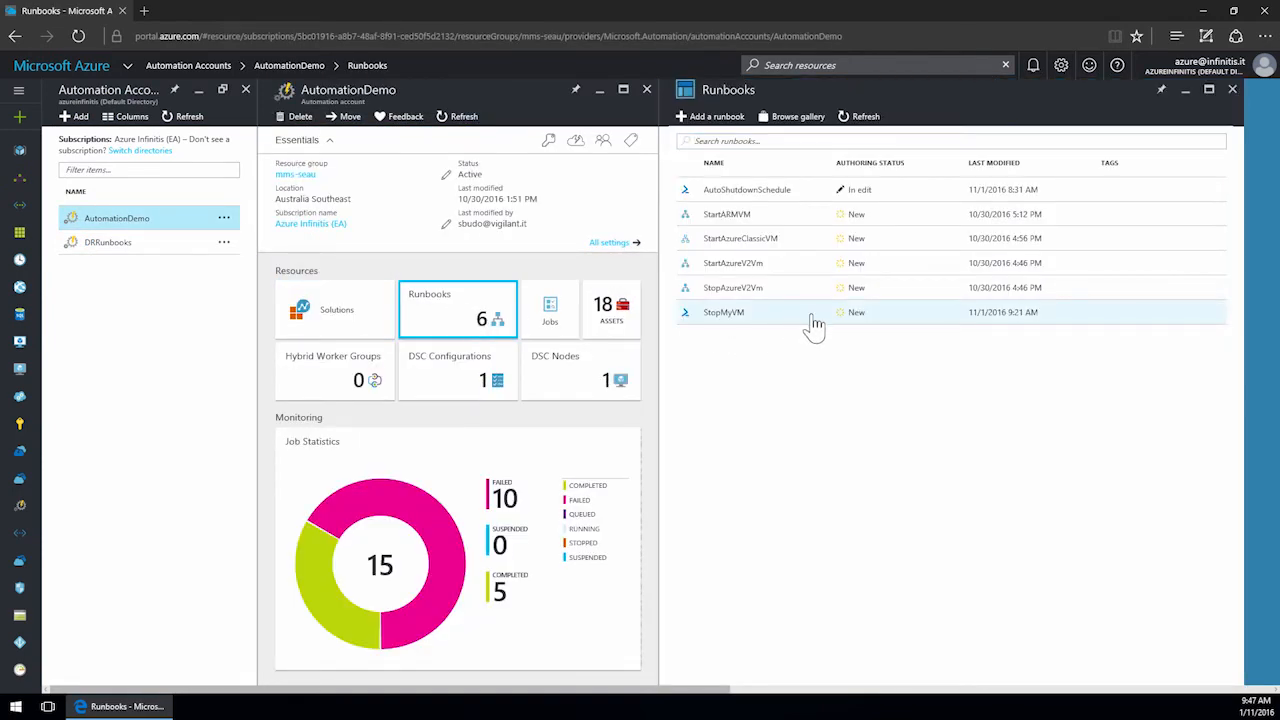
{"action": "left_click", "coordinate": [811, 322]}
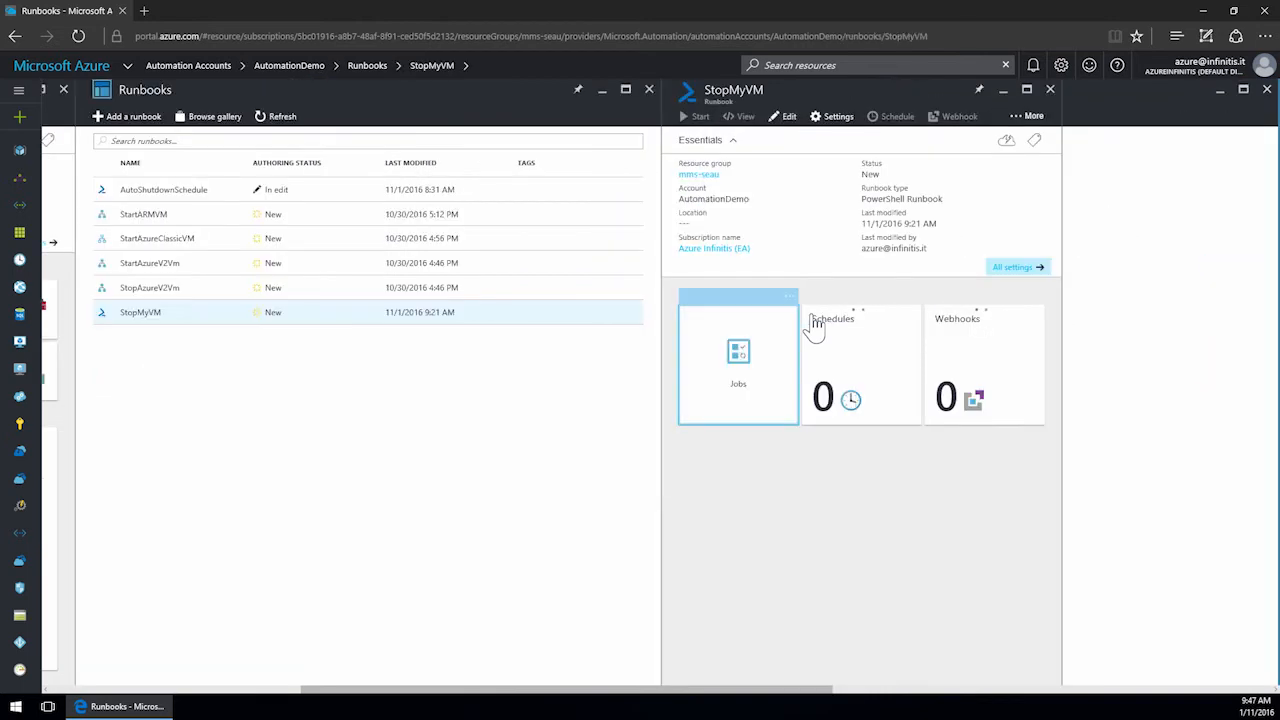
{"action": "left_click", "coordinate": [784, 118]}
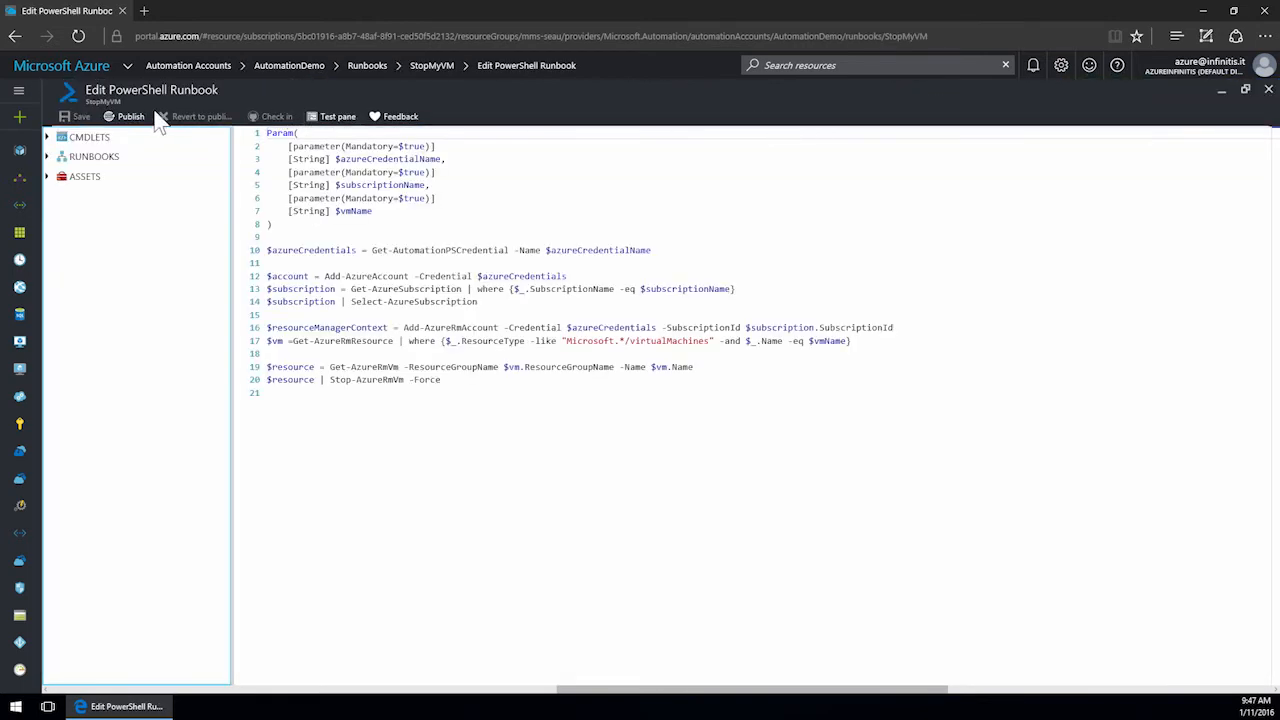
{"action": "left_click", "coordinate": [128, 117]}
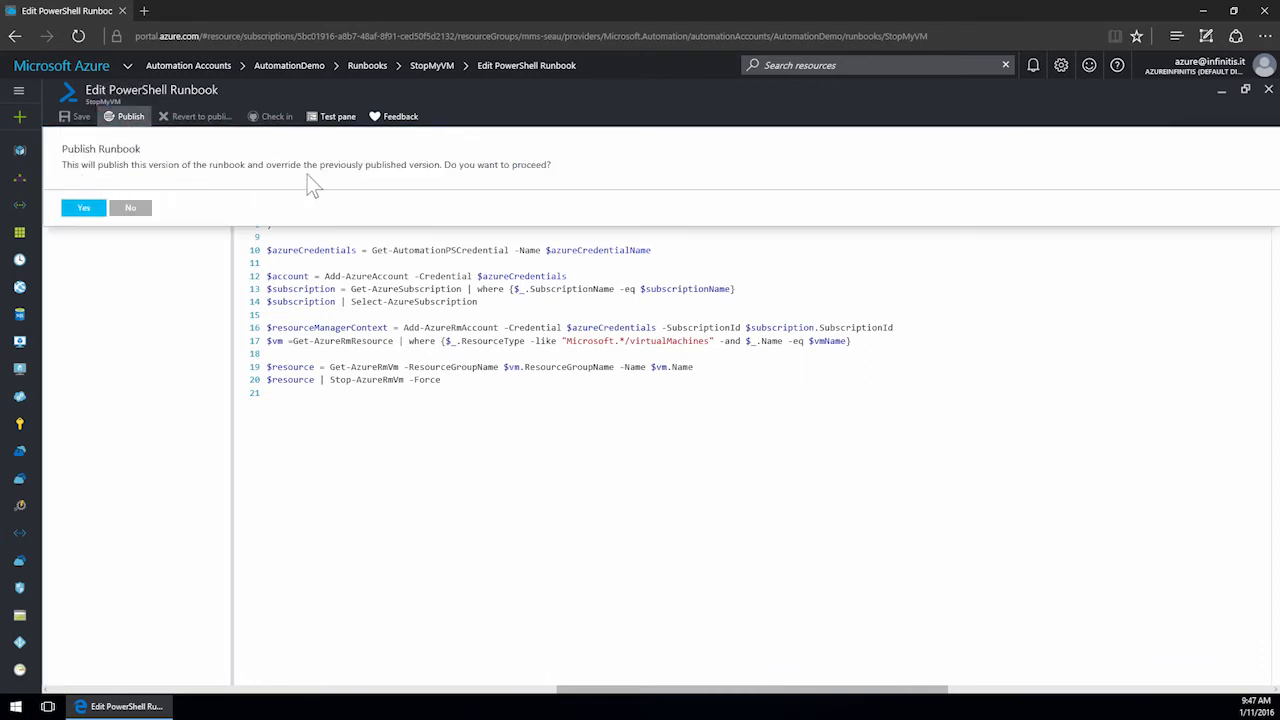
{"action": "left_click", "coordinate": [90, 210]}
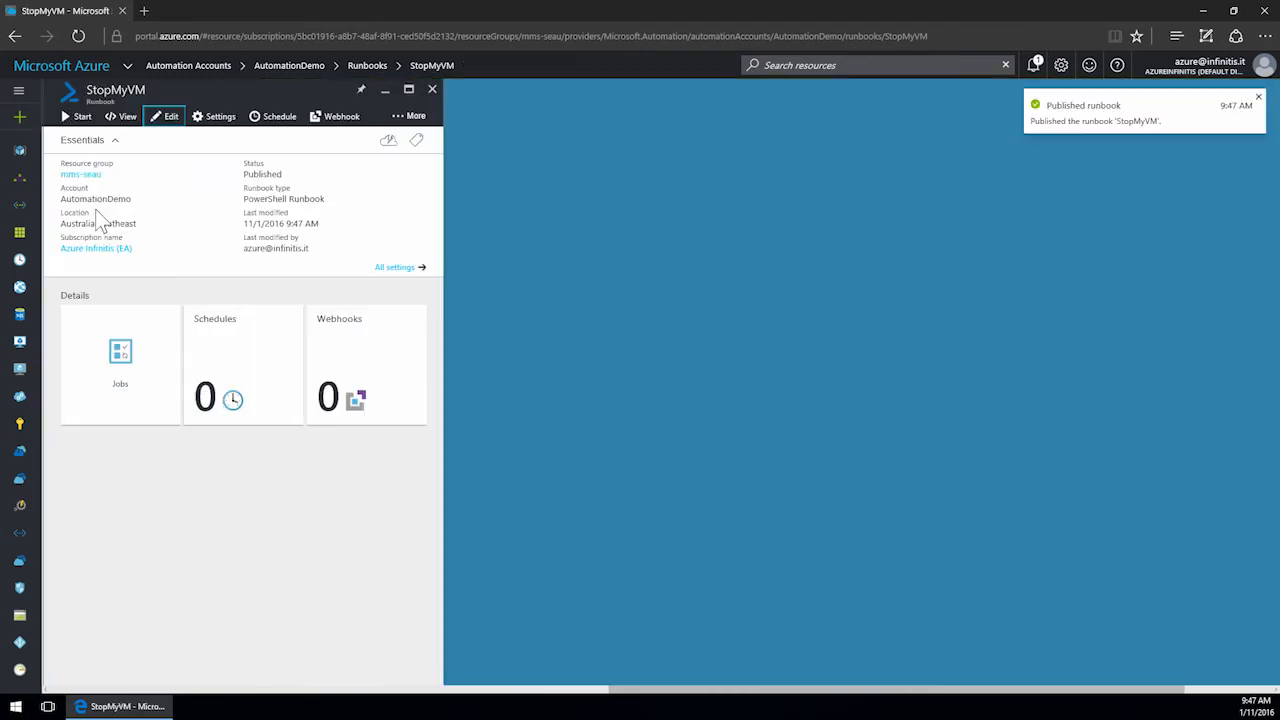
{"action": "left_click", "coordinate": [433, 90]}
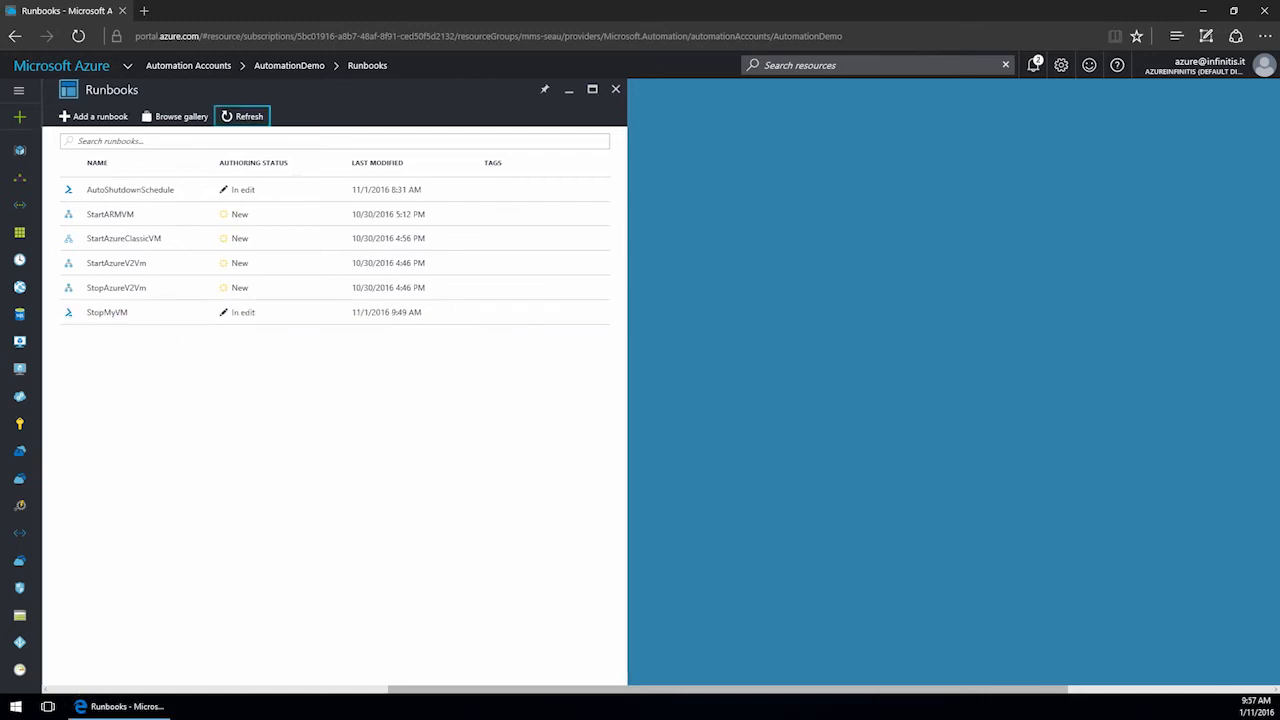
Launch PowerShell ISE maximized and sign in to Azure Automation through the add-on with the account e-mail.
{"action": "left_click", "coordinate": [15, 707]}
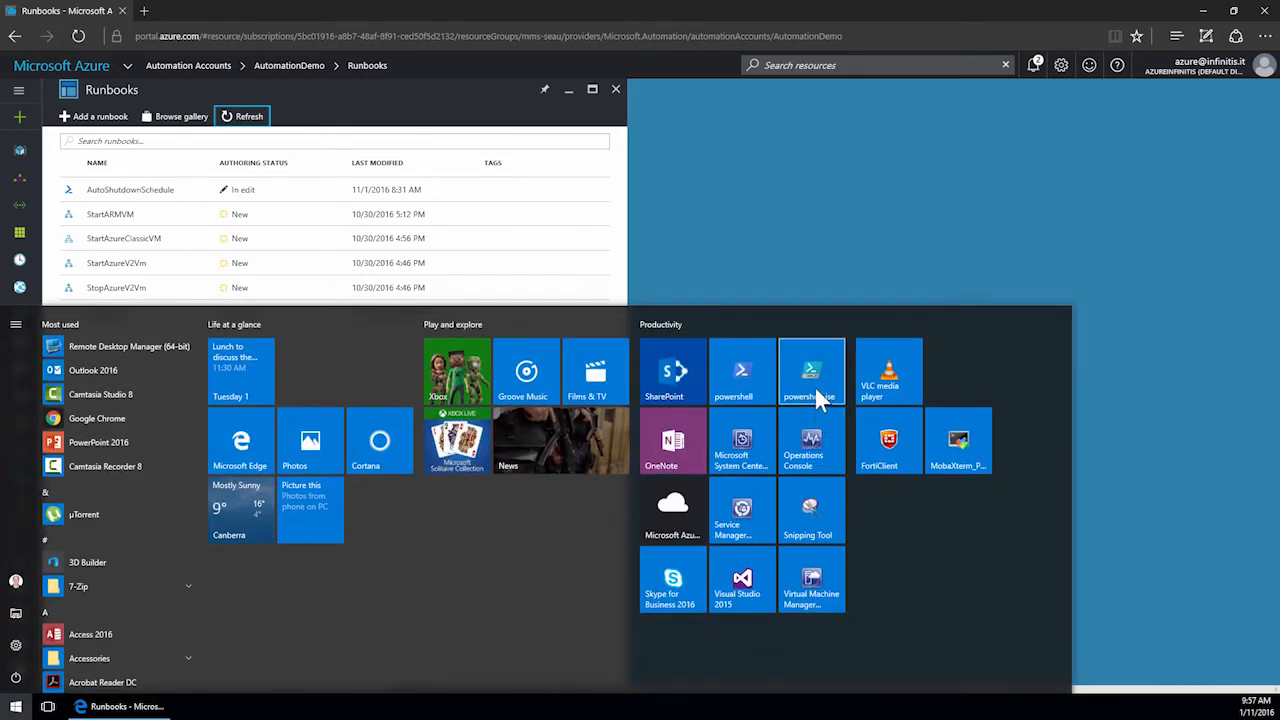
{"action": "left_click", "coordinate": [815, 387]}
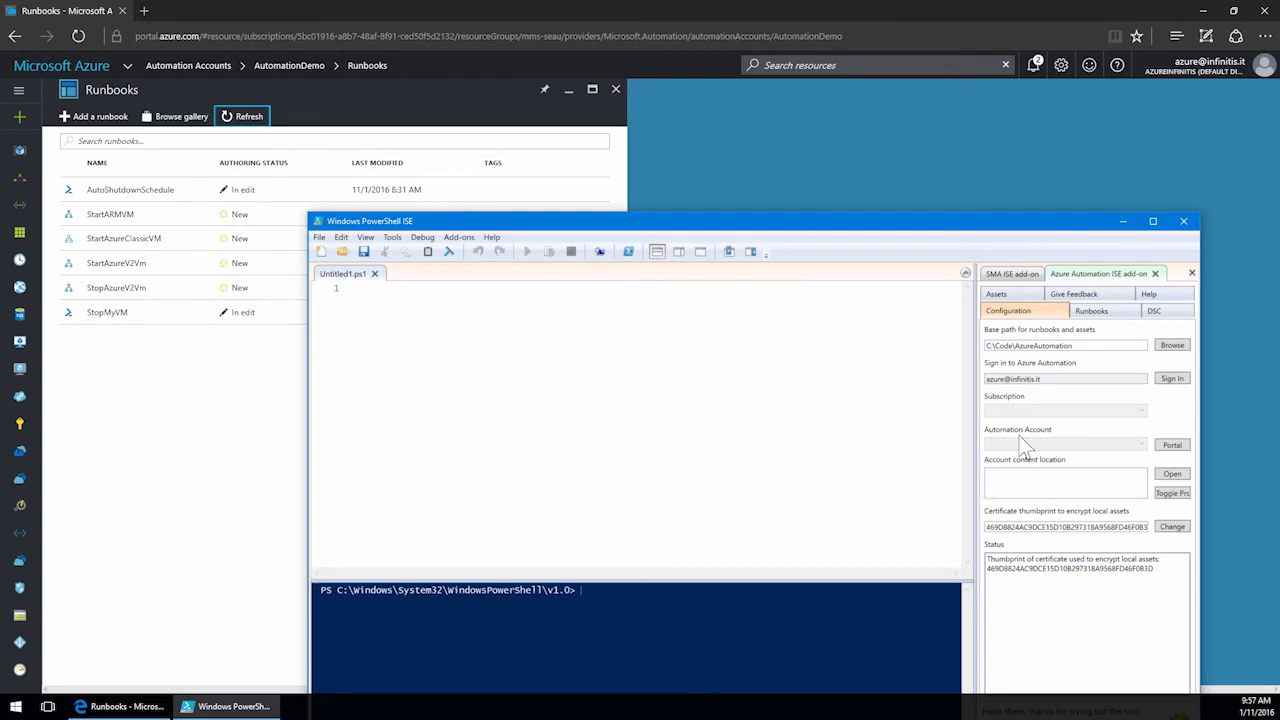
{"action": "left_click", "coordinate": [1152, 221]}
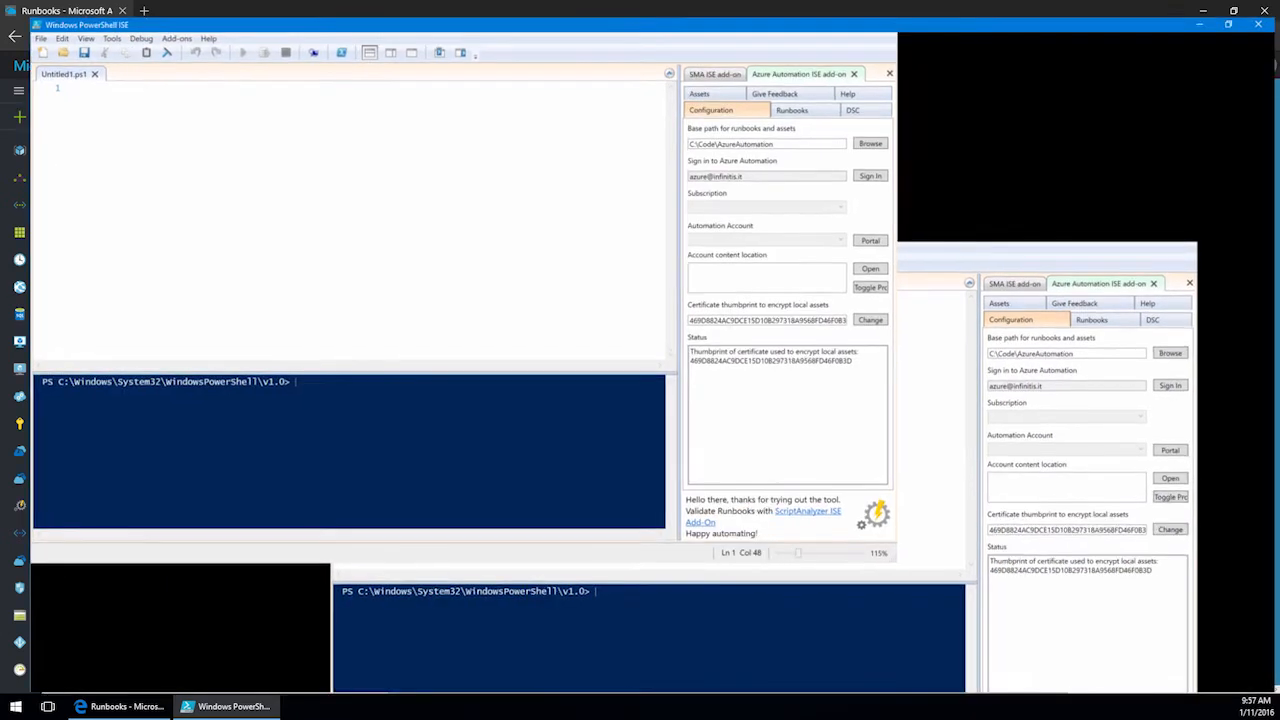
{"action": "left_click", "coordinate": [1243, 150]}
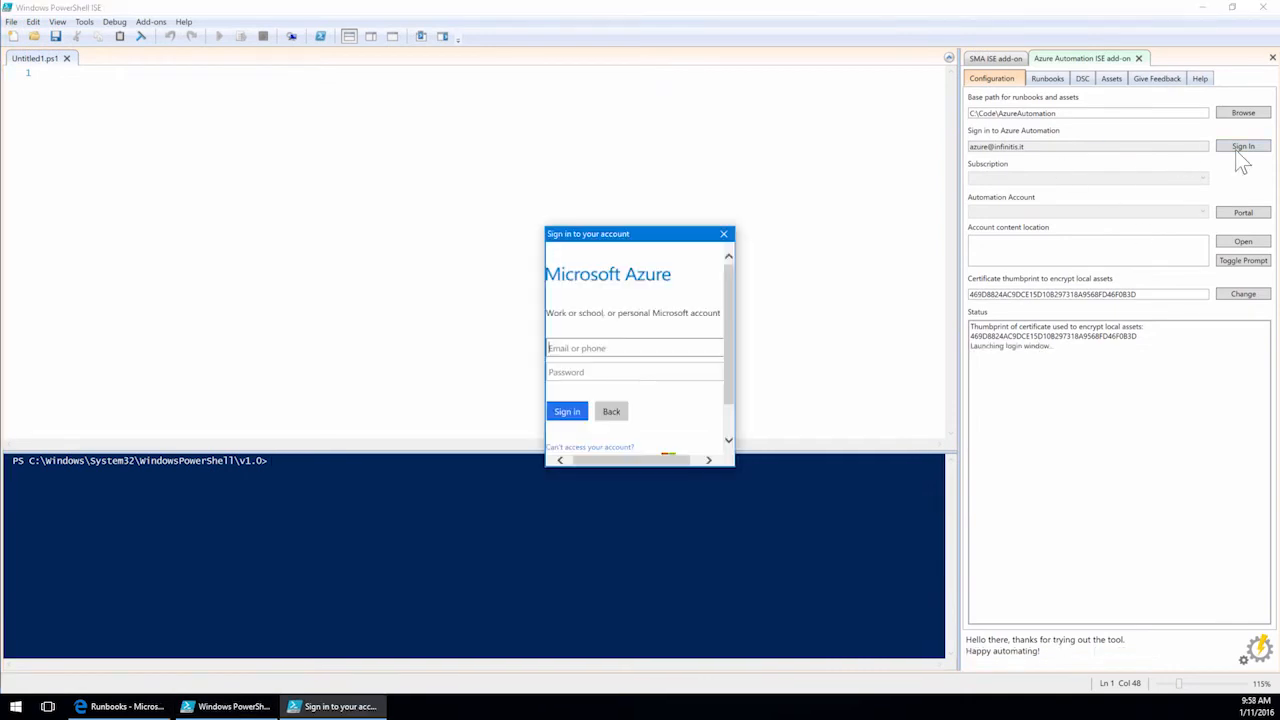
{"action": "left_click", "coordinate": [637, 437]}
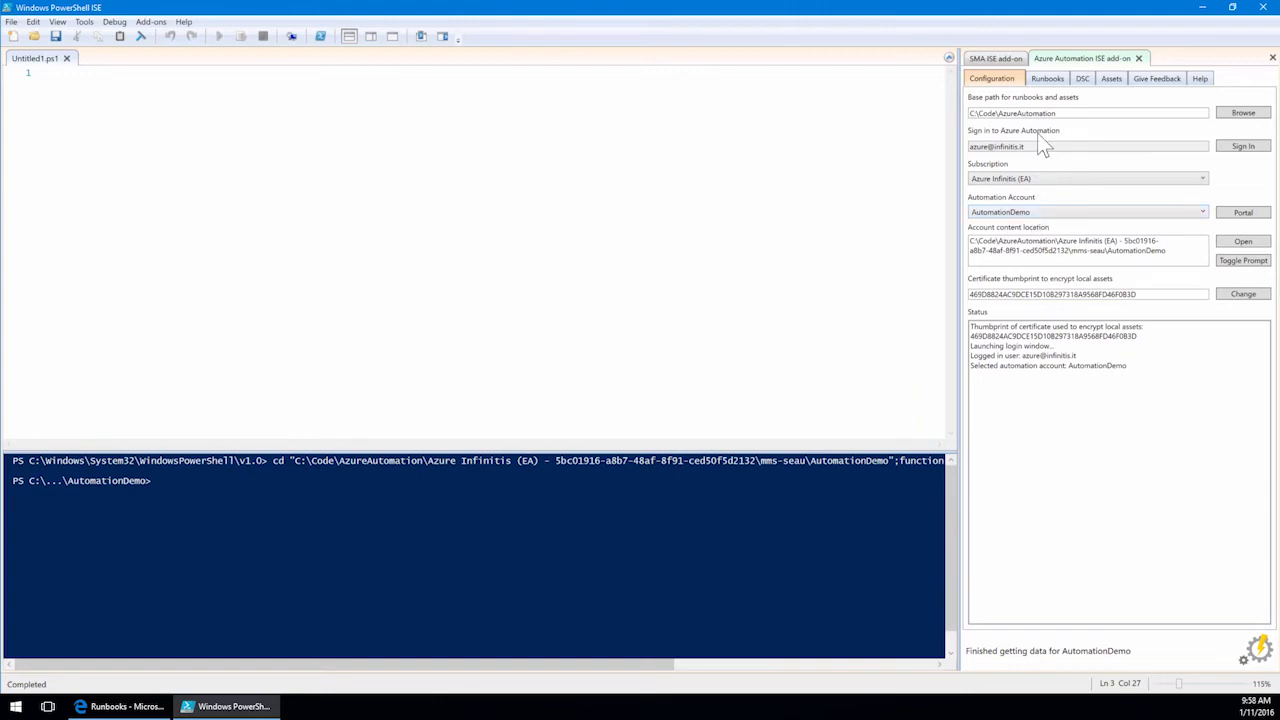
Download the StopMyVM runbook through the add-on and open it in the editor.
{"action": "left_click", "coordinate": [1046, 79]}
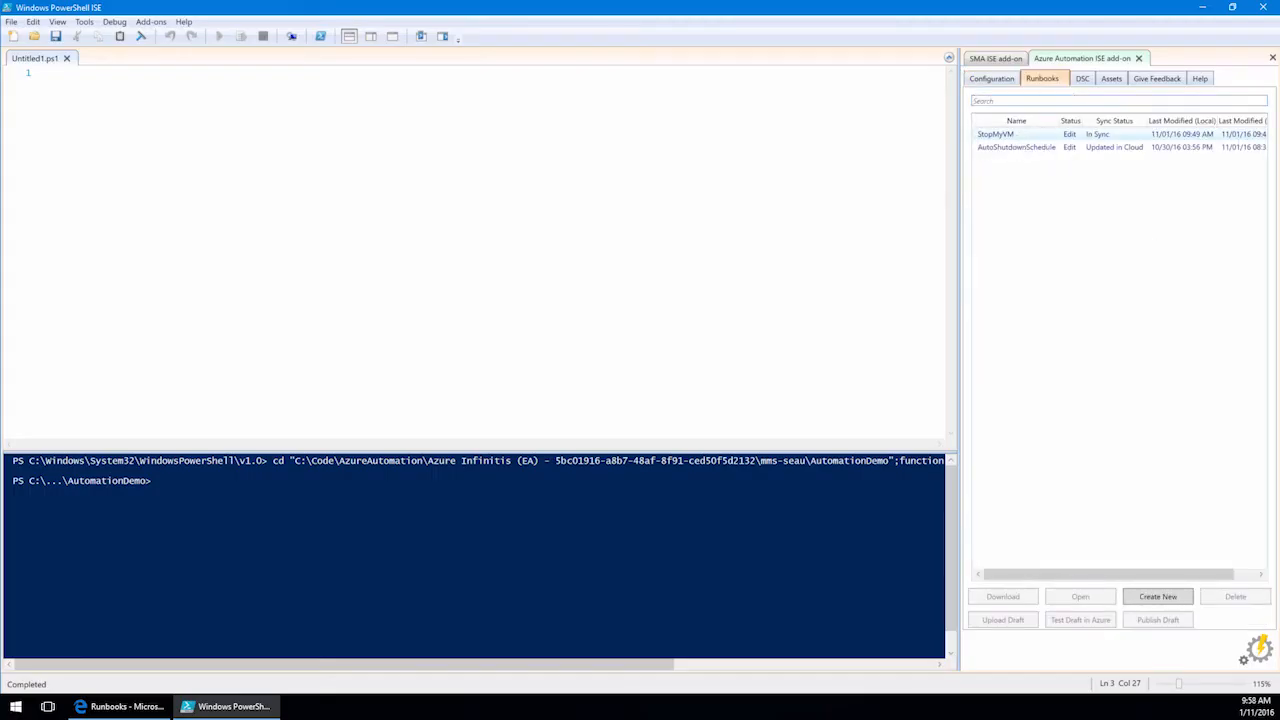
{"action": "left_click", "coordinate": [1094, 148]}
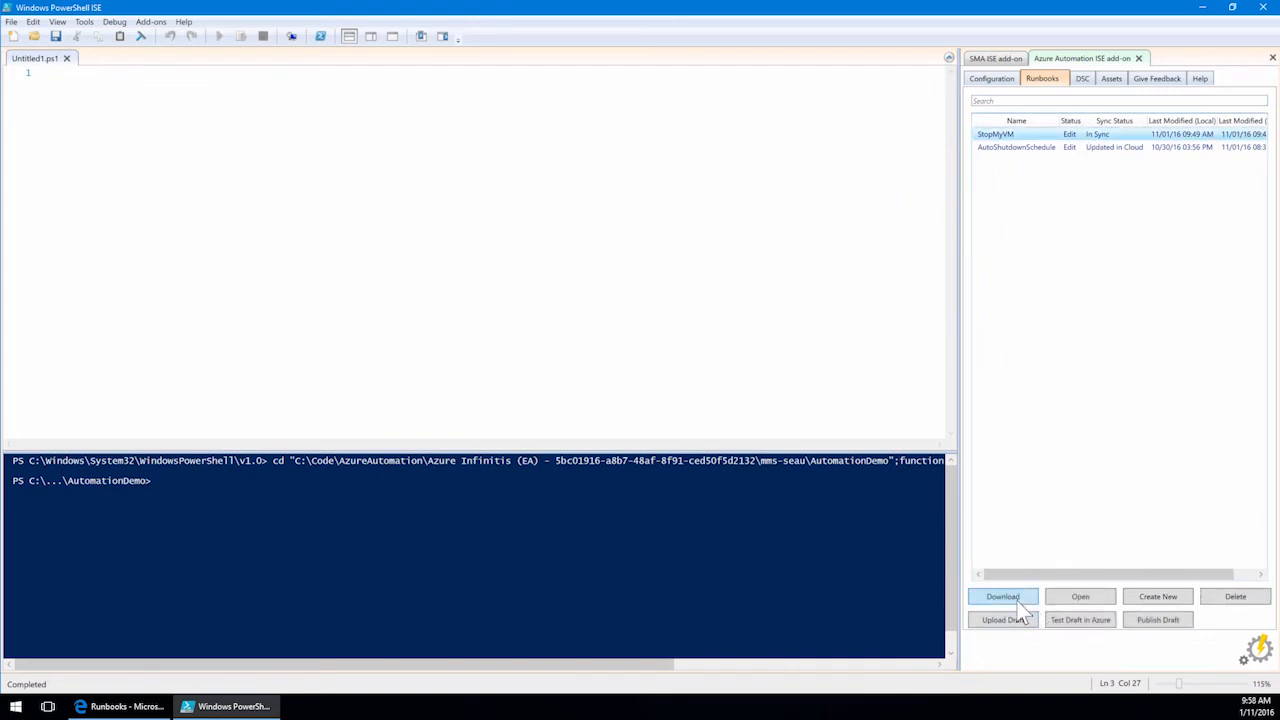
{"action": "left_click", "coordinate": [1012, 598]}
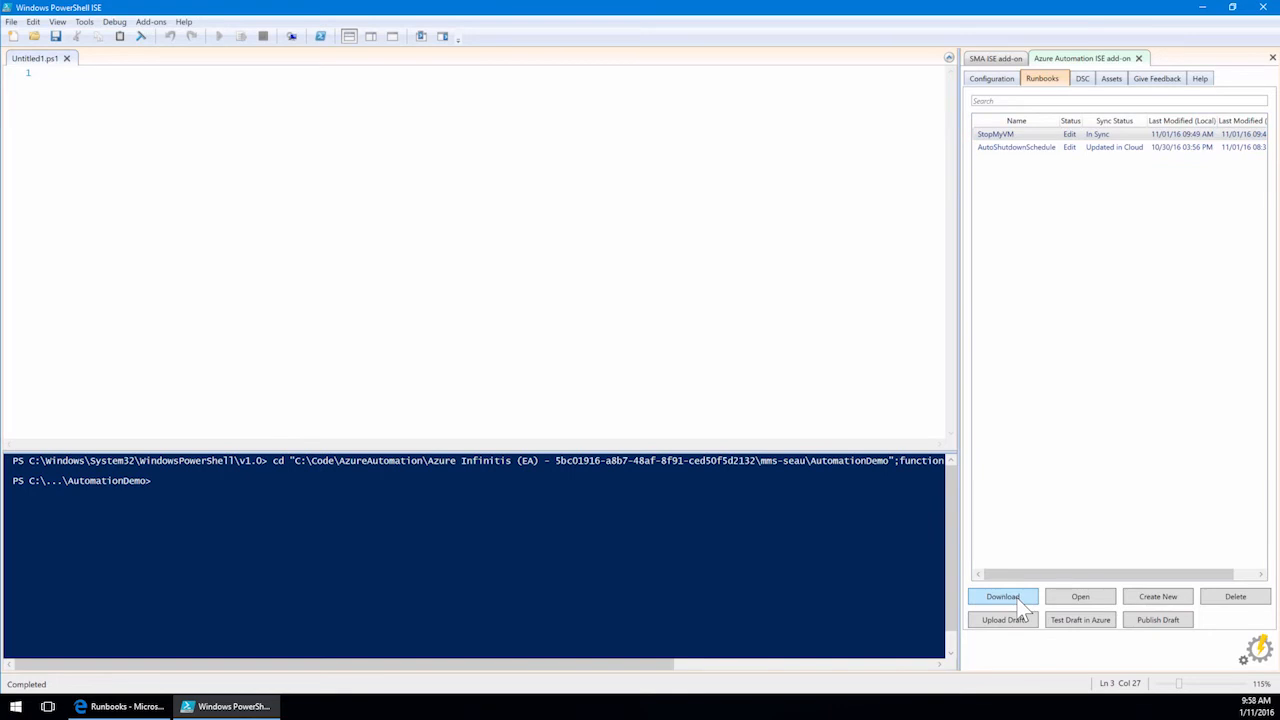
{"action": "double_click", "coordinate": [1016, 136]}
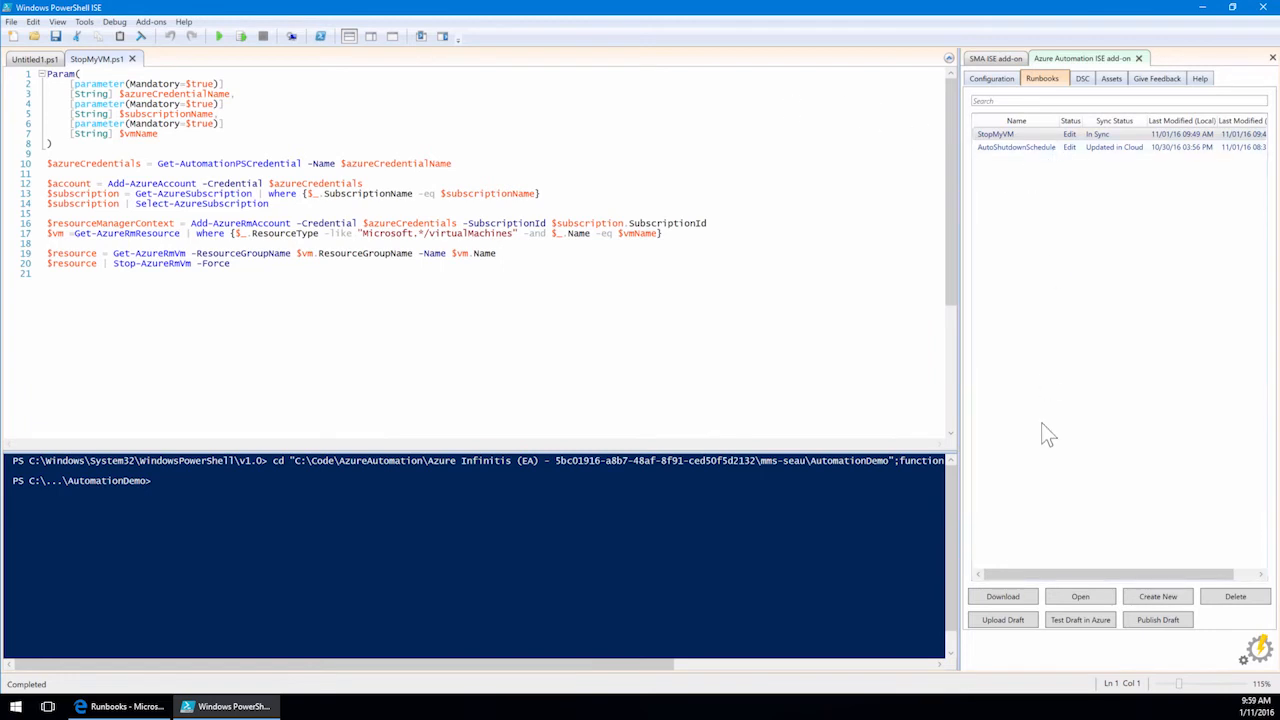
Create a new script runbook named StartMyVM.
{"action": "left_click", "coordinate": [1152, 597]}
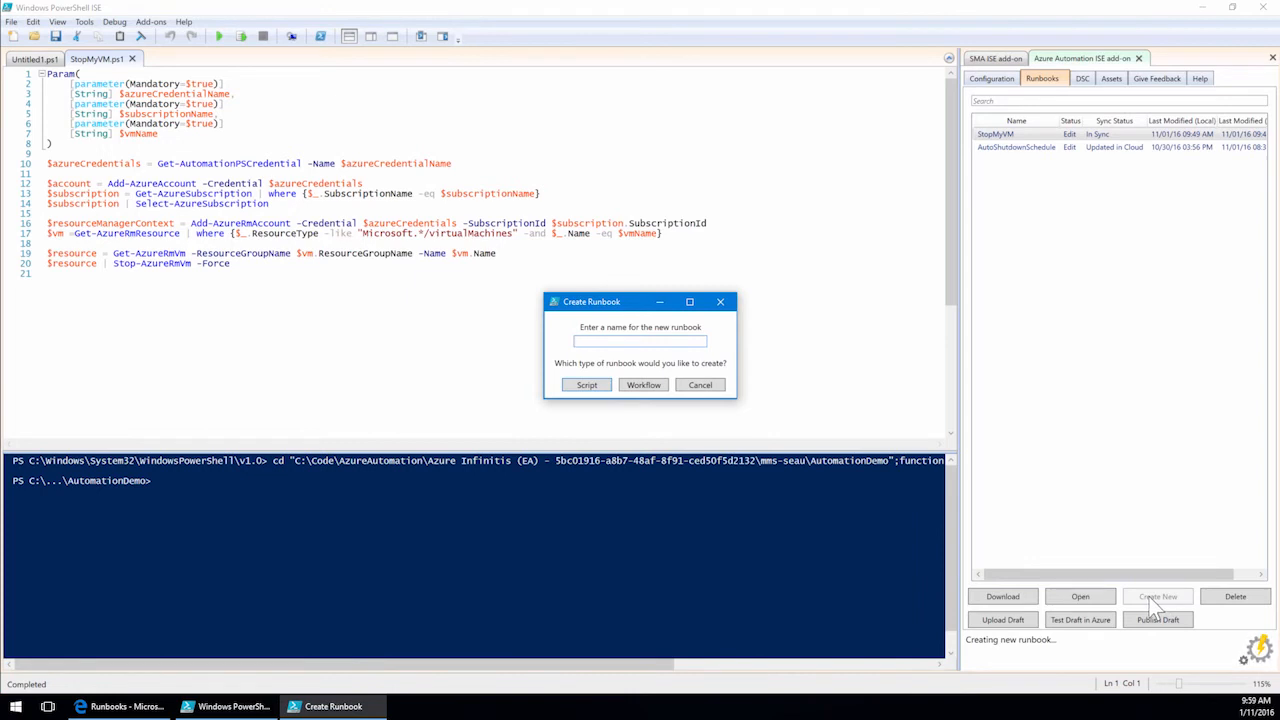
{"action": "type", "text": "StartMyVM"}
{"action": "left_click", "coordinate": [597, 393]}
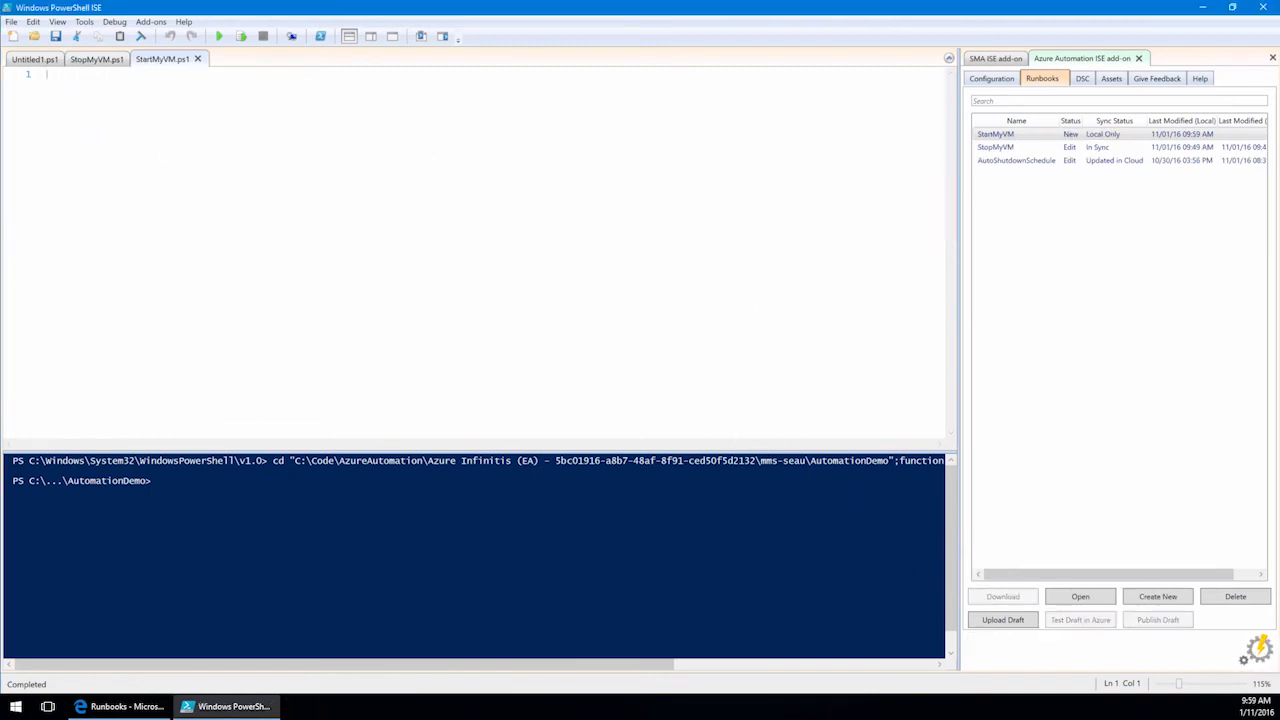
Copy the entire StopMyVM script into the StartMyVM runbook.
{"action": "left_click", "coordinate": [97, 59]}
{"action": "left_click_drag", "start_coordinate": [232, 264], "coordinate": [4, 6]}
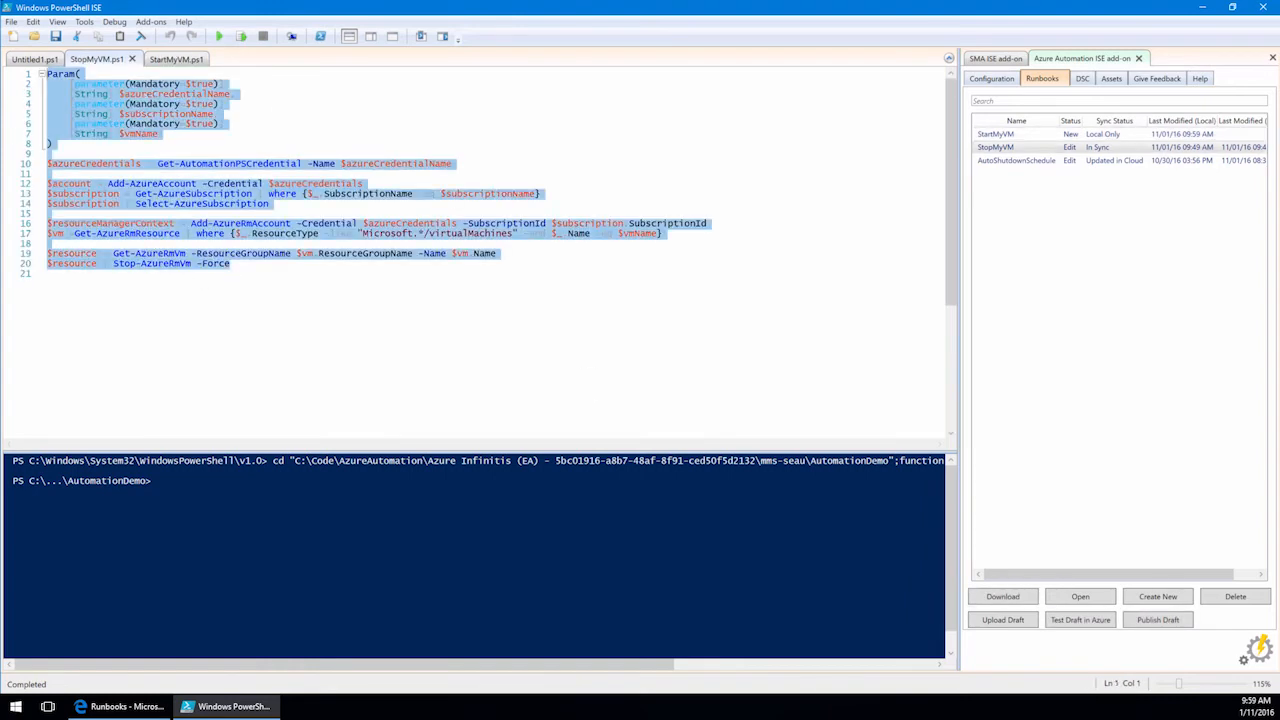
{"action": "key", "text": "ctrl+c"}
{"action": "left_click", "coordinate": [176, 59]}
{"action": "key", "text": "ctrl+v"}
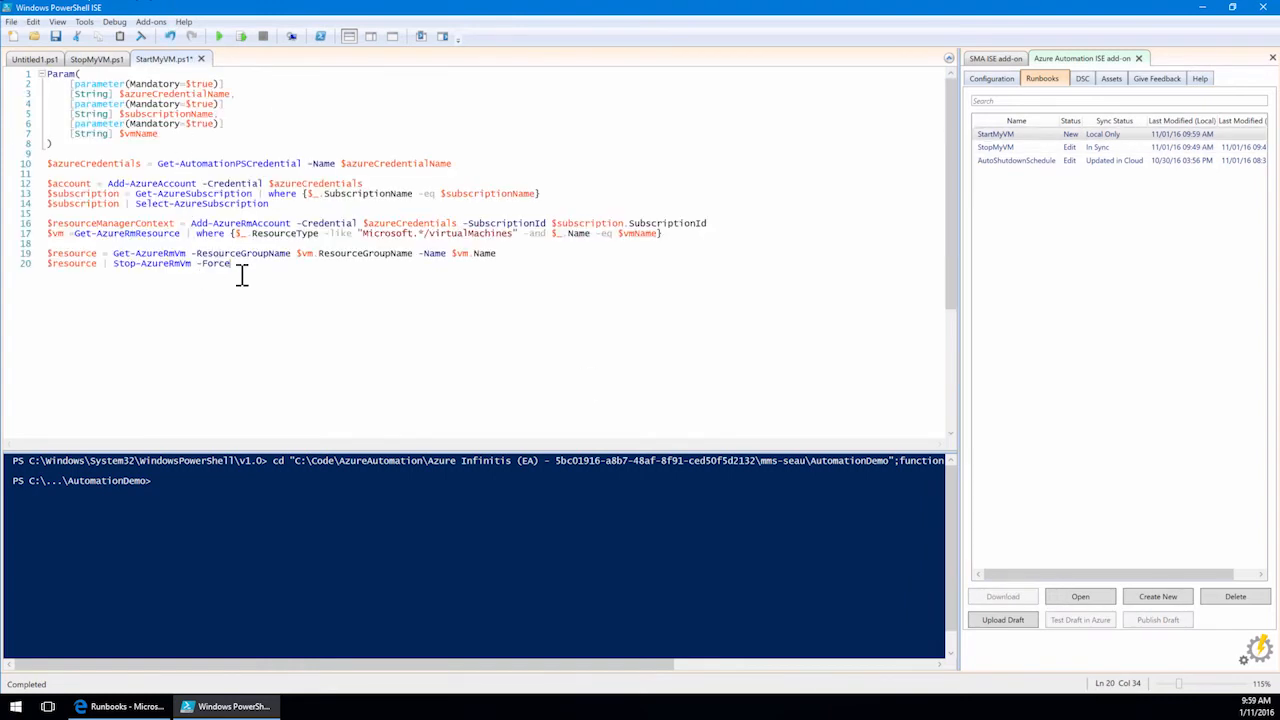
Change the last line to pipe the VM into Start-AzureRmVm without the -Force switch.
{"action": "key", "text": "BackSpace"}
{"action": "key", "text": "BackSpace"}
{"action": "key", "text": "BackSpace"}
{"action": "key", "text": "BackSpace"}
{"action": "key", "text": "BackSpace"}
{"action": "key", "text": "BackSpace"}
{"action": "key", "text": "BackSpace"}
{"action": "key", "text": "BackSpace"}
{"action": "left_click", "coordinate": [137, 264]}
{"action": "key", "text": "BackSpace"}
{"action": "key", "text": "BackSpace"}
{"action": "type", "text": "art"}
Save the StartMyVM script, upload it as a draft and publish it to Azure.
{"action": "left_click", "coordinate": [55, 36]}
{"action": "left_click", "coordinate": [1005, 620]}
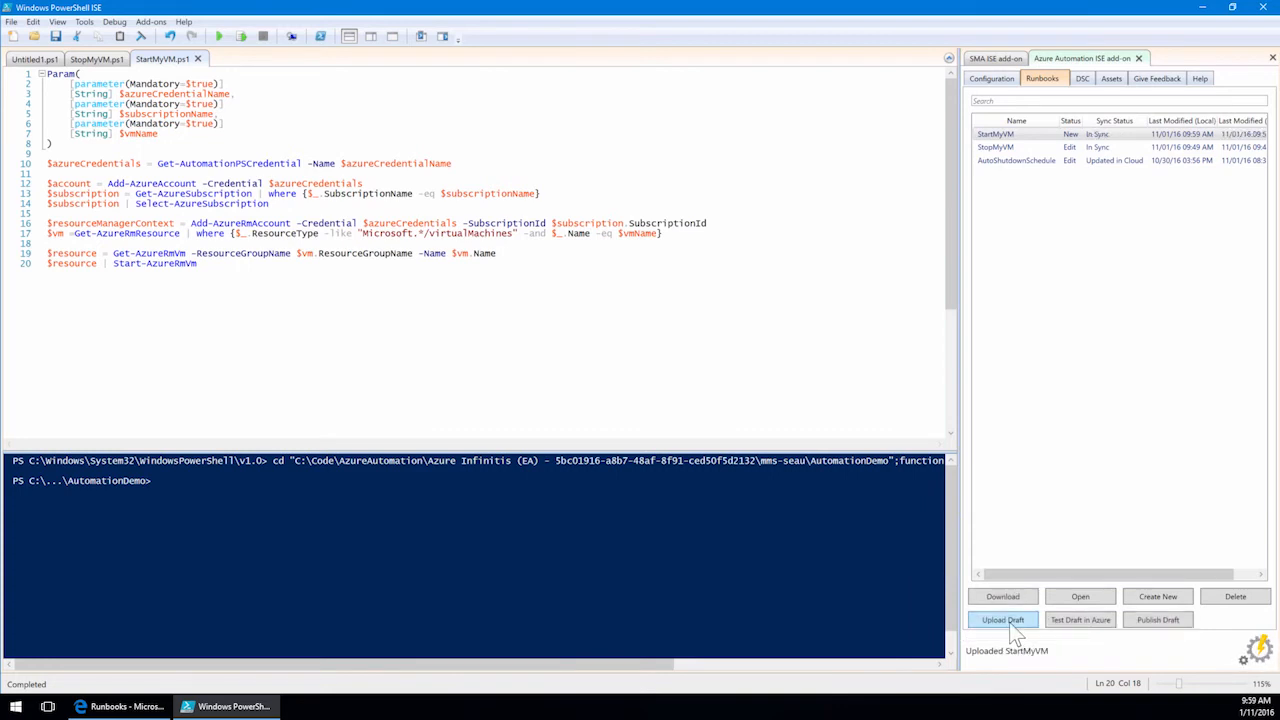
{"action": "left_click", "coordinate": [1166, 622]}
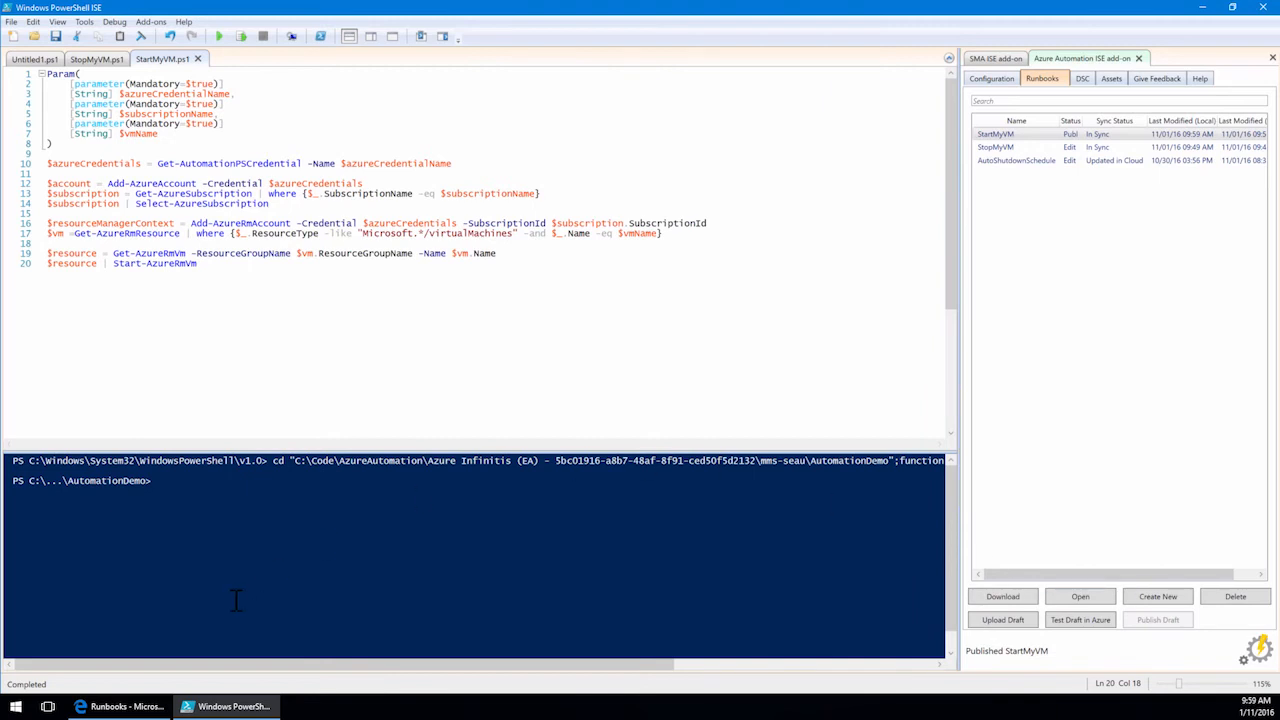
In the browser, refresh the runbook list and open the StartMyVM runbook.
{"action": "left_click", "coordinate": [137, 707]}
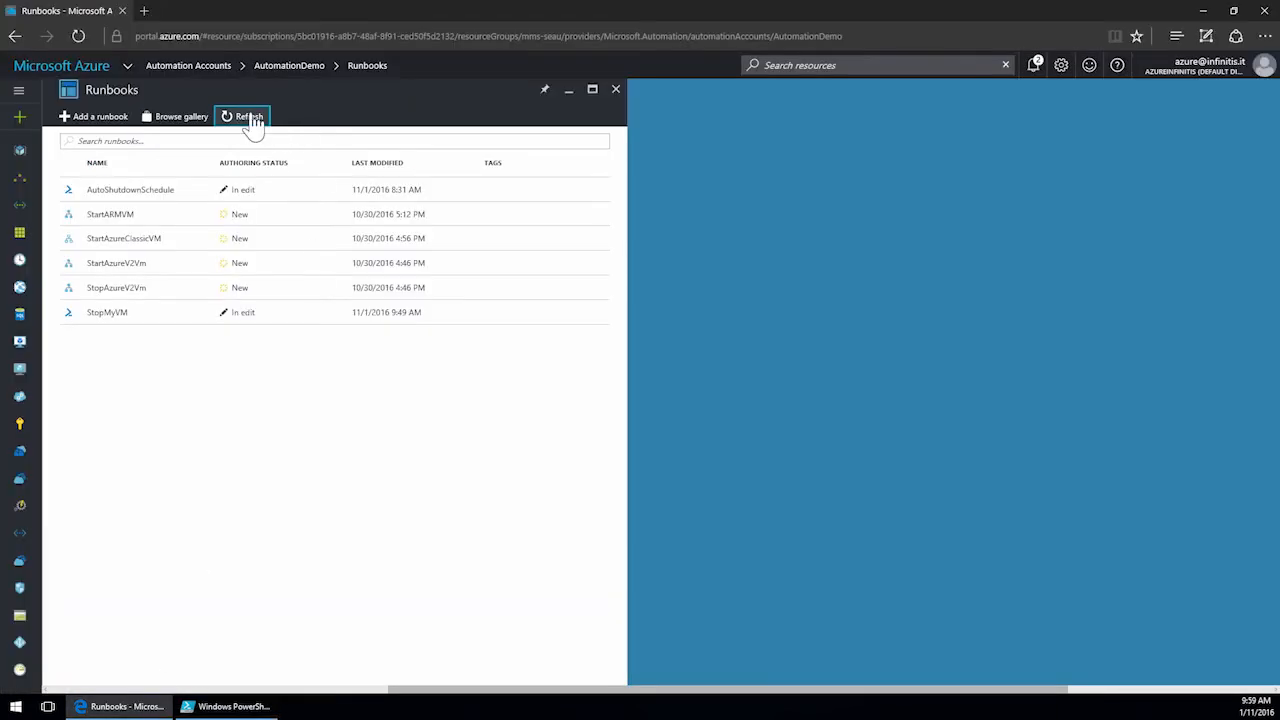
{"action": "left_click", "coordinate": [250, 118]}
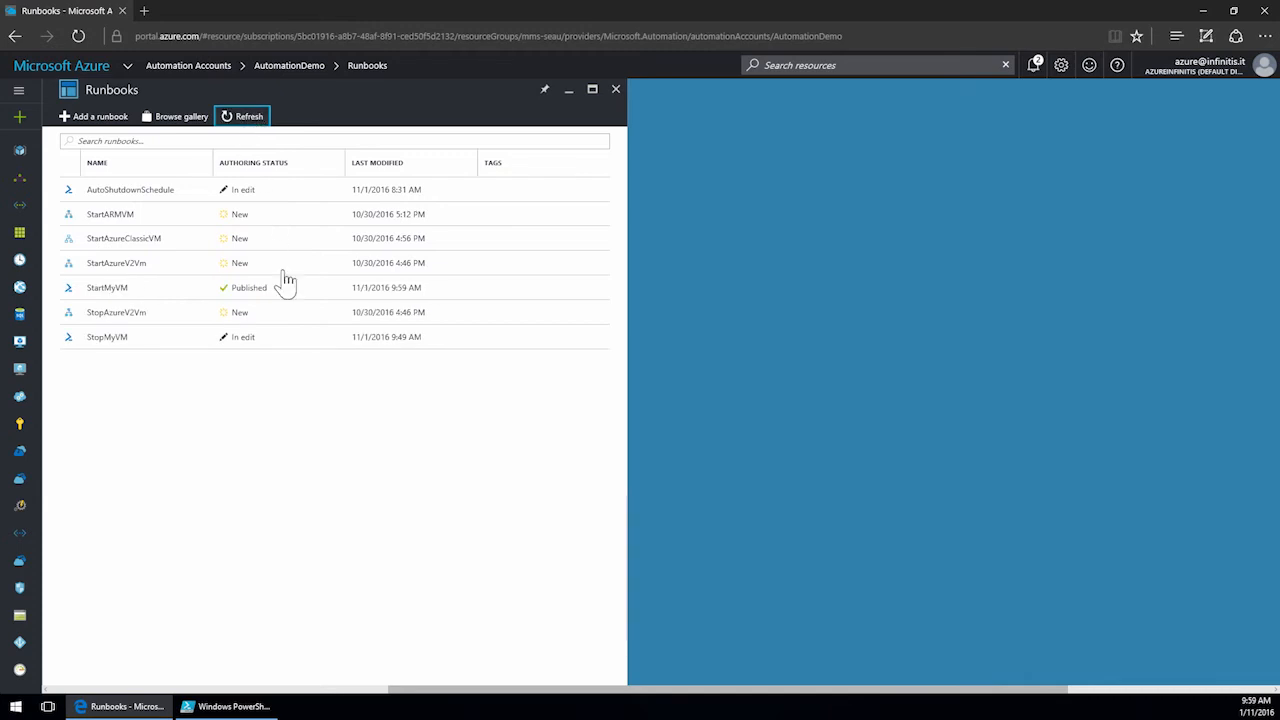
{"action": "left_click", "coordinate": [128, 299]}
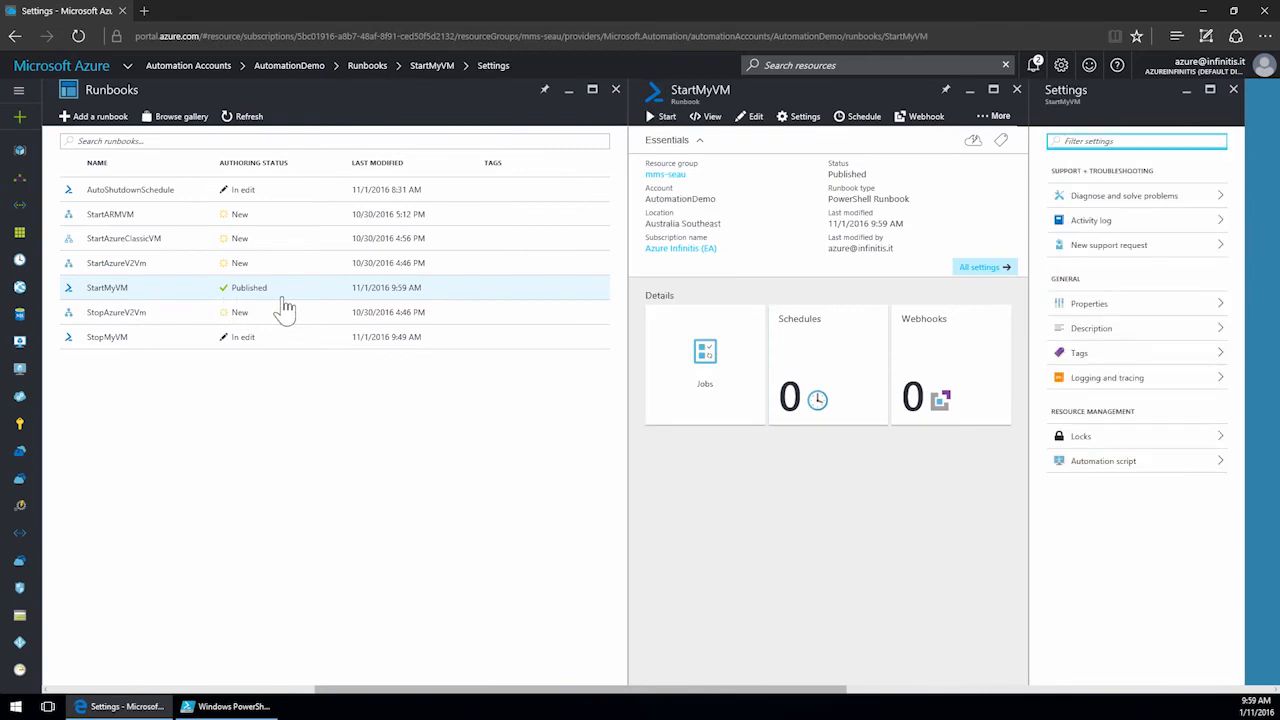
Start StartMyVM with credential name Azure Infinitis Admin, subscription Azure Infinitis (EA) and VM name Demo02.
{"action": "left_click", "coordinate": [662, 118]}
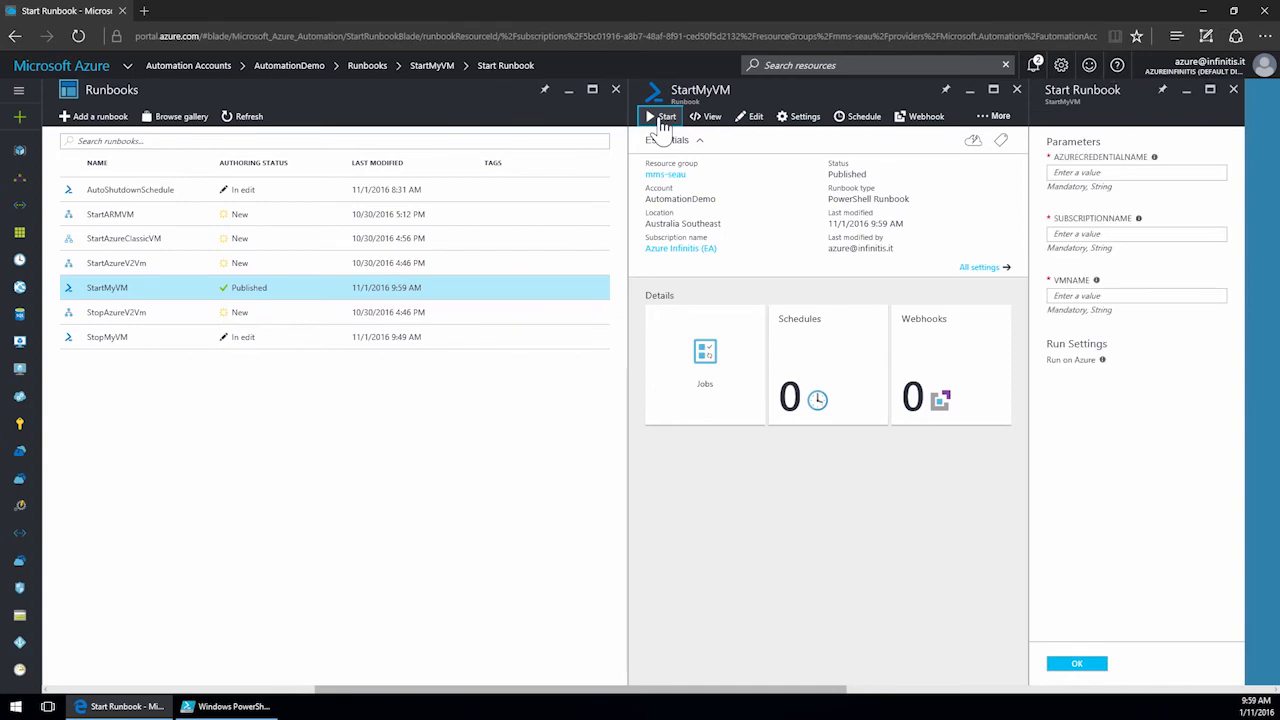
{"action": "left_click", "coordinate": [1138, 174]}
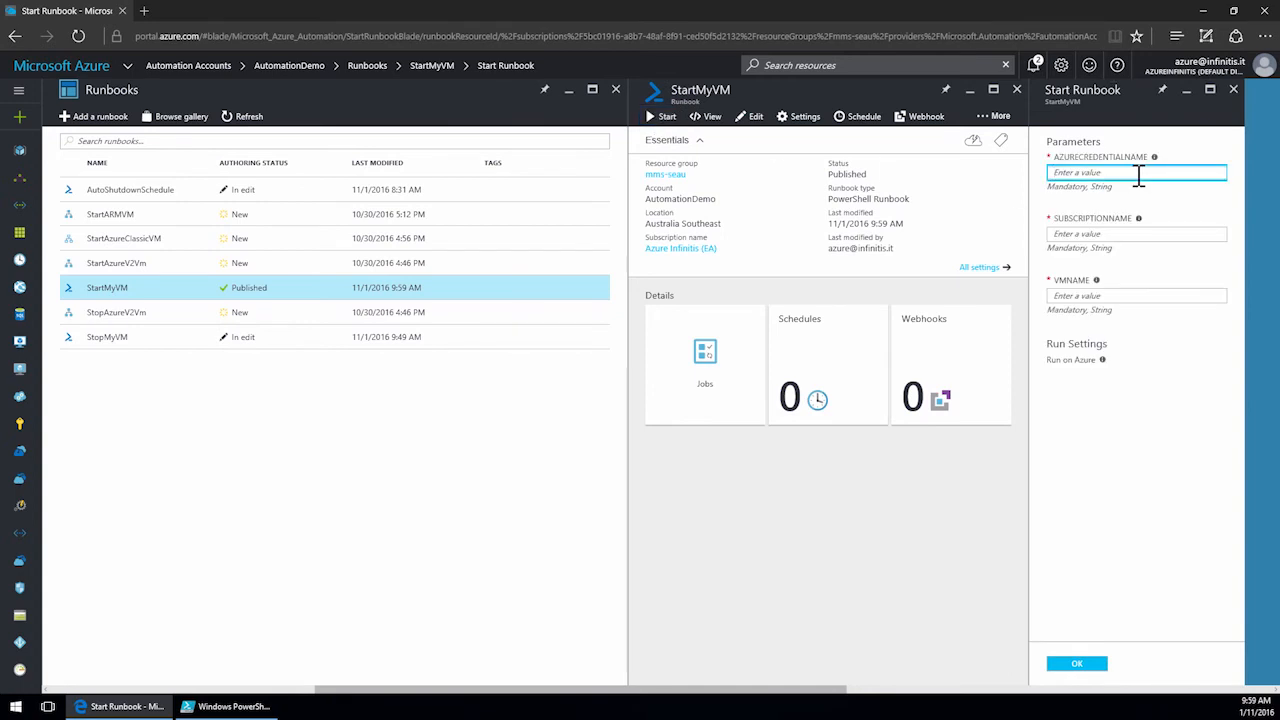
{"action": "type", "text": "Azure Infinitis"}
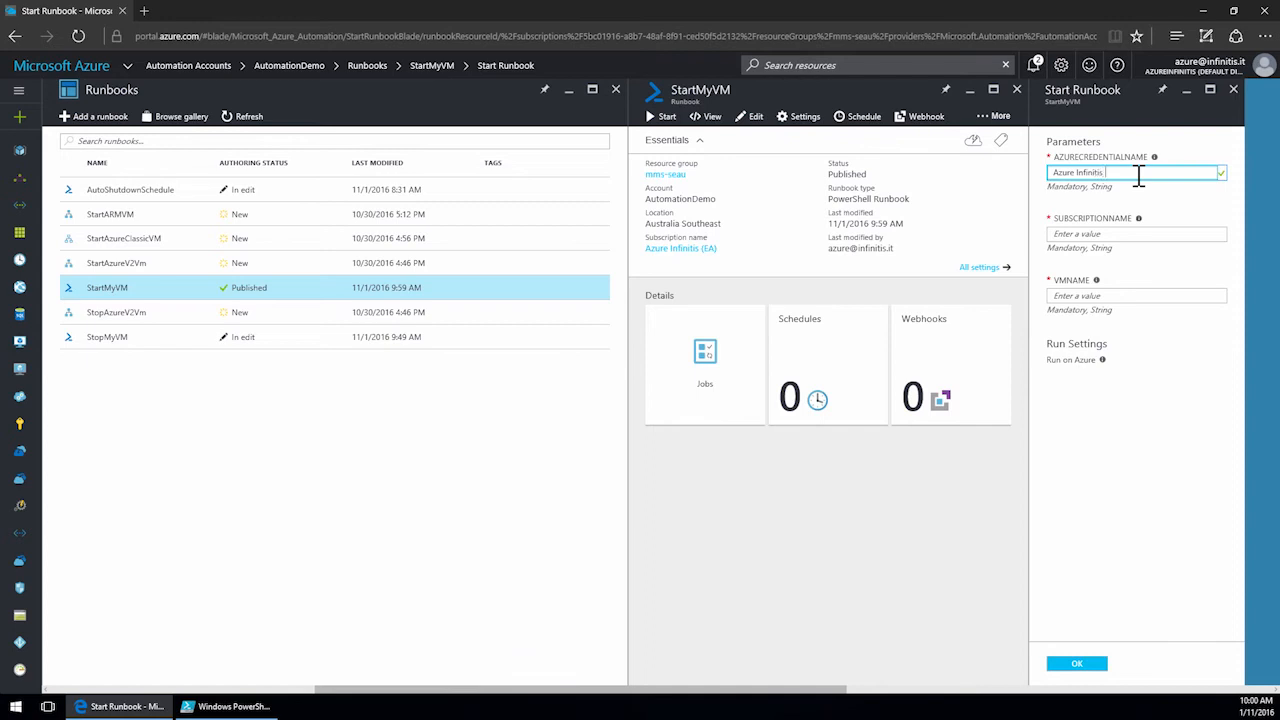
{"action": "type", "text": " Admin"}
{"action": "key", "text": "Tab"}
{"action": "type", "text": "A"}
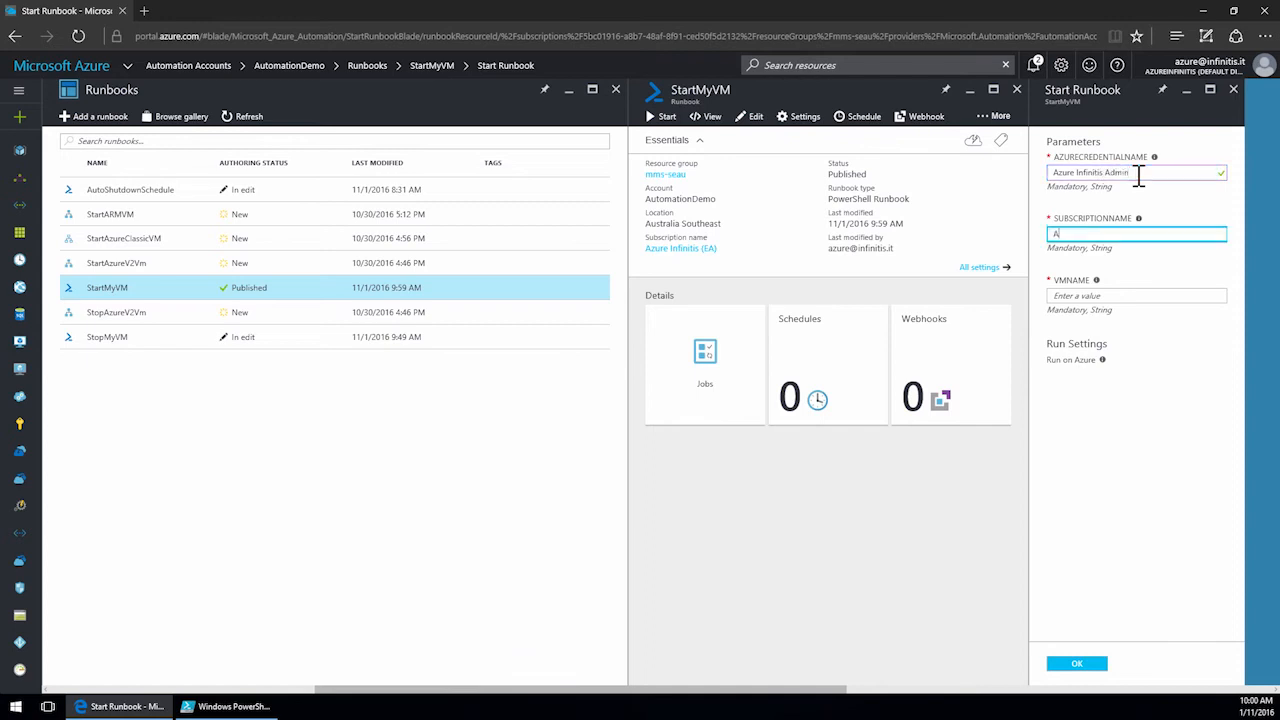
{"action": "type", "text": "zure Infinitis (EA)"}
{"action": "key", "text": "Tab"}
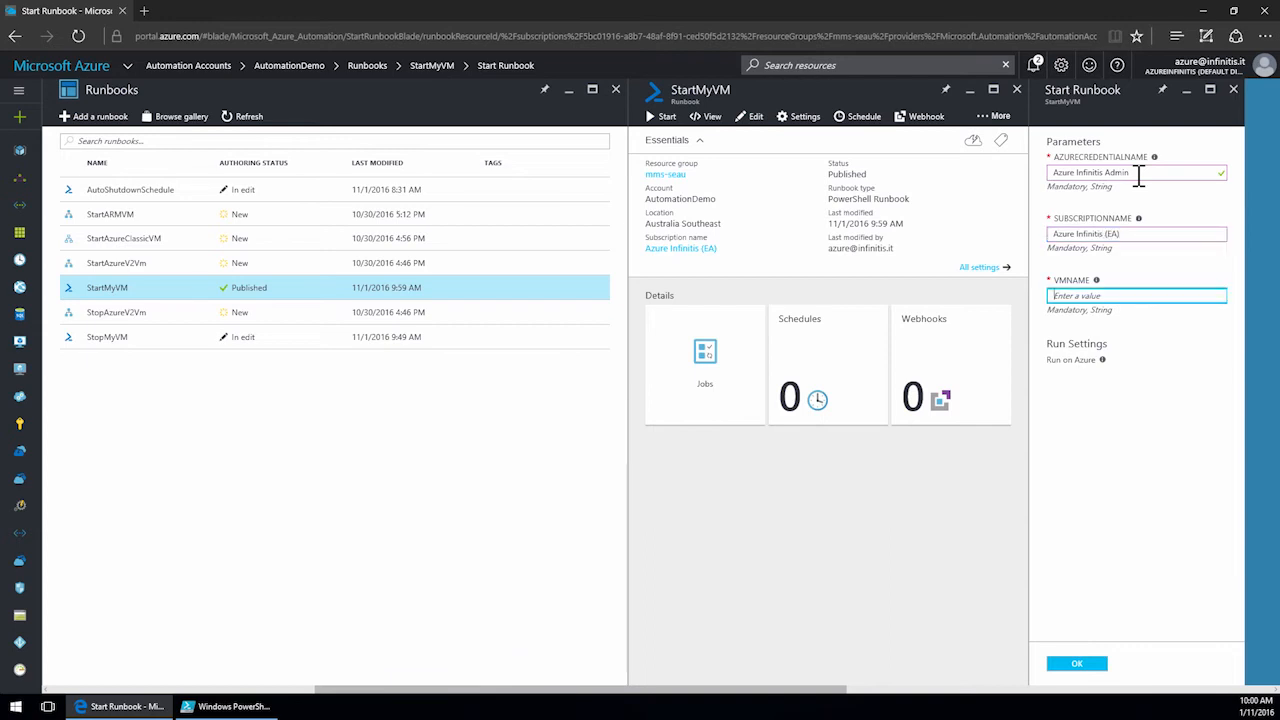
{"action": "type", "text": "Demo02"}
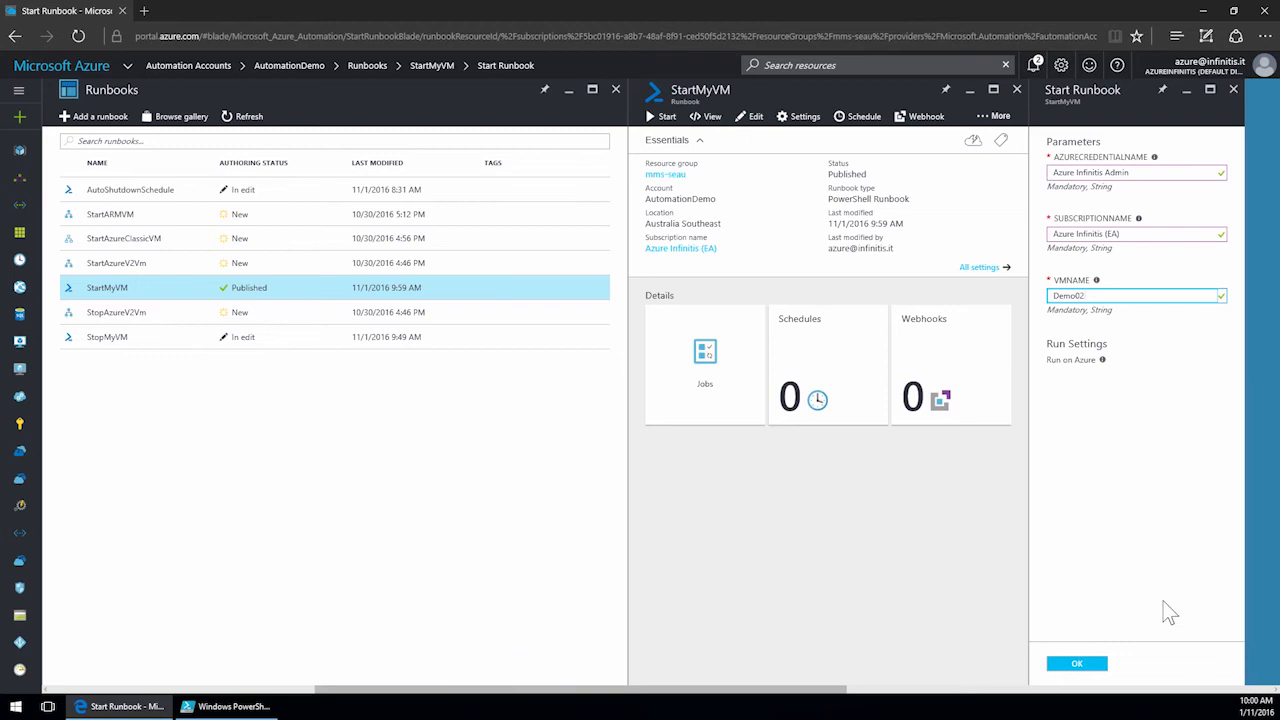
{"action": "left_click", "coordinate": [1085, 665]}
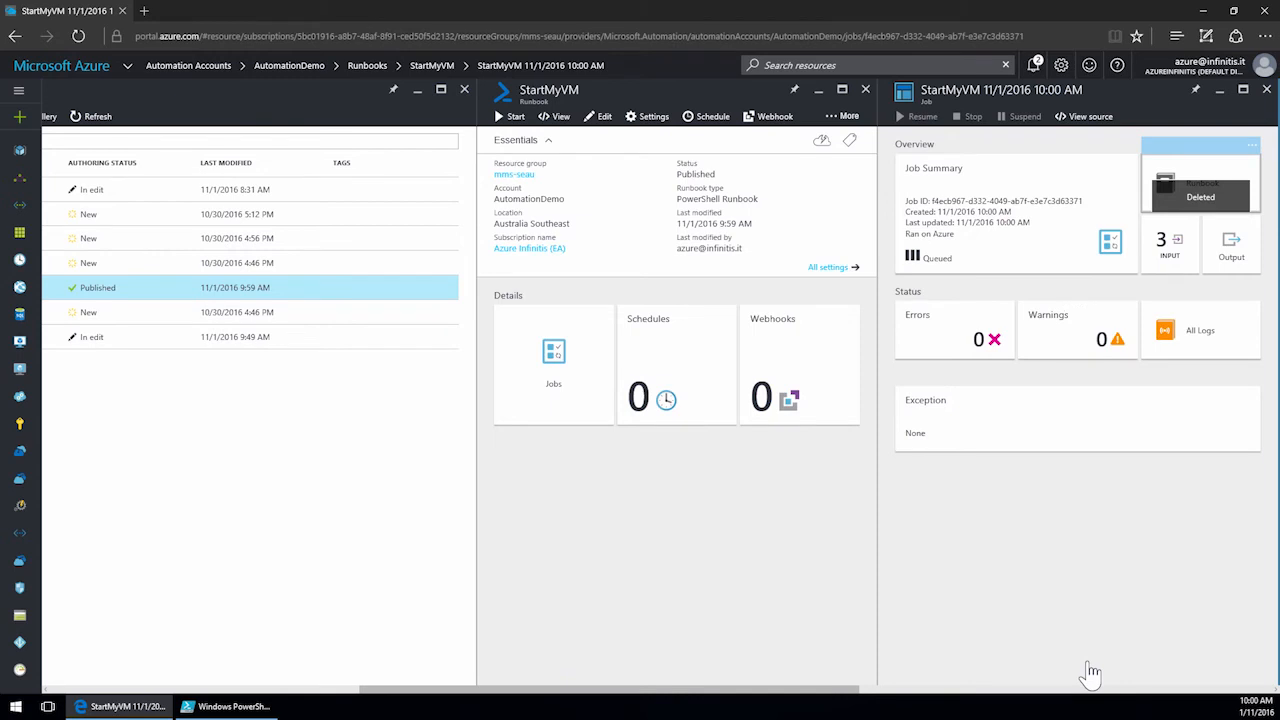
View the job's output, then review the virtual machines list for Demo02's status.
{"action": "left_click", "coordinate": [1230, 250]}
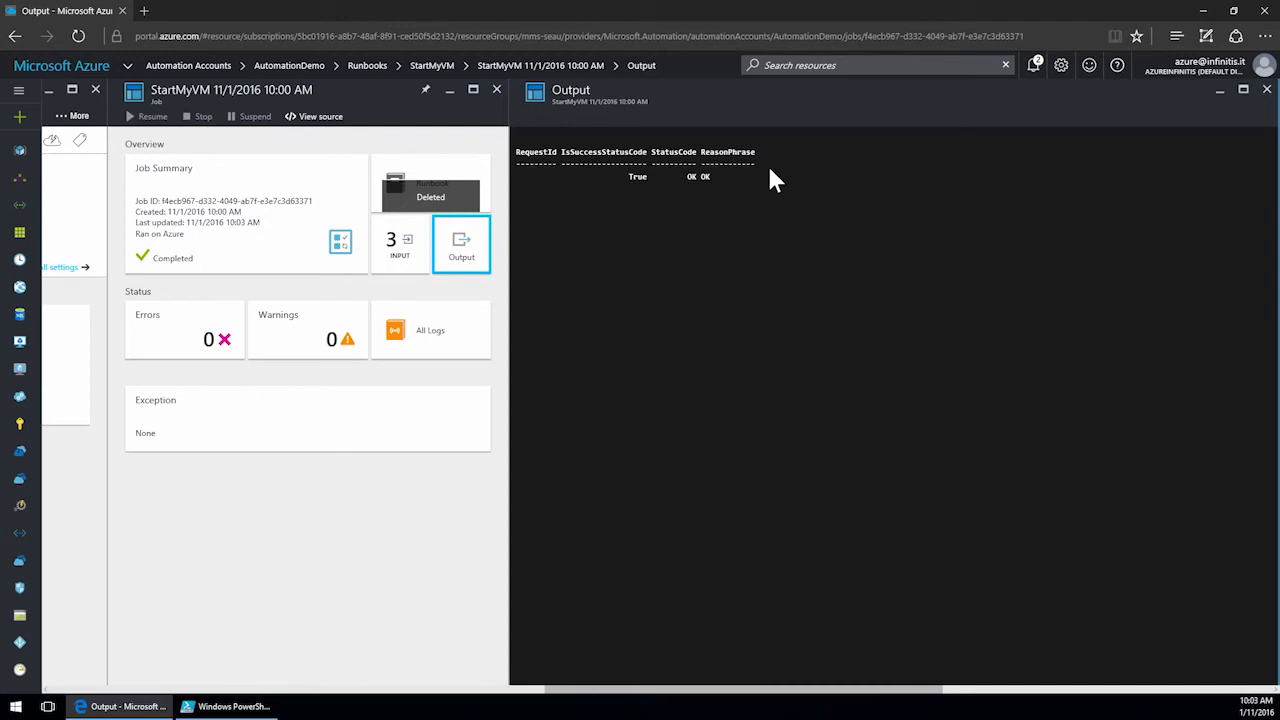
{"action": "left_click", "coordinate": [496, 89]}
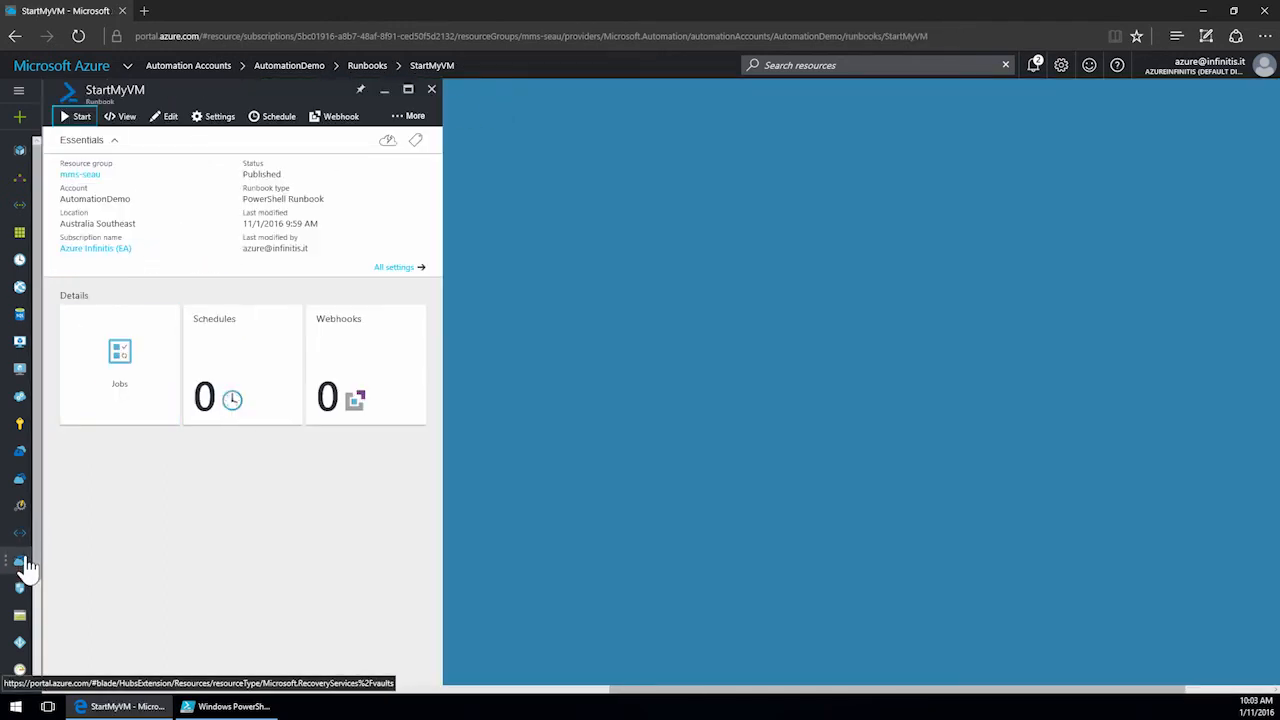
{"action": "left_click", "coordinate": [20, 370]}
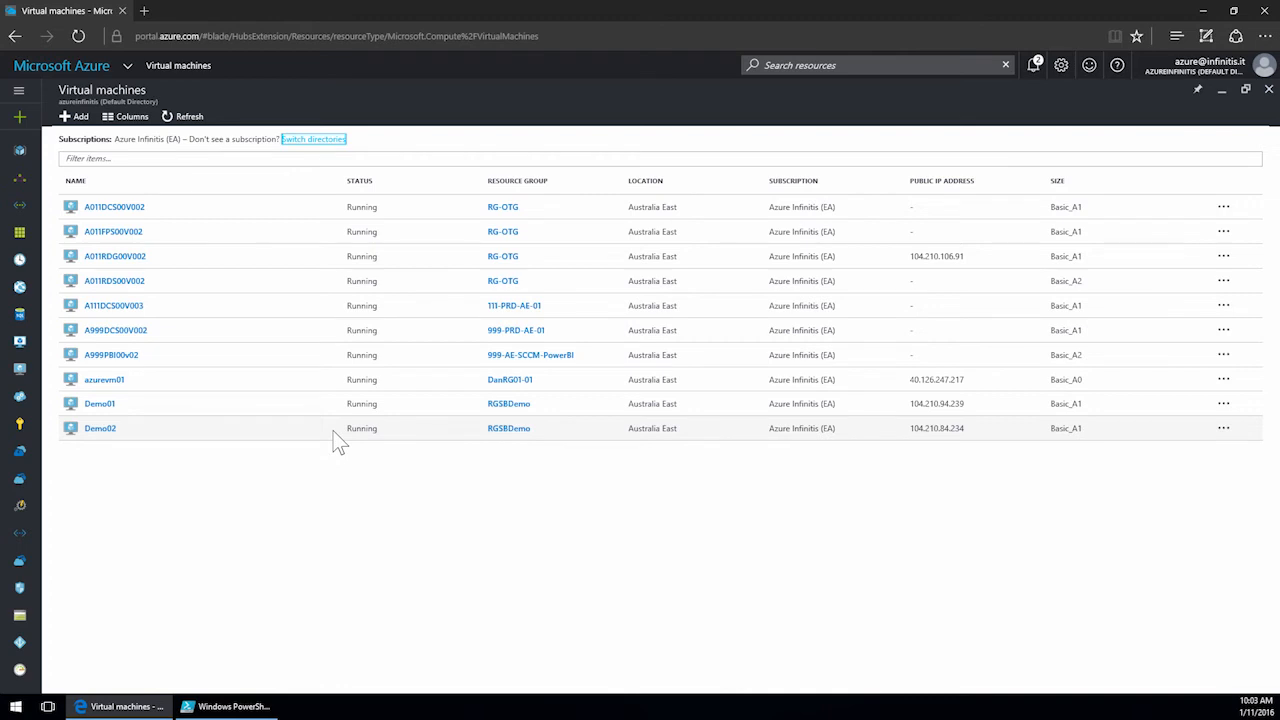
Open the StartAzureV2Vm graphical runbook in AutomationDemo's editor, inspect its Get all VMs in RG activity, and close it.
{"action": "left_click", "coordinate": [25, 505]}
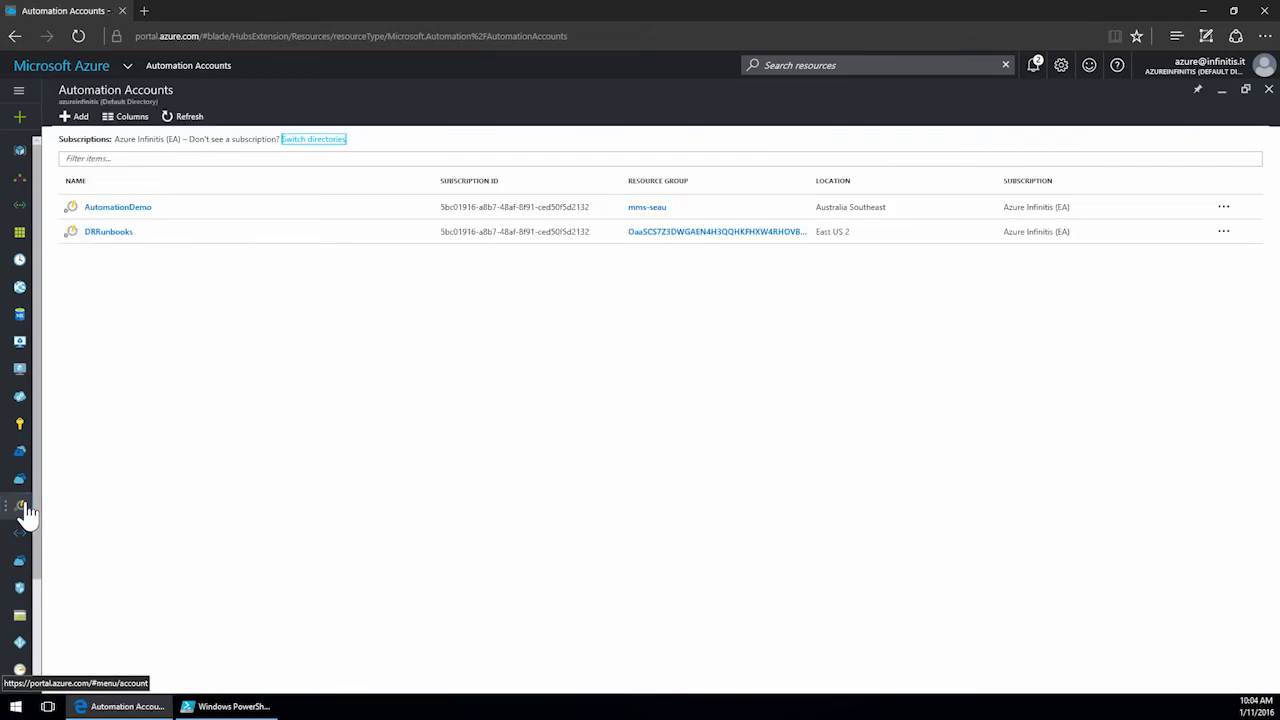
{"action": "left_click", "coordinate": [128, 209]}
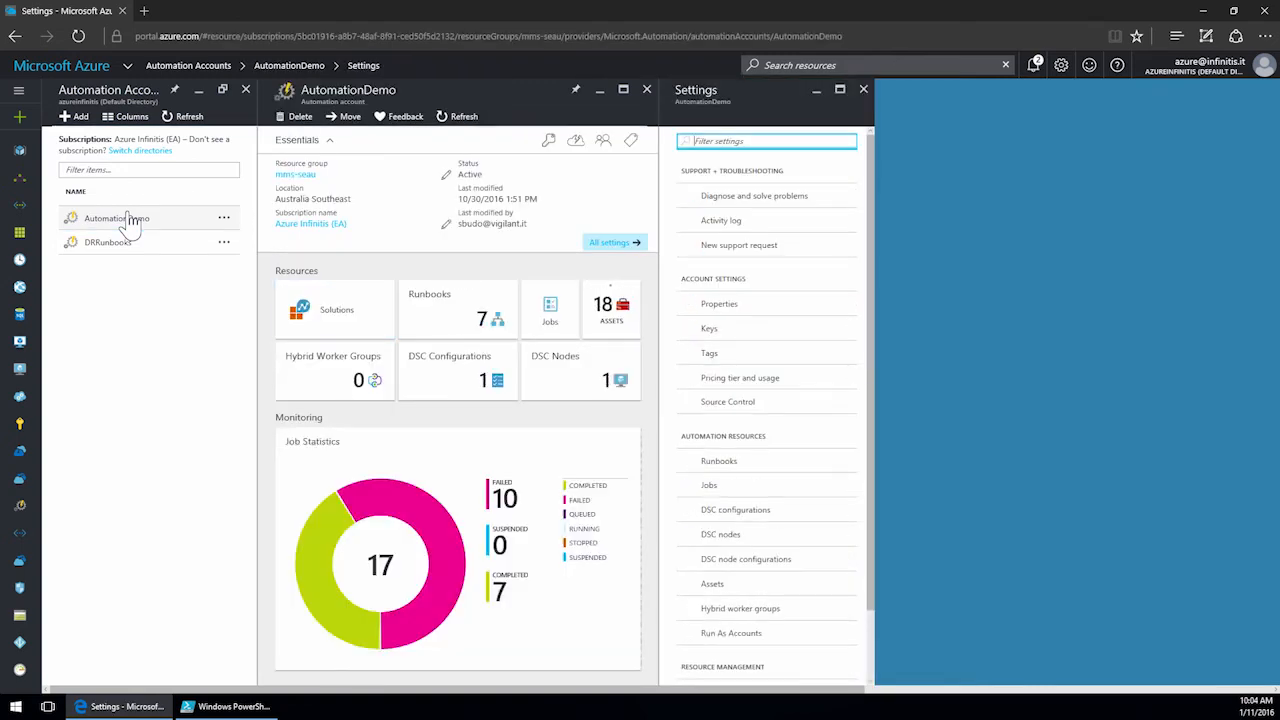
{"action": "left_click", "coordinate": [446, 312]}
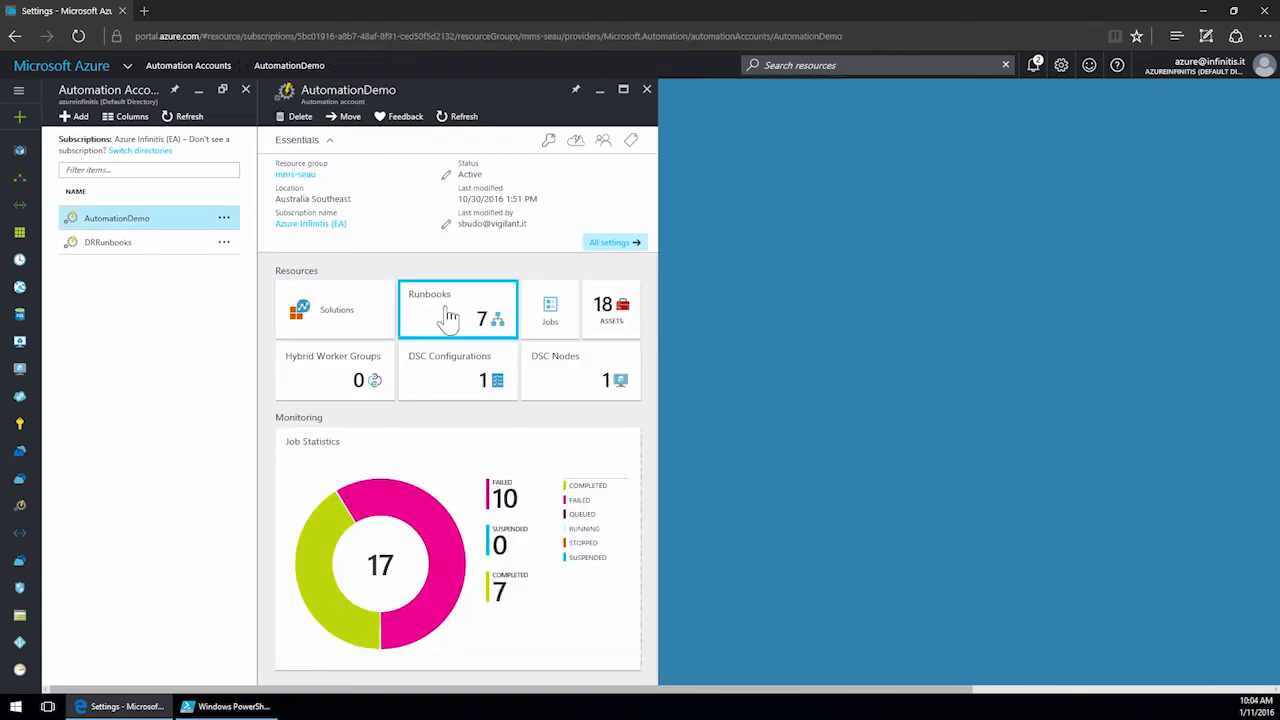
{"action": "left_click", "coordinate": [132, 266]}
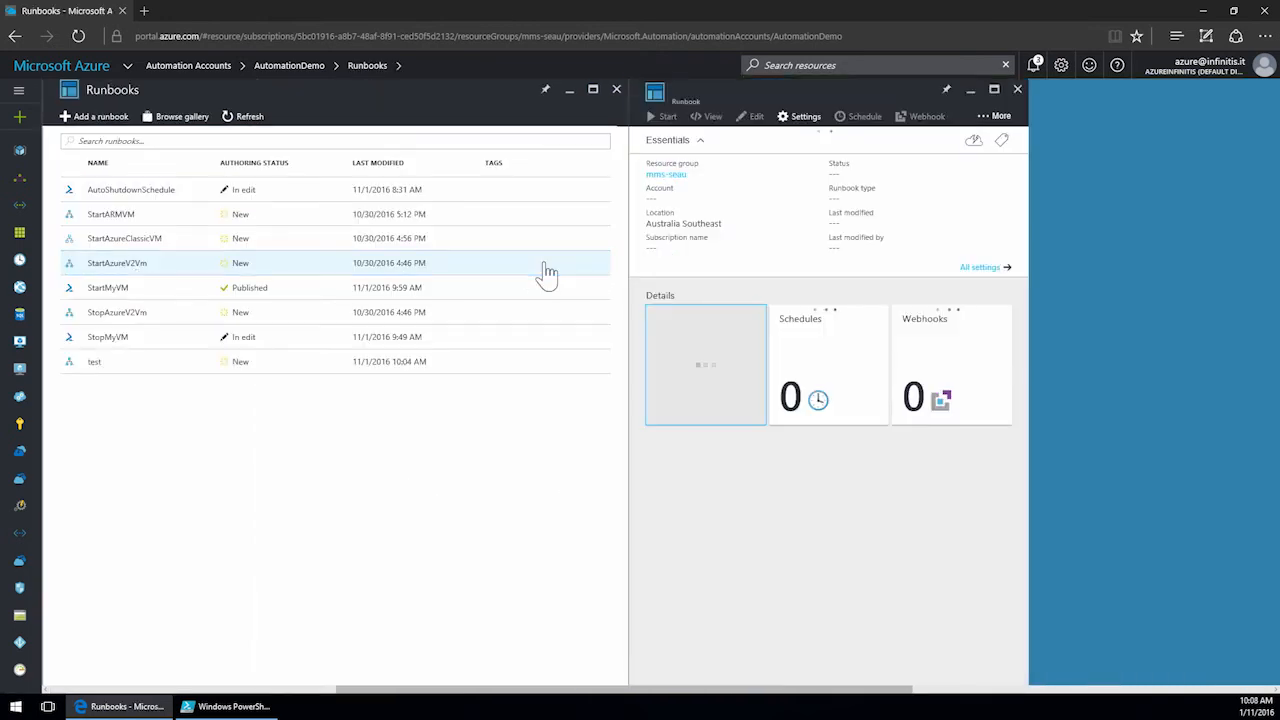
{"action": "left_click", "coordinate": [754, 117]}
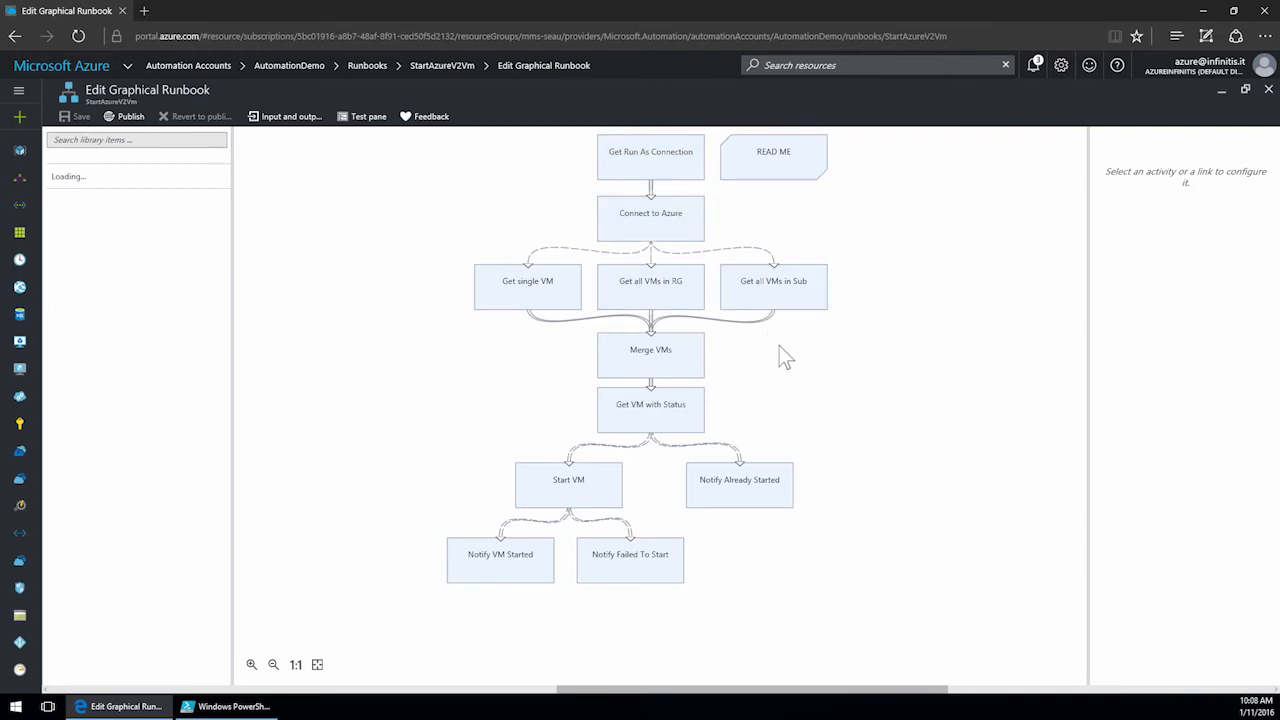
{"action": "left_click", "coordinate": [659, 300]}
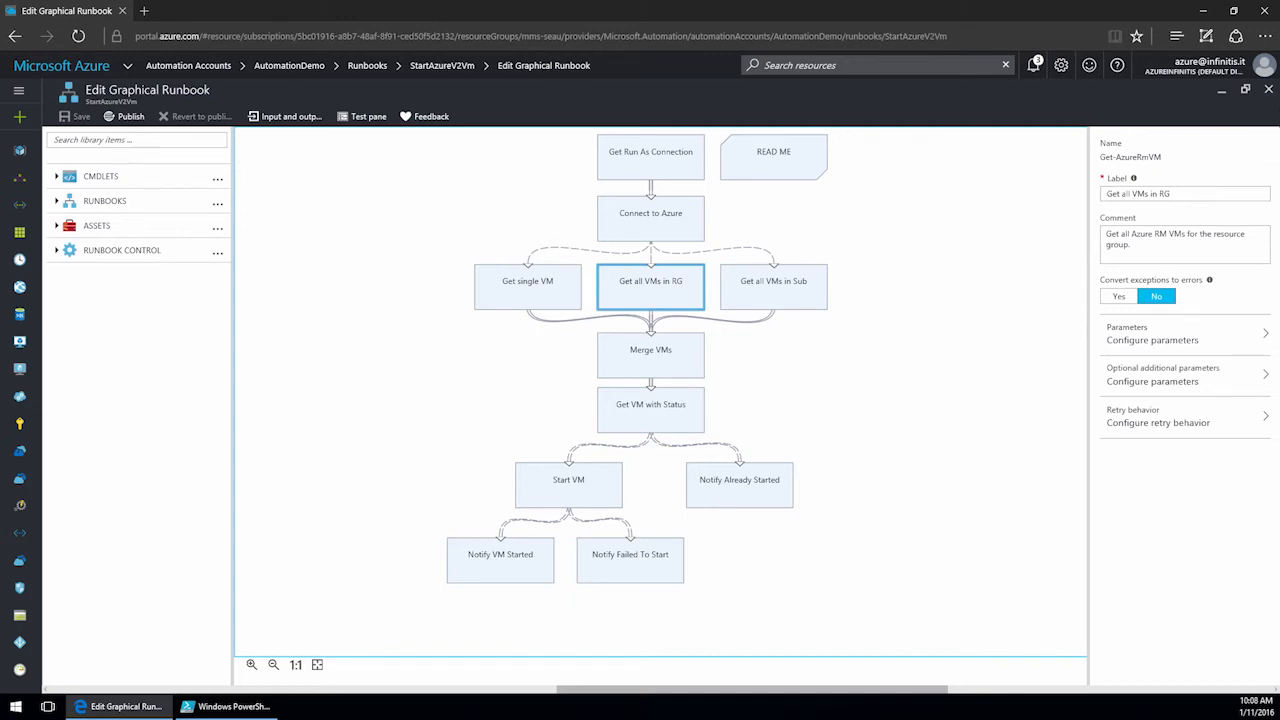
{"action": "left_click", "coordinate": [1268, 90]}
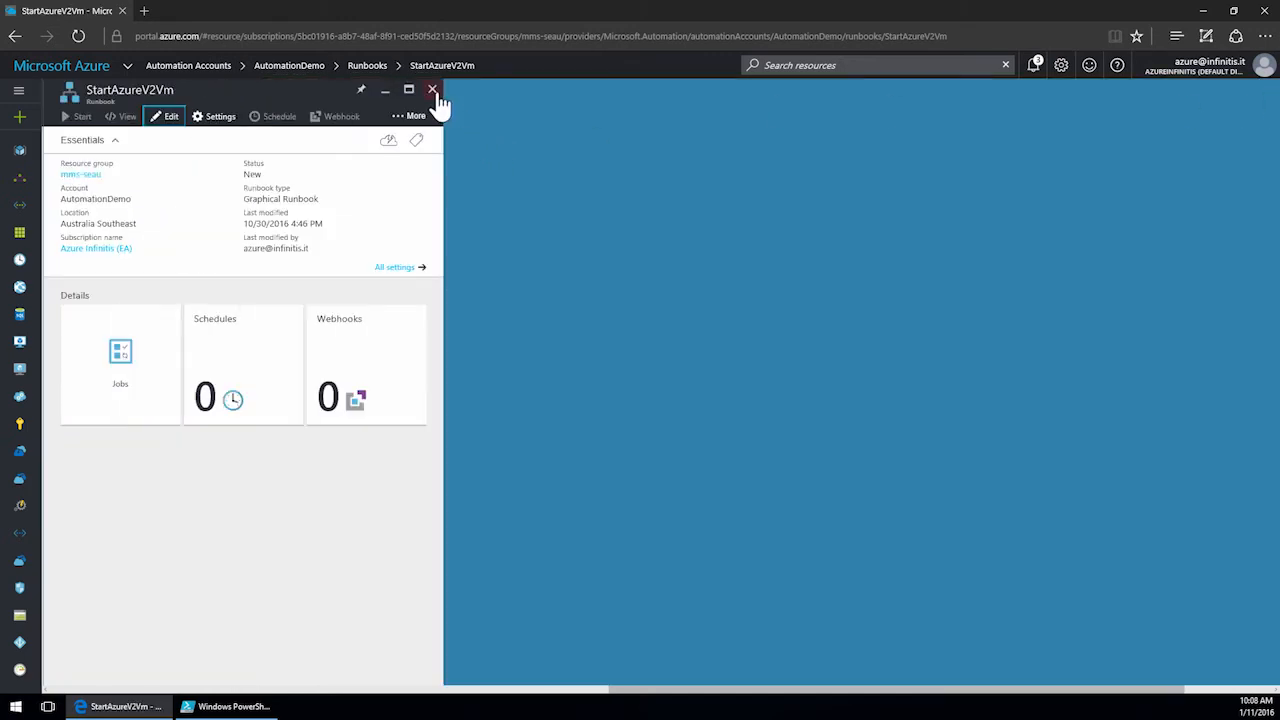
{"action": "left_click", "coordinate": [432, 90]}
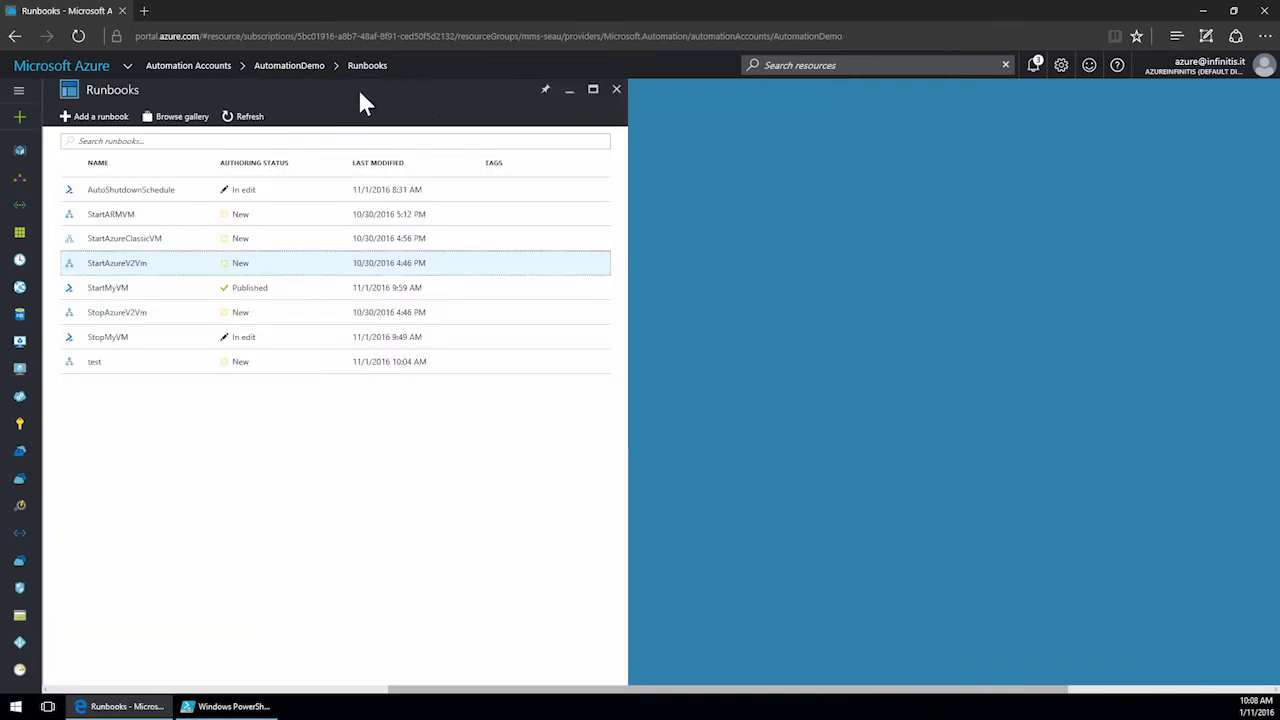
Browse the runbook gallery's available runbooks.
{"action": "left_click", "coordinate": [190, 120]}
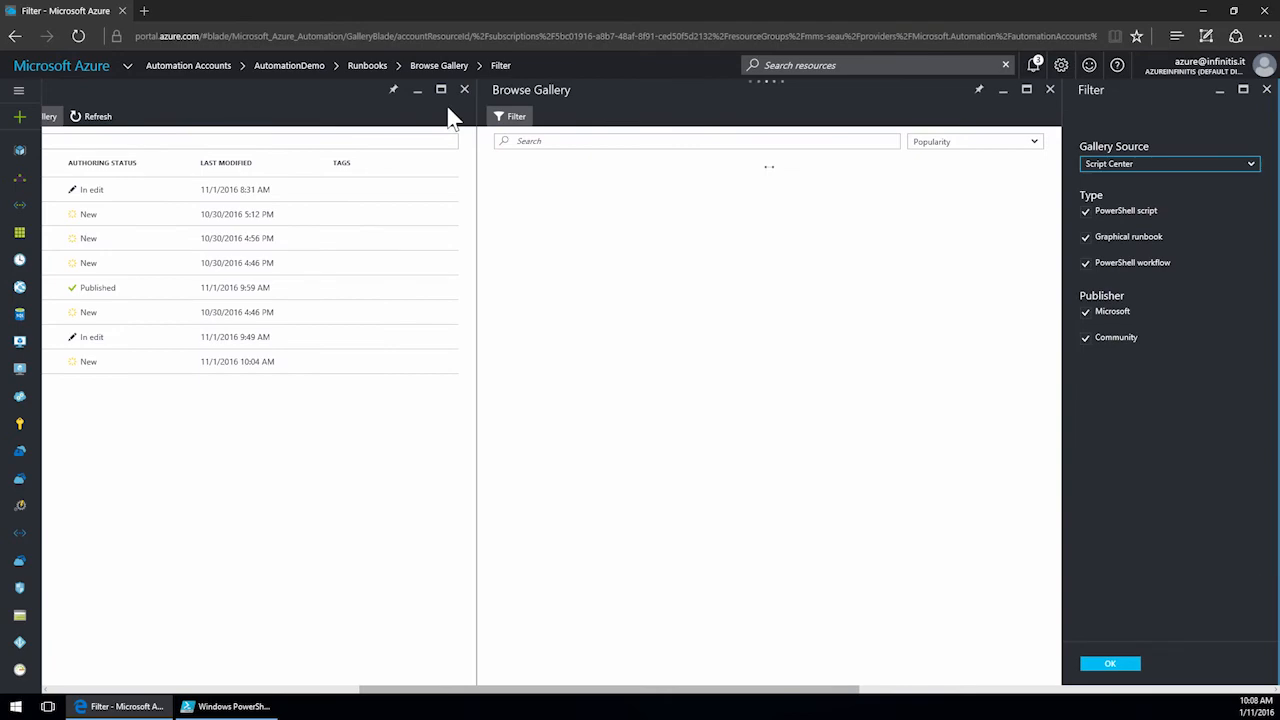
{"action": "left_click_drag", "start_coordinate": [1054, 160], "coordinate": [1064, 235]}
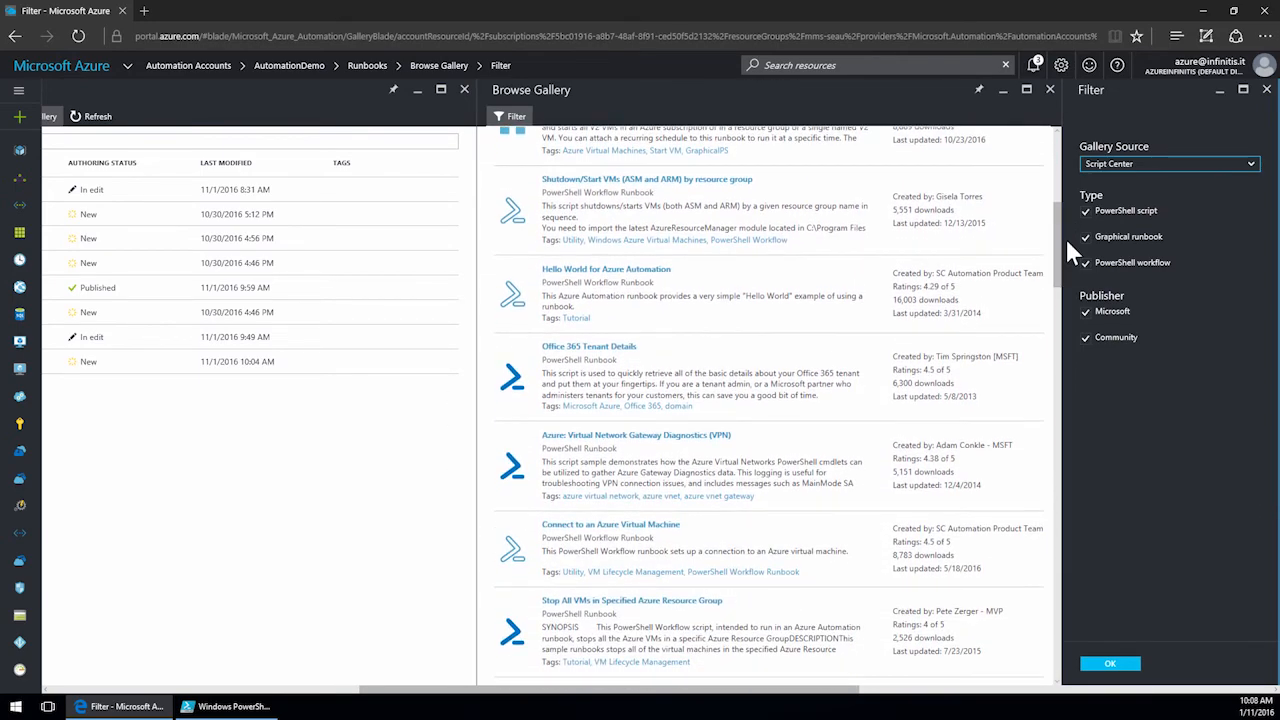
{"action": "left_click_drag", "start_coordinate": [1058, 285], "coordinate": [1066, 352]}
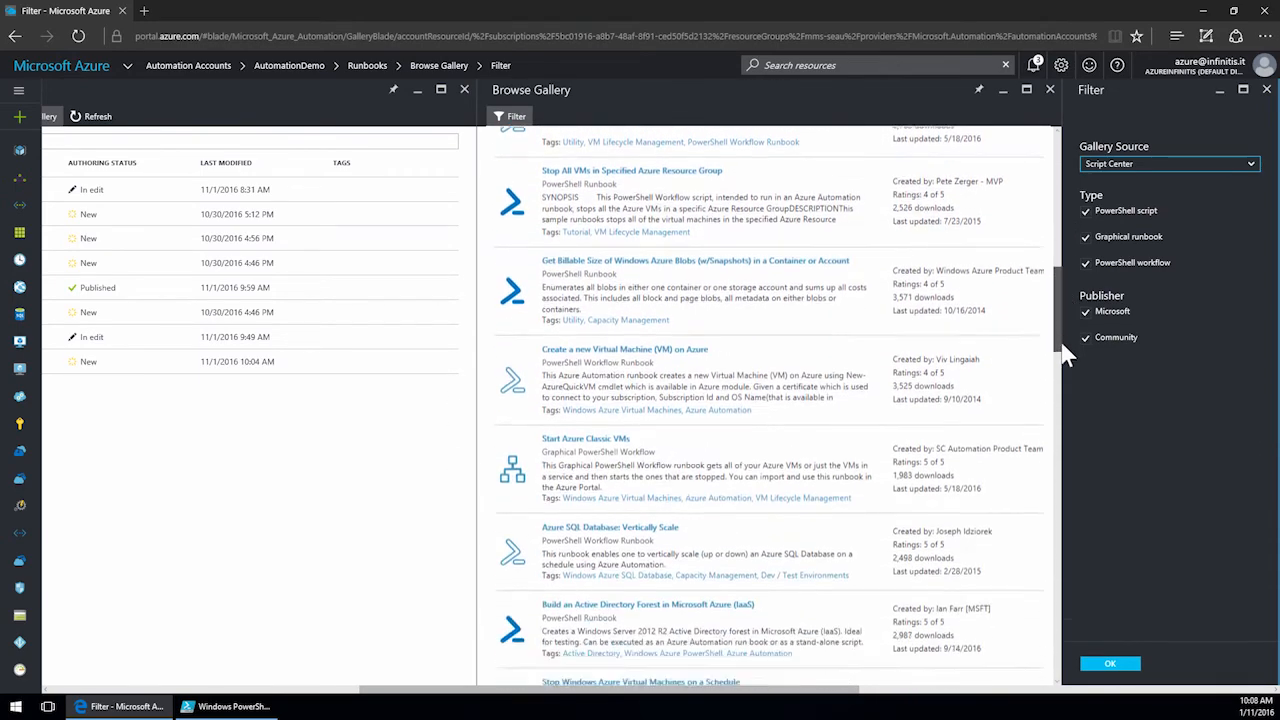
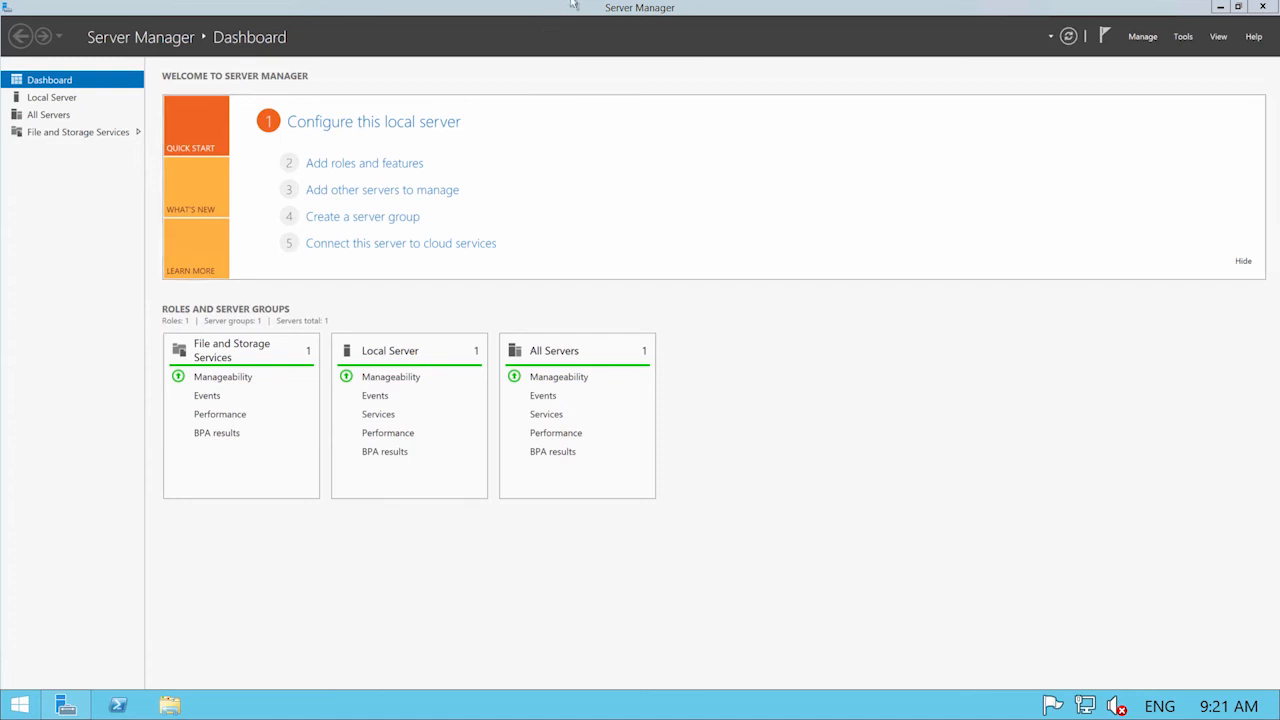
Switch from the remote session to the Azure portal and open the AutomationDemo account's DSC configurations, briefly opening and closing the import pane.
{"action": "mouse_move", "coordinate": [748, 10]}
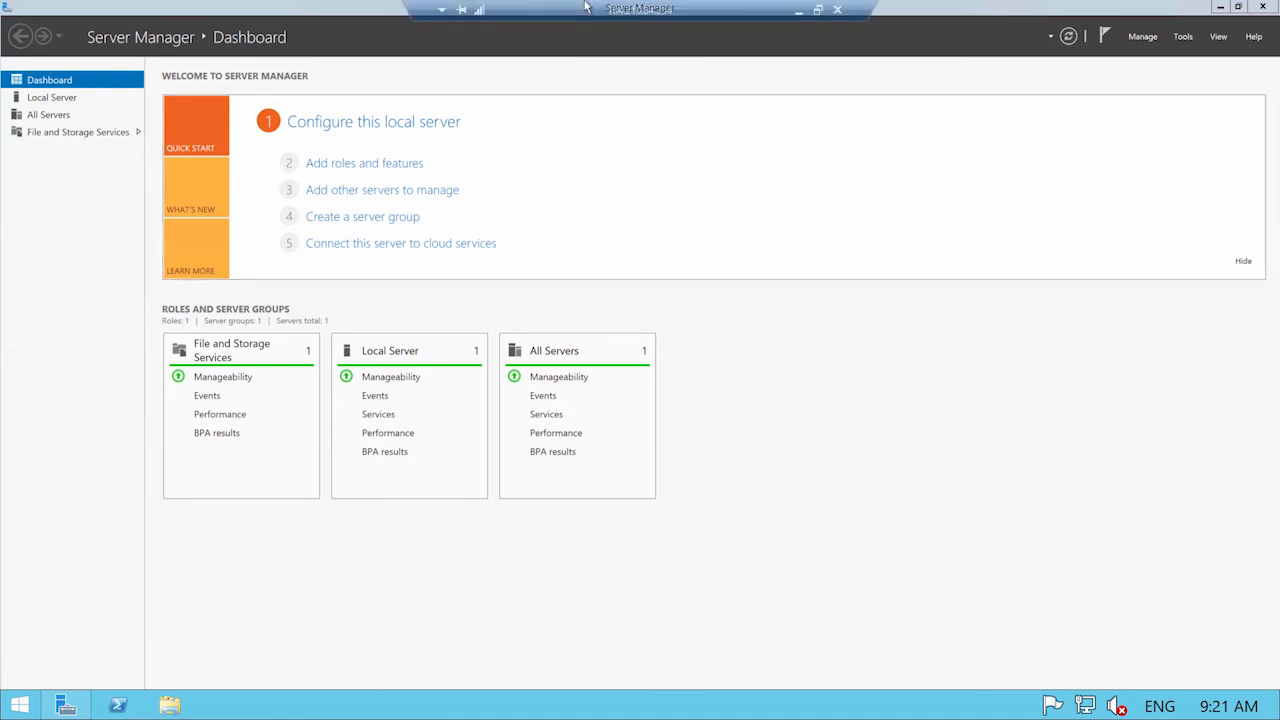
{"action": "left_click", "coordinate": [798, 11]}
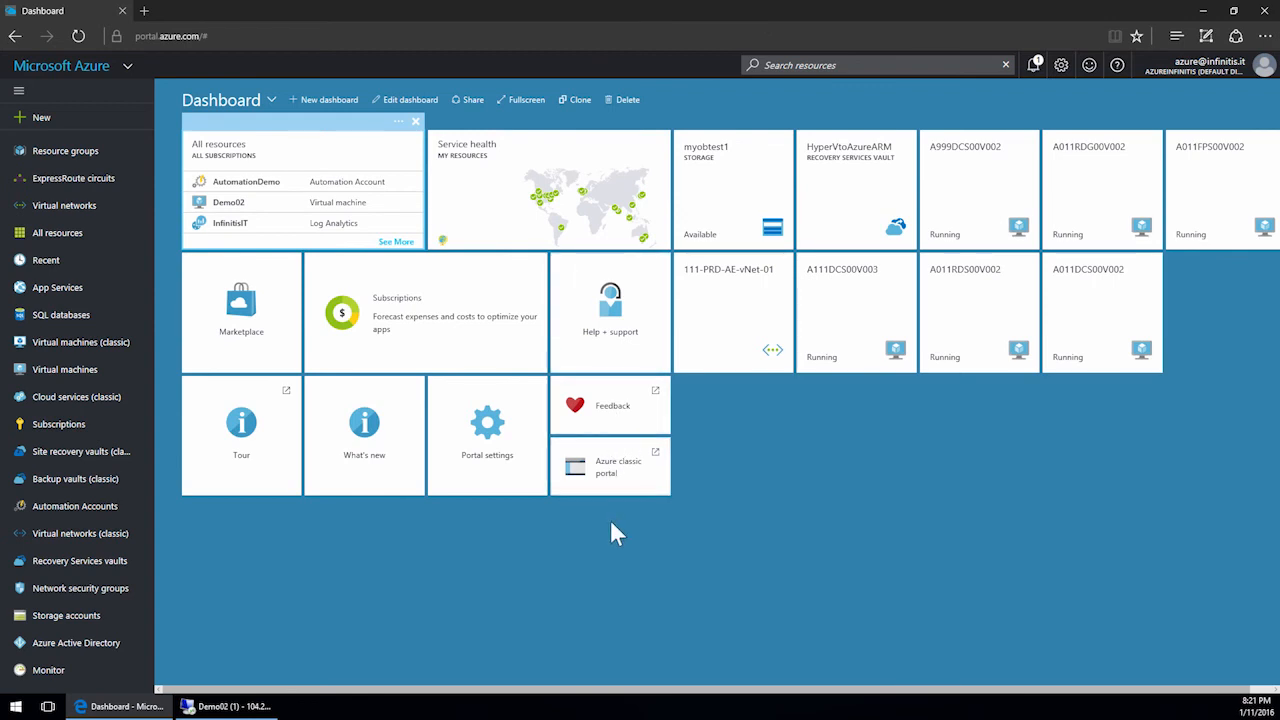
{"action": "left_click", "coordinate": [78, 510]}
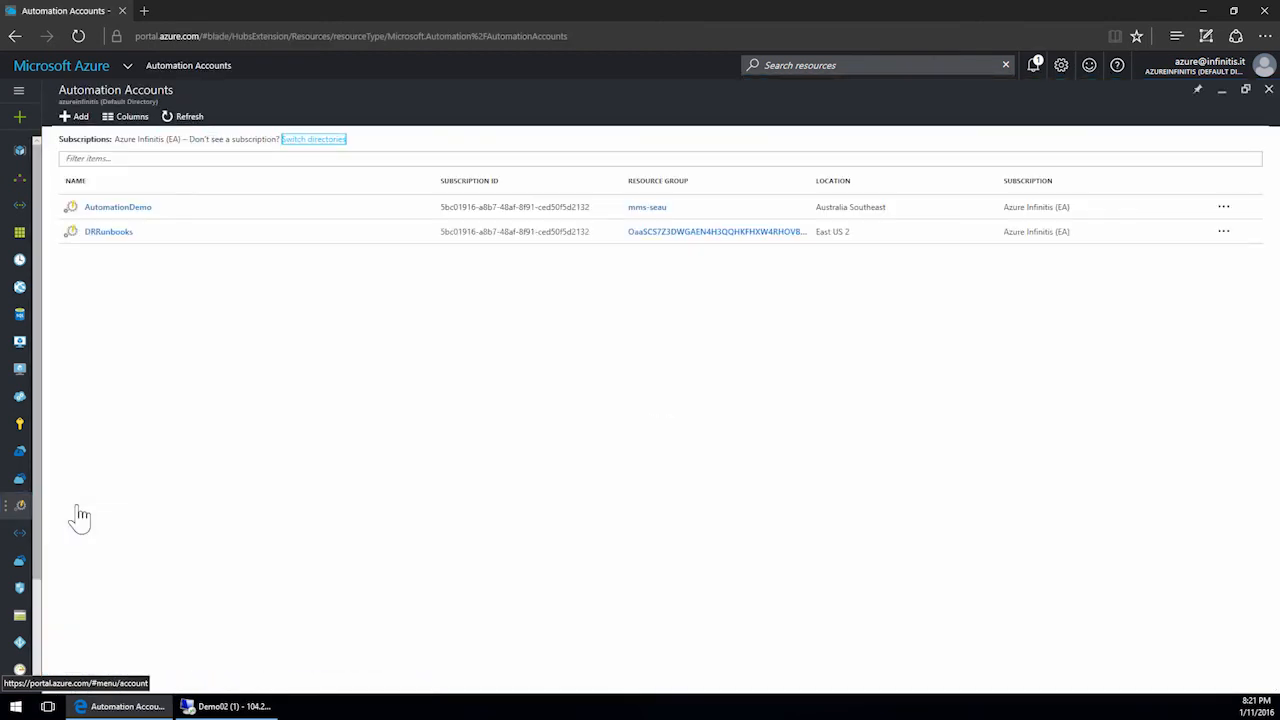
{"action": "left_click", "coordinate": [131, 214]}
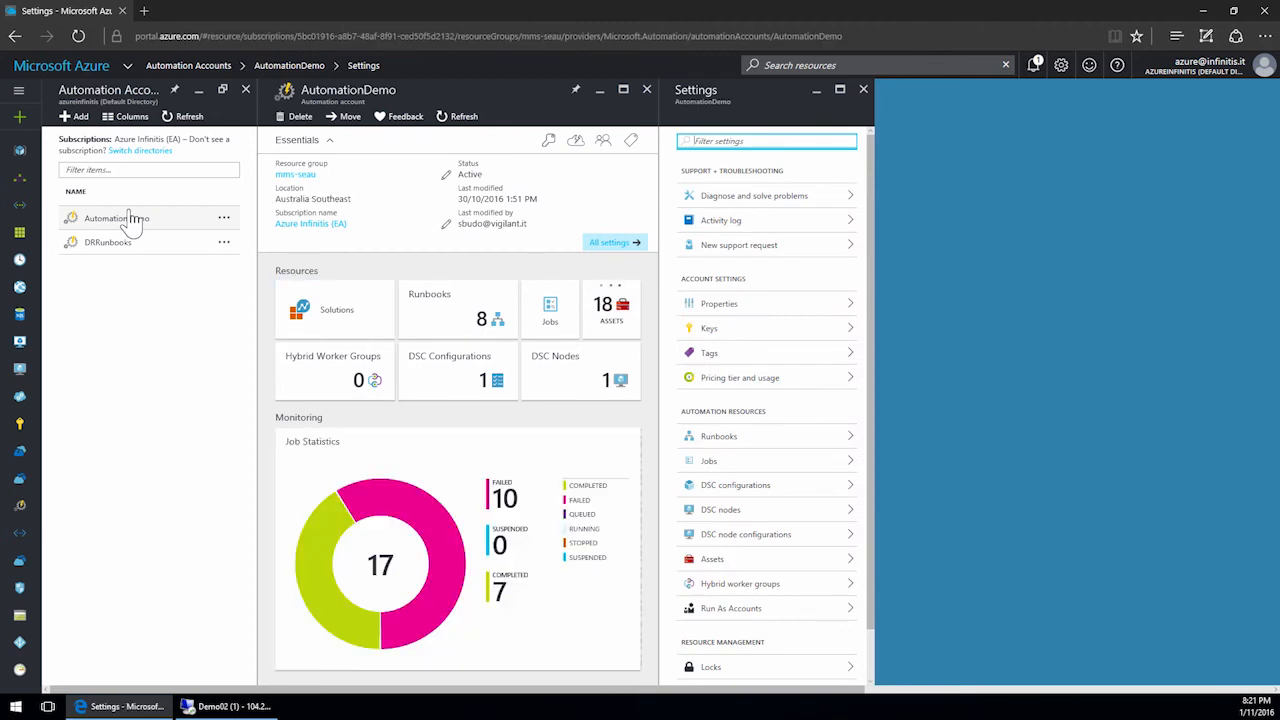
{"action": "left_click", "coordinate": [466, 386]}
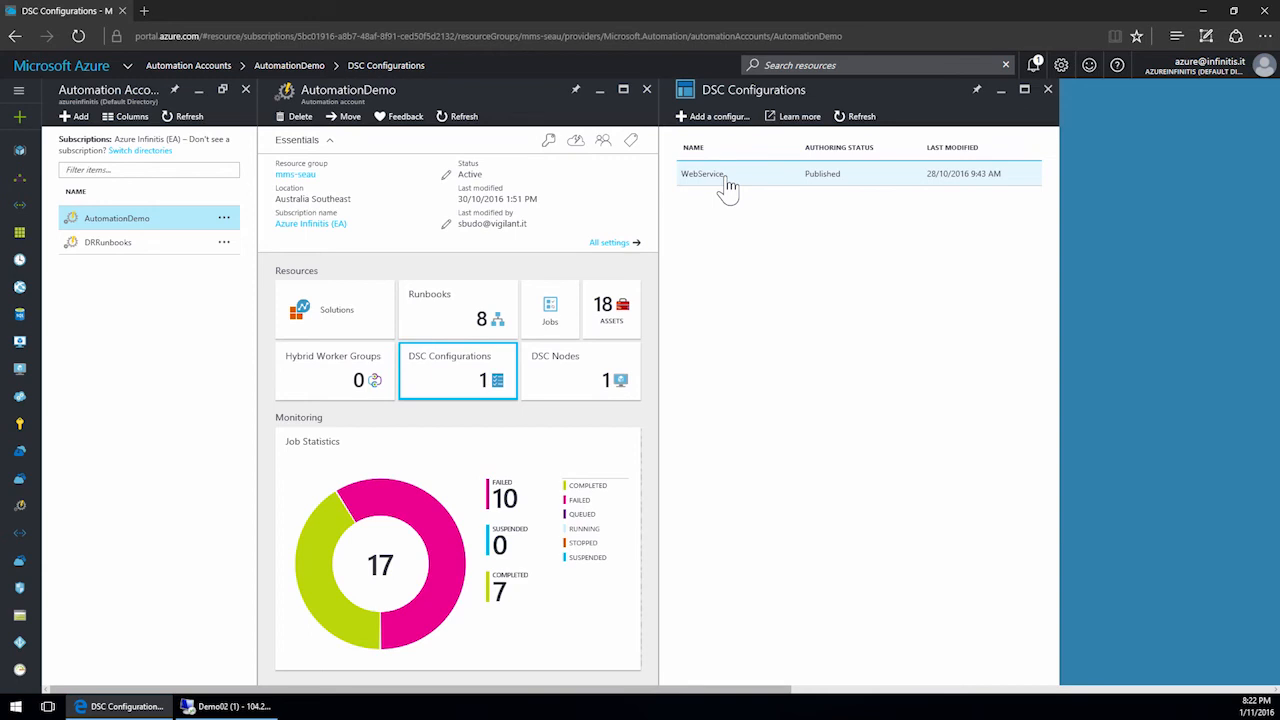
{"action": "left_click", "coordinate": [706, 120]}
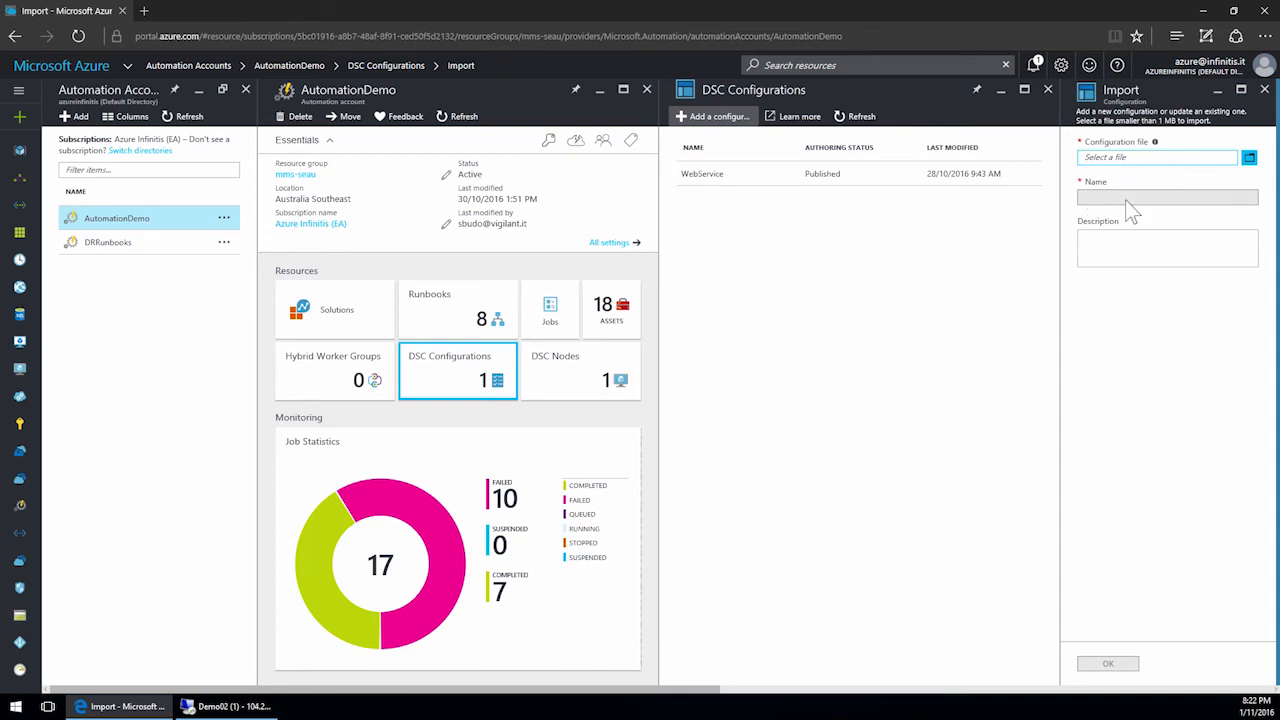
{"action": "left_click", "coordinate": [1264, 90]}
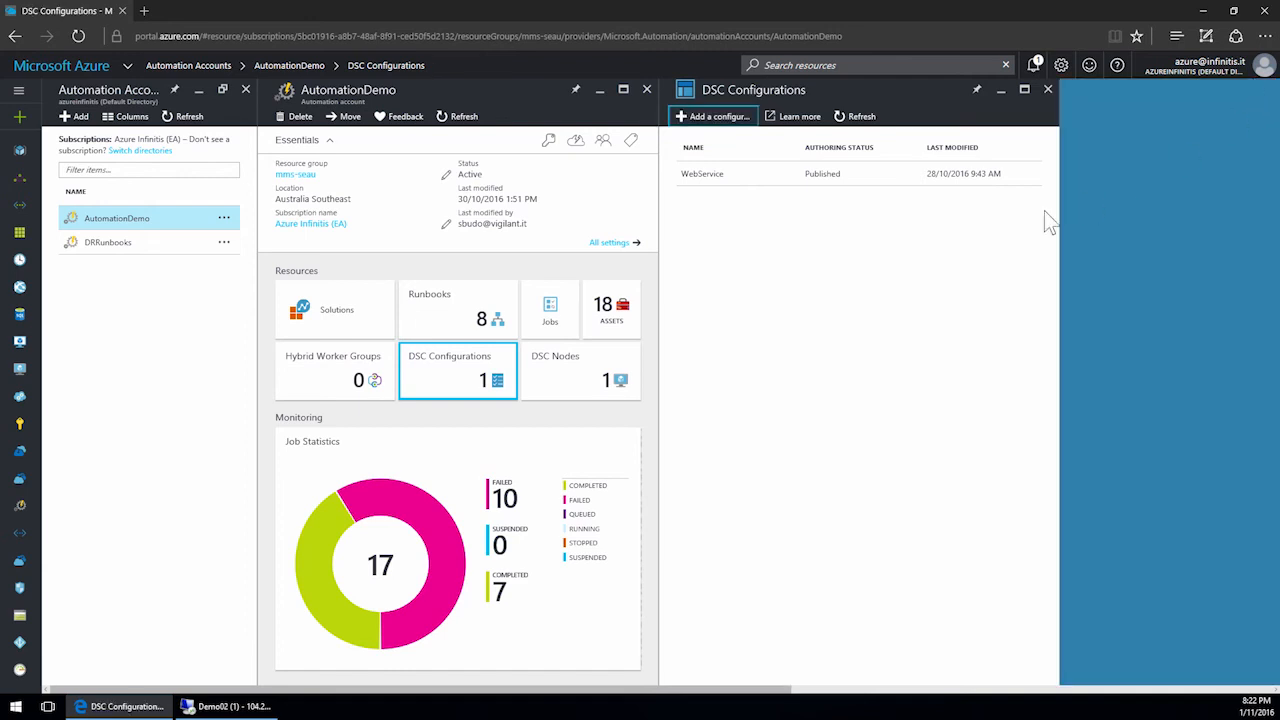
Open the WebService configuration and view its configuration source, highlighting the IIS role and ASP.NET 4.5 feature blocks.
{"action": "left_click", "coordinate": [711, 182]}
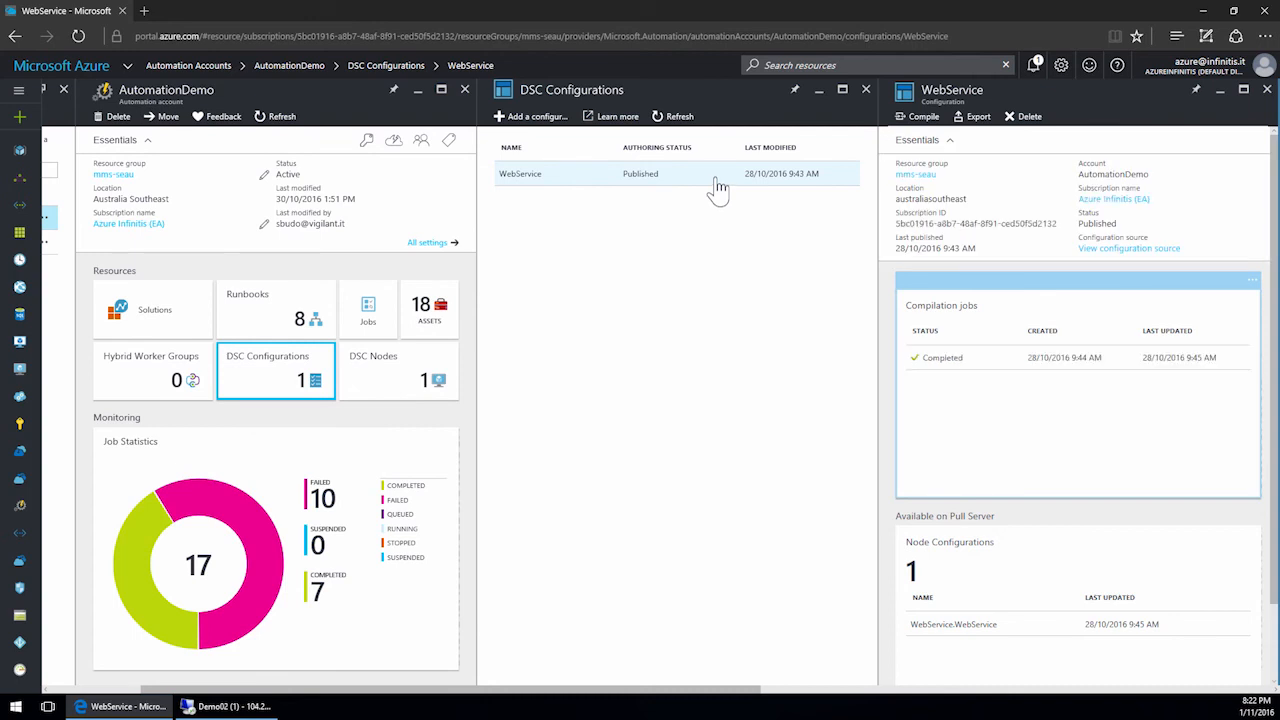
{"action": "left_click", "coordinate": [921, 120]}
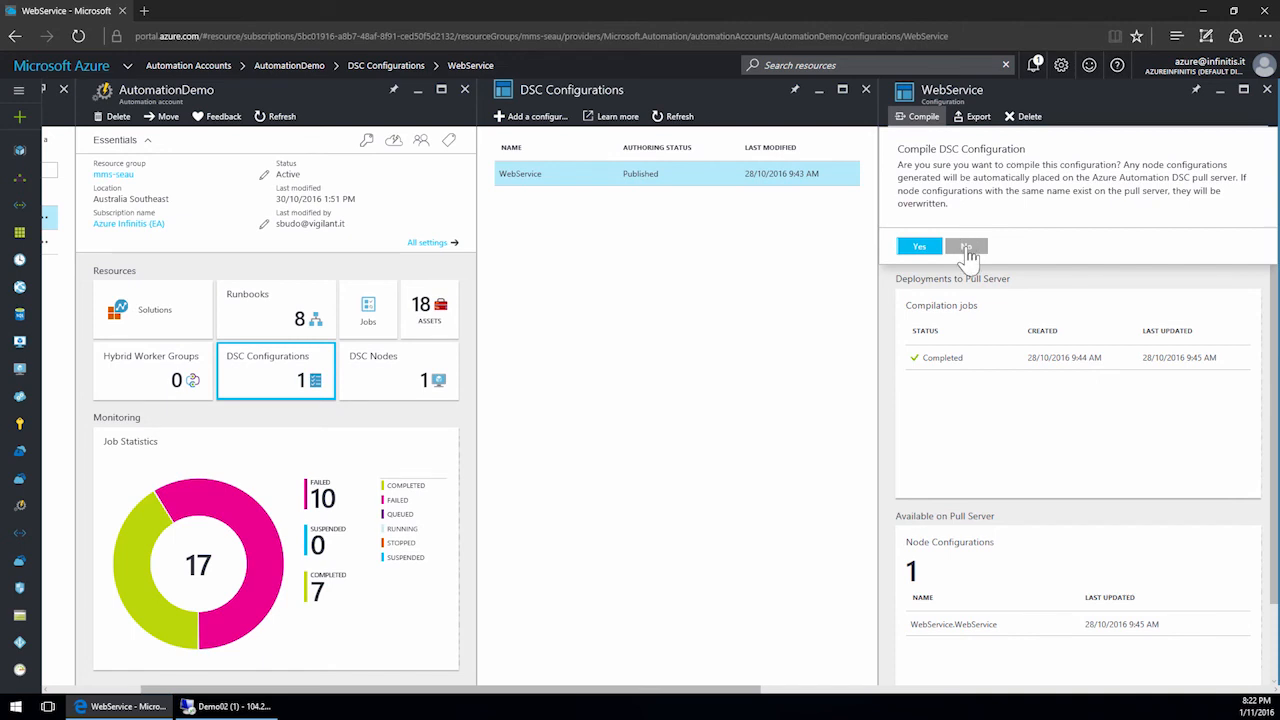
{"action": "left_click", "coordinate": [965, 246]}
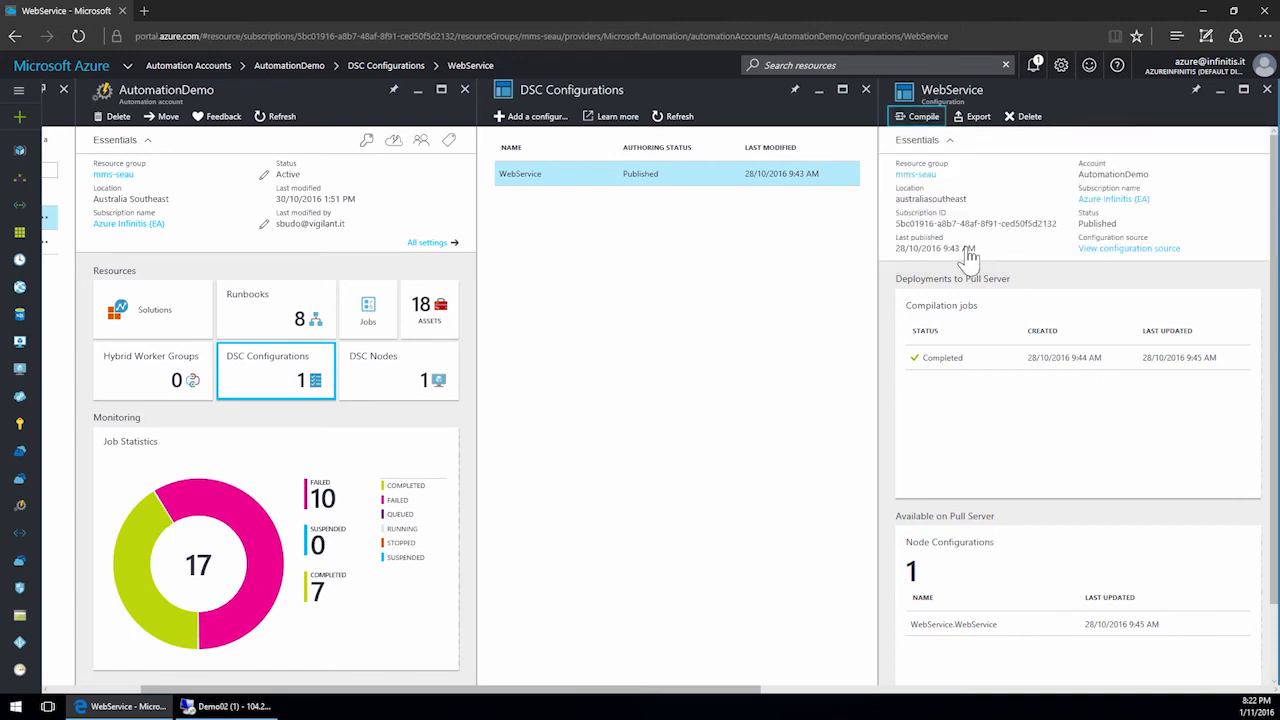
{"action": "left_click", "coordinate": [1112, 250]}
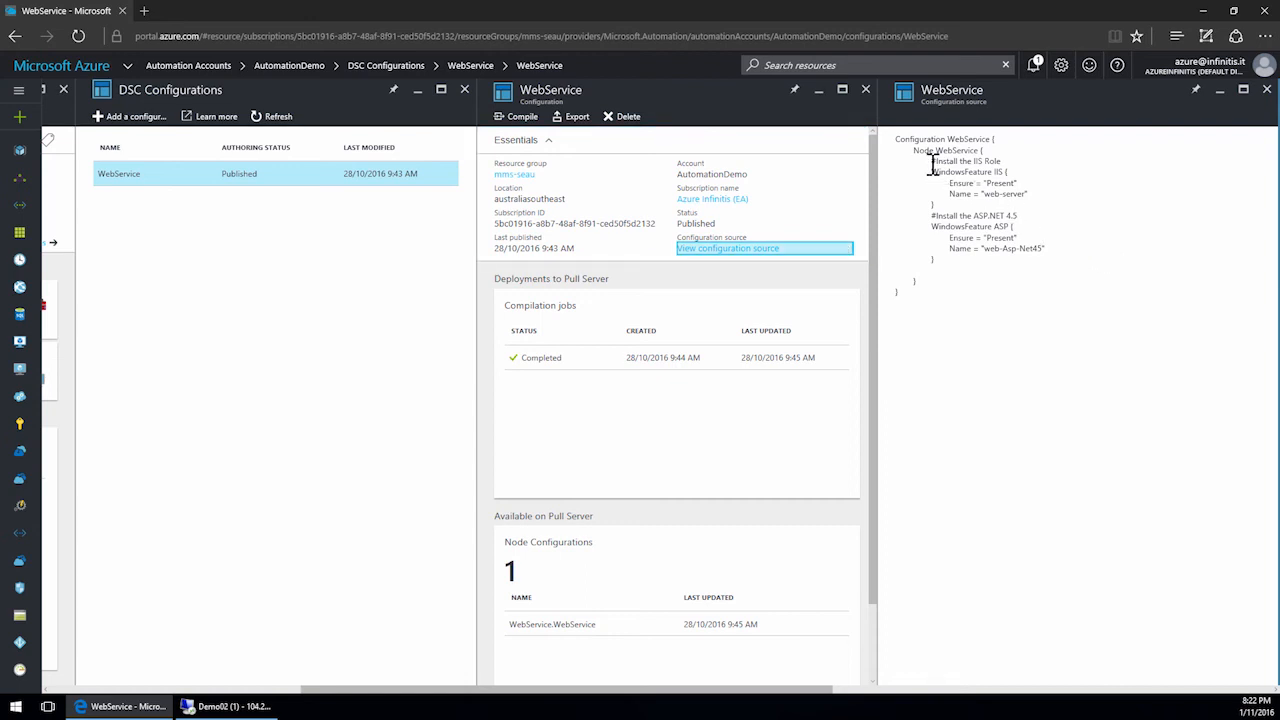
{"action": "left_click_drag", "start_coordinate": [931, 163], "coordinate": [1040, 196]}
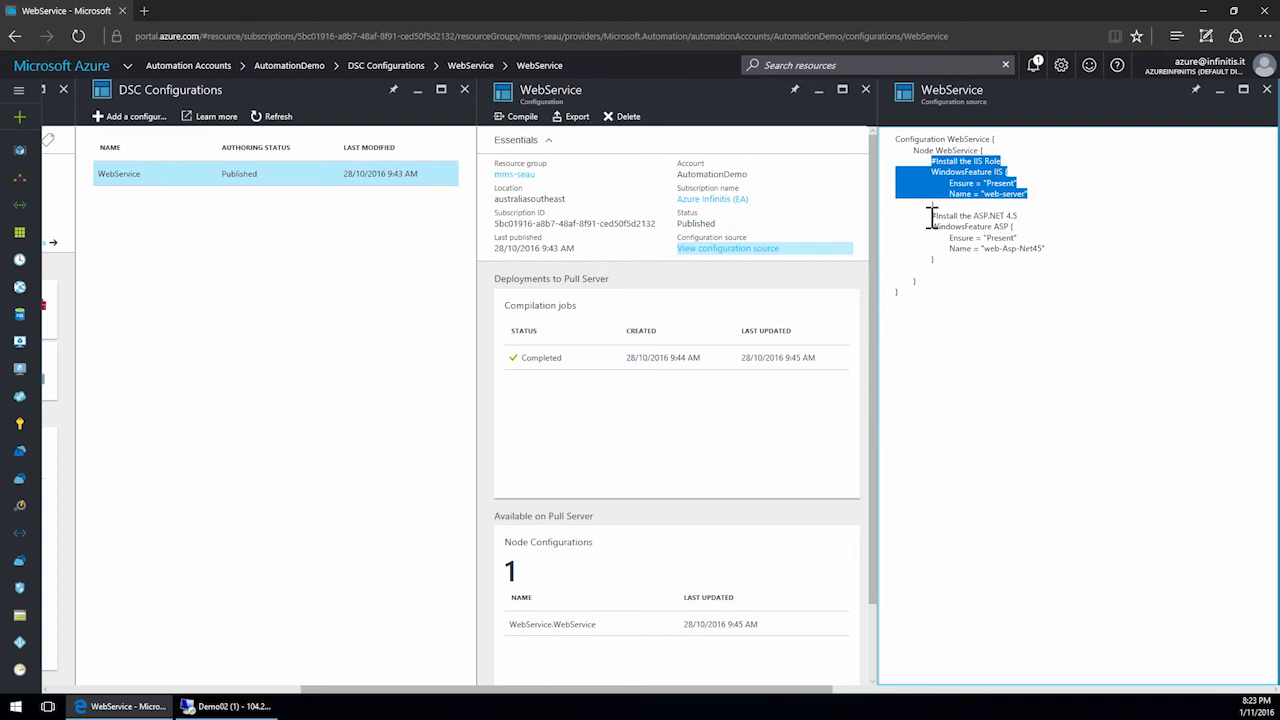
{"action": "left_click_drag", "start_coordinate": [931, 217], "coordinate": [1054, 249]}
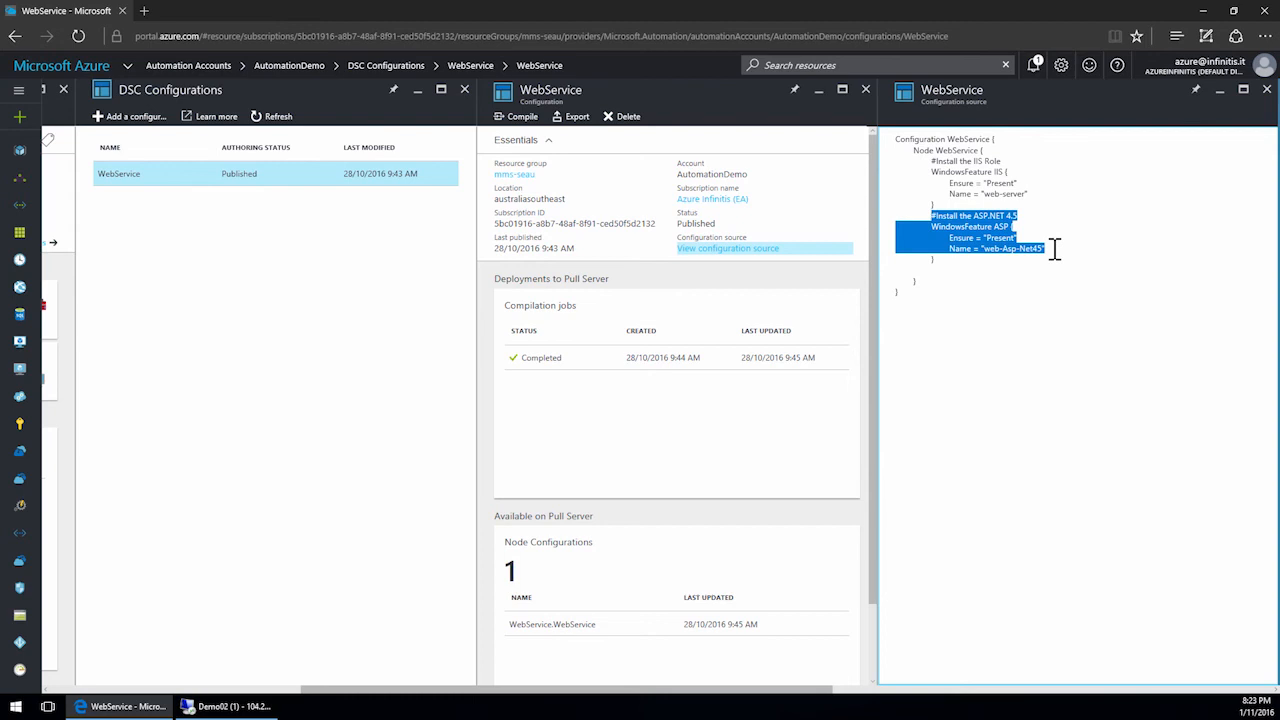
{"action": "left_click", "coordinate": [1265, 91]}
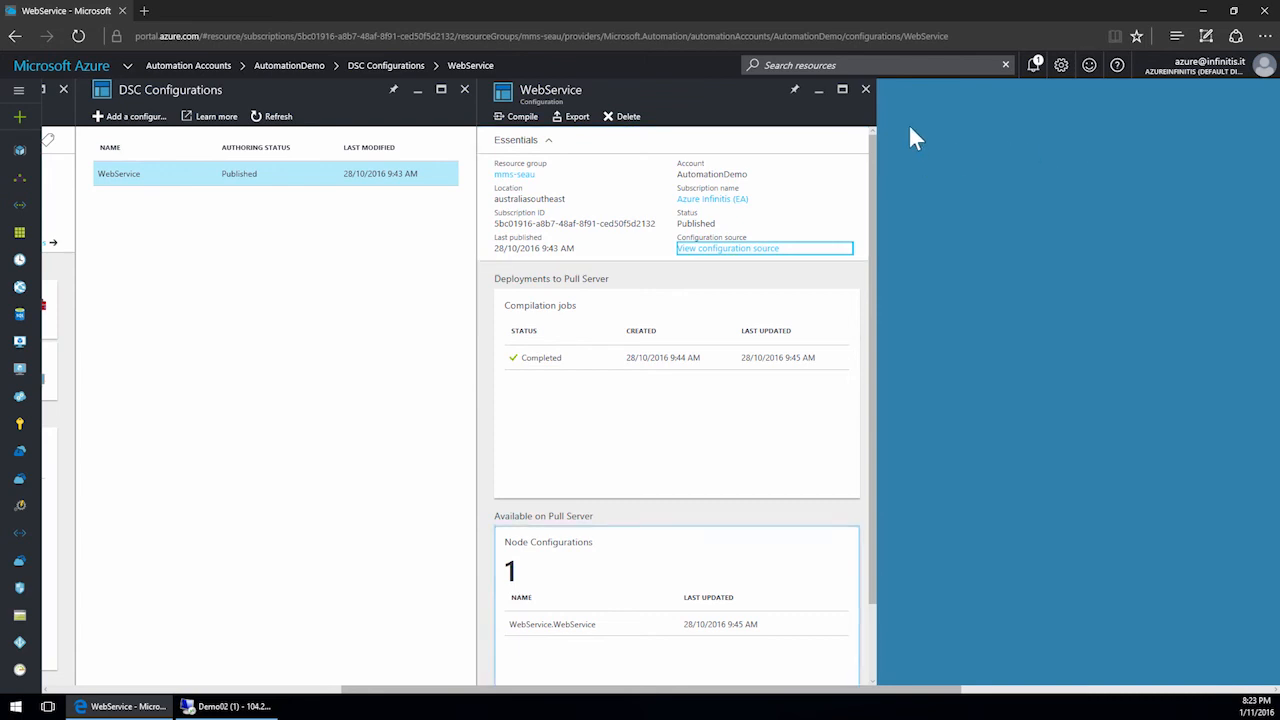
Close the configuration panes and open the DEMO01 node from the DSC nodes list to review its reports.
{"action": "left_click", "coordinate": [866, 90]}
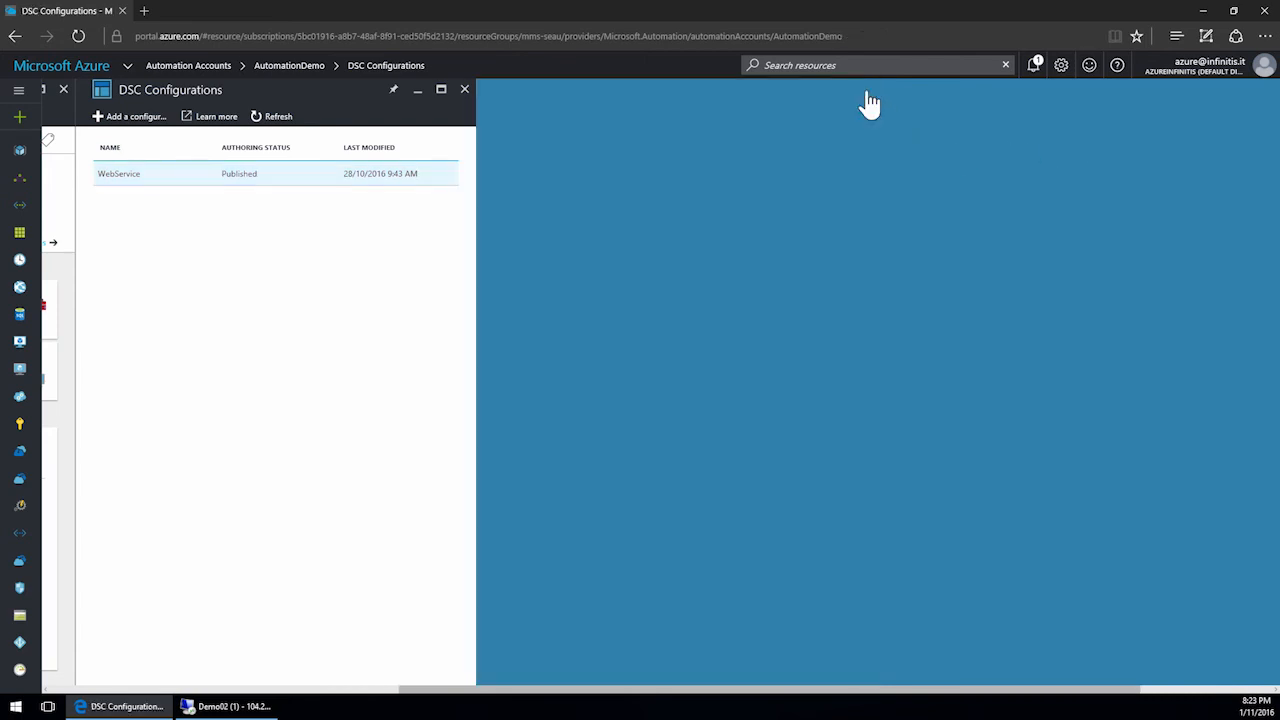
{"action": "left_click", "coordinate": [464, 92]}
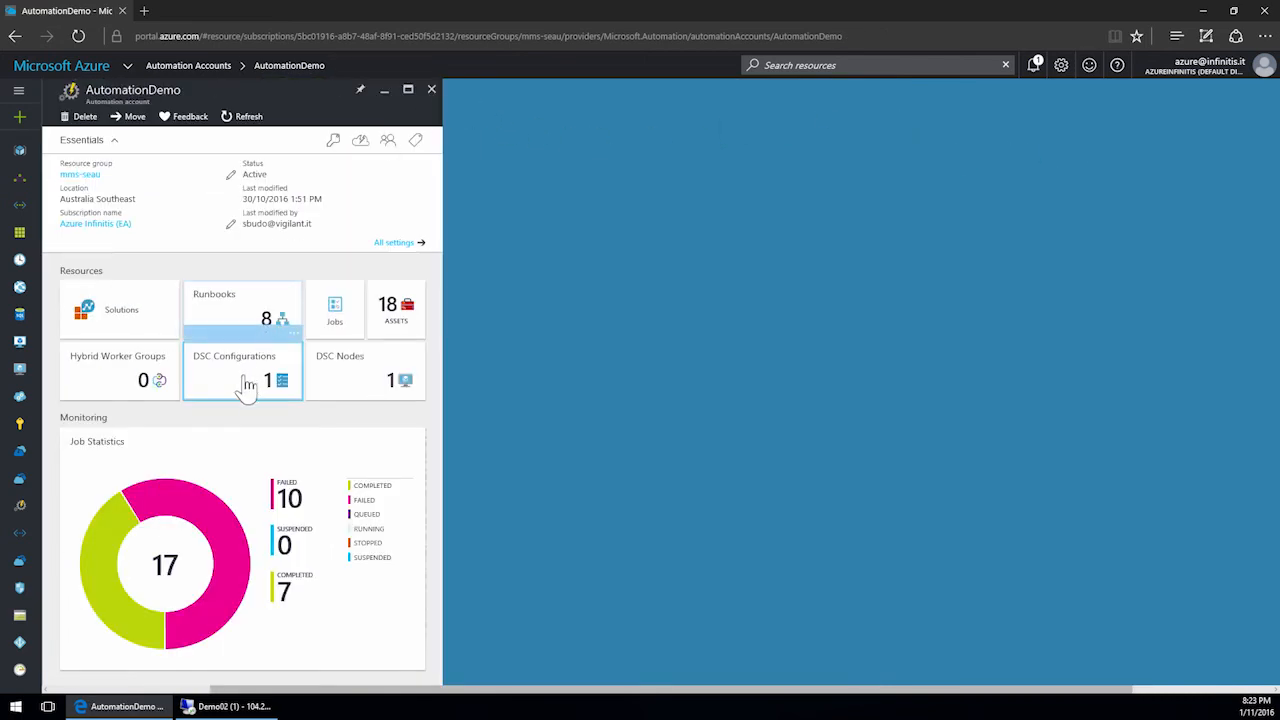
{"action": "left_click", "coordinate": [373, 386]}
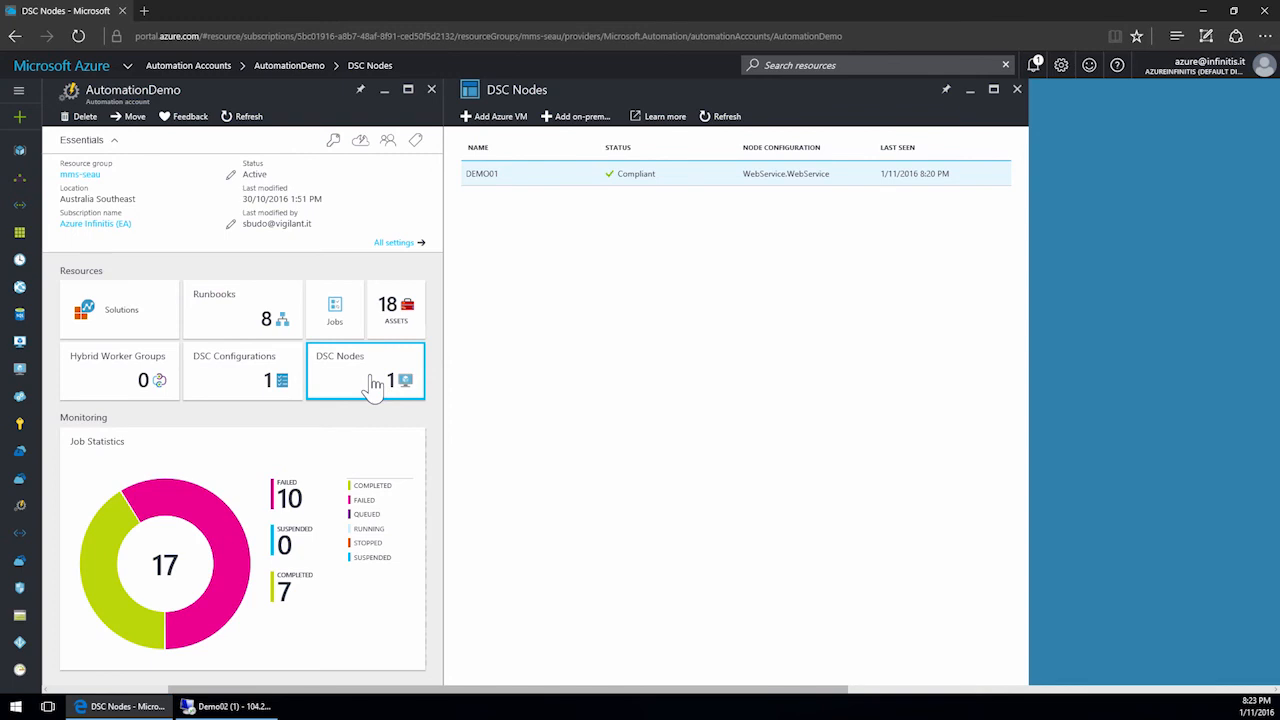
{"action": "left_click", "coordinate": [525, 187]}
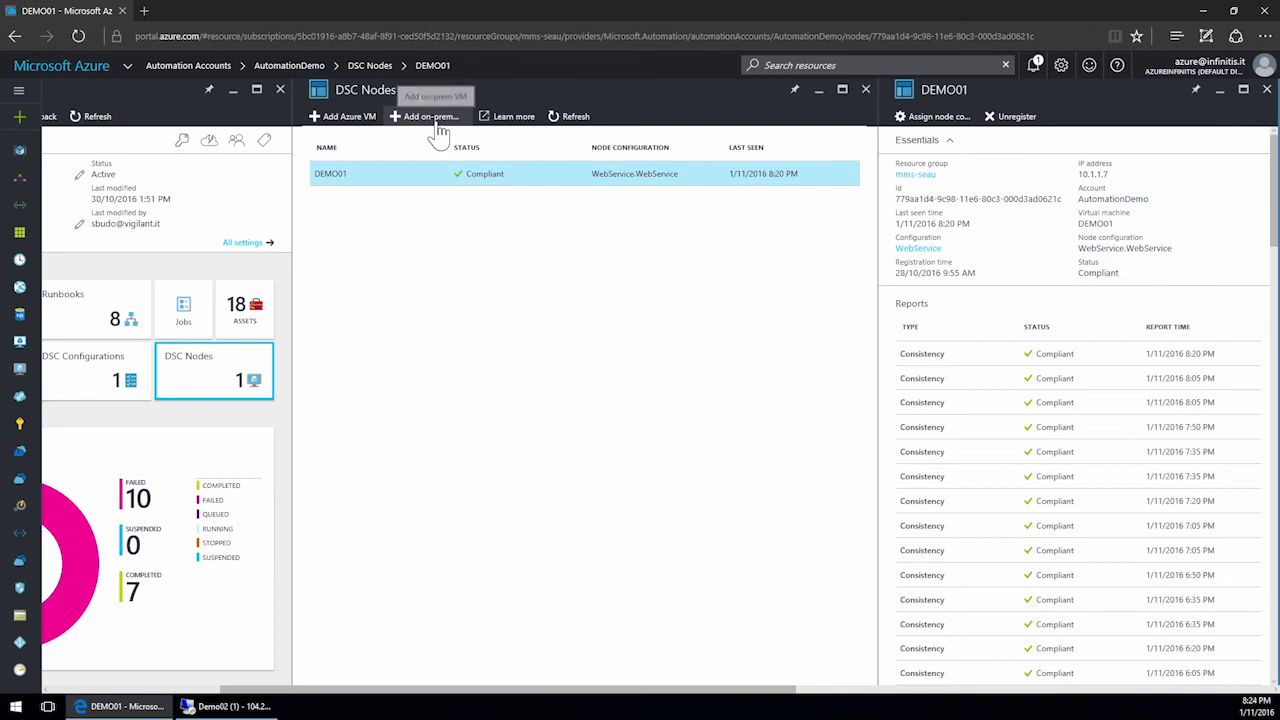
Start adding an Azure VM as a DSC node and select the Demo02 virtual machine to onboard.
{"action": "left_click", "coordinate": [350, 118]}
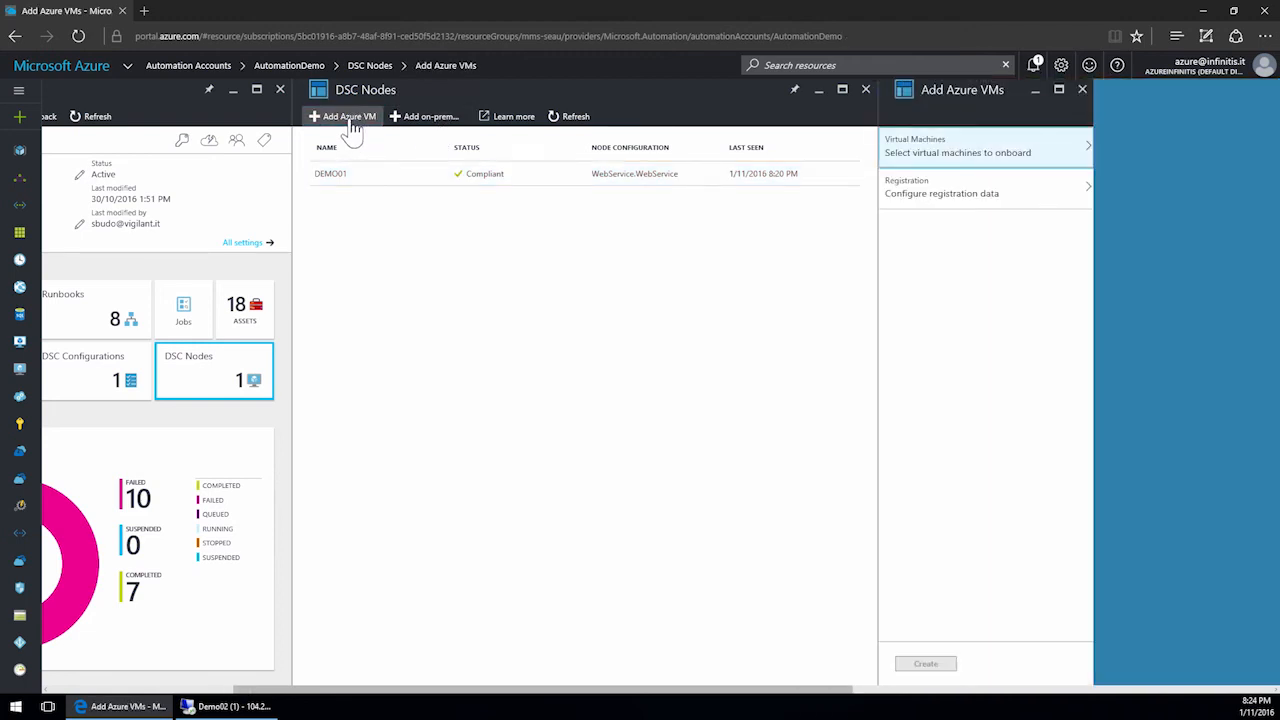
{"action": "left_click", "coordinate": [1013, 160]}
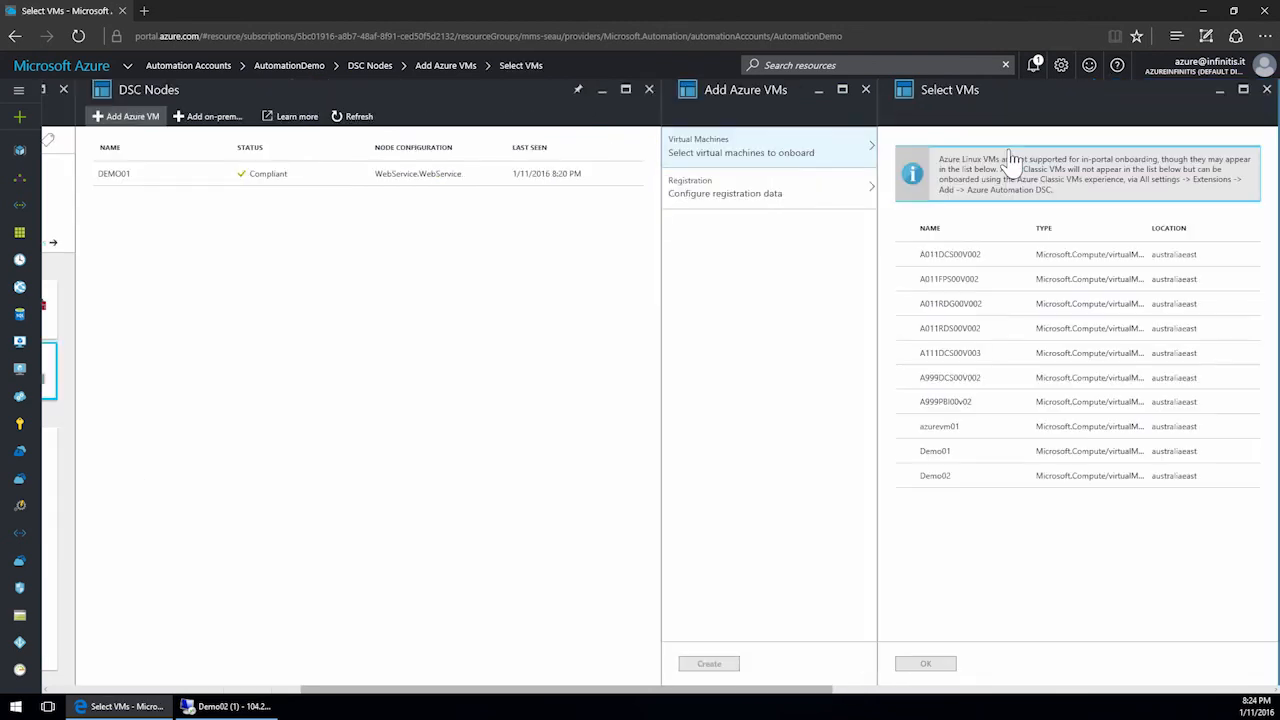
{"action": "left_click", "coordinate": [907, 478]}
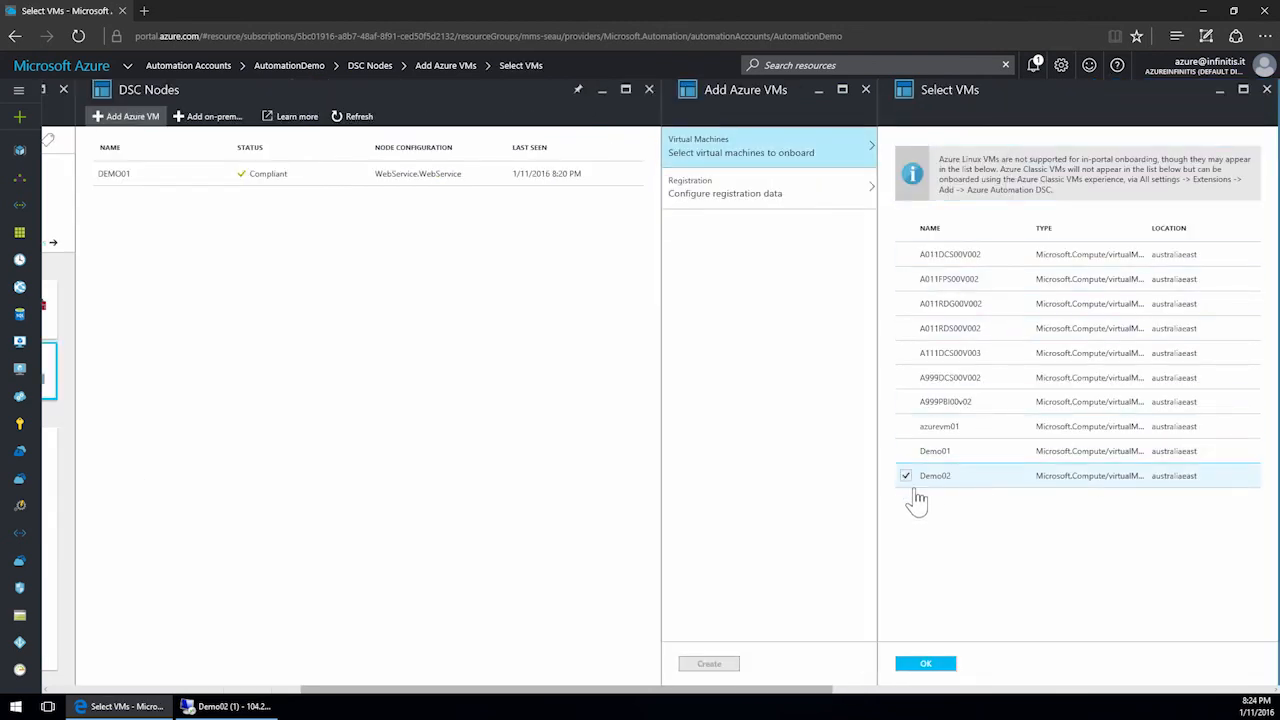
{"action": "left_click", "coordinate": [926, 665]}
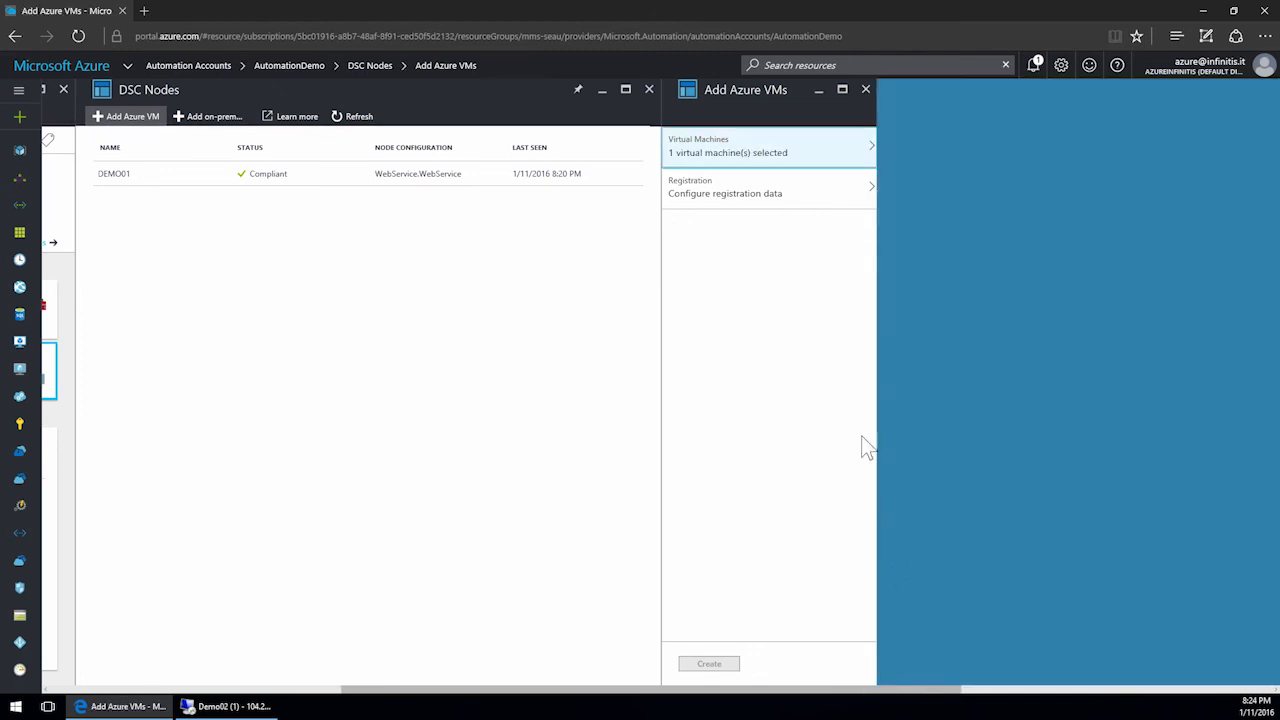
Register it with node configuration WebService.WebService, mode ApplyAndAutoCorrect, module override and reboot if needed enabled, and create it.
{"action": "left_click", "coordinate": [775, 195]}
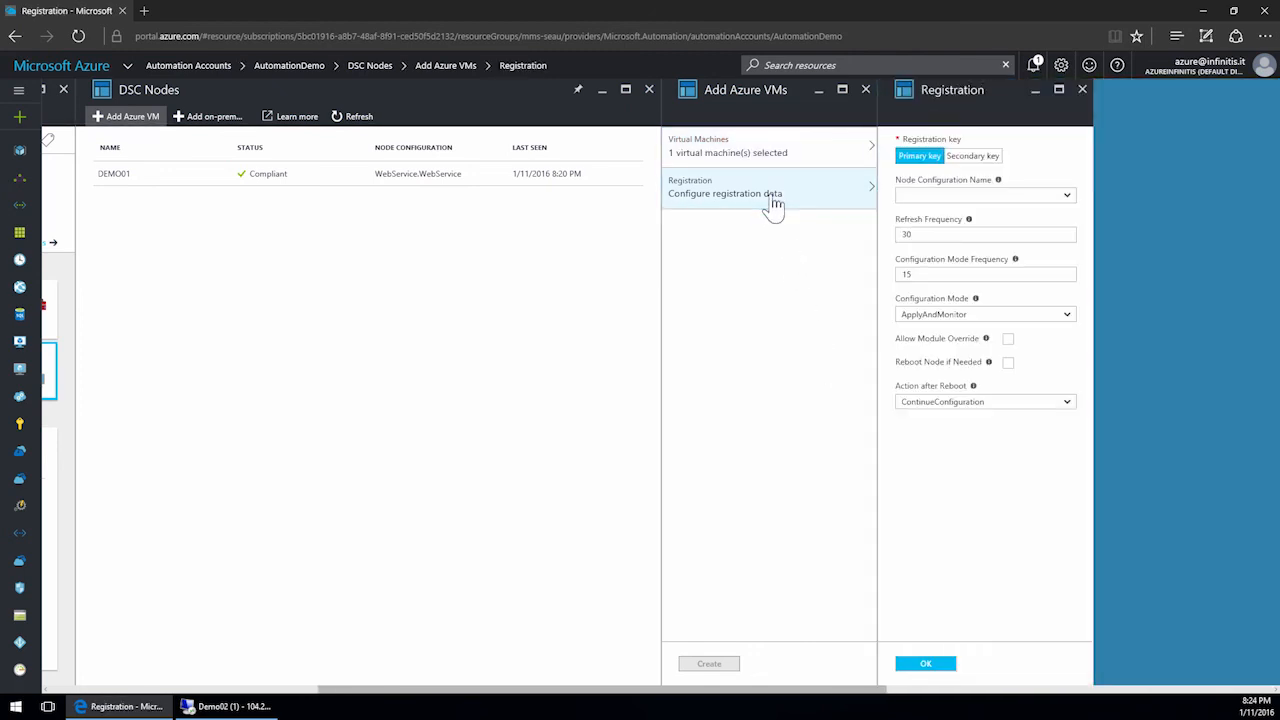
{"action": "left_click", "coordinate": [1068, 198]}
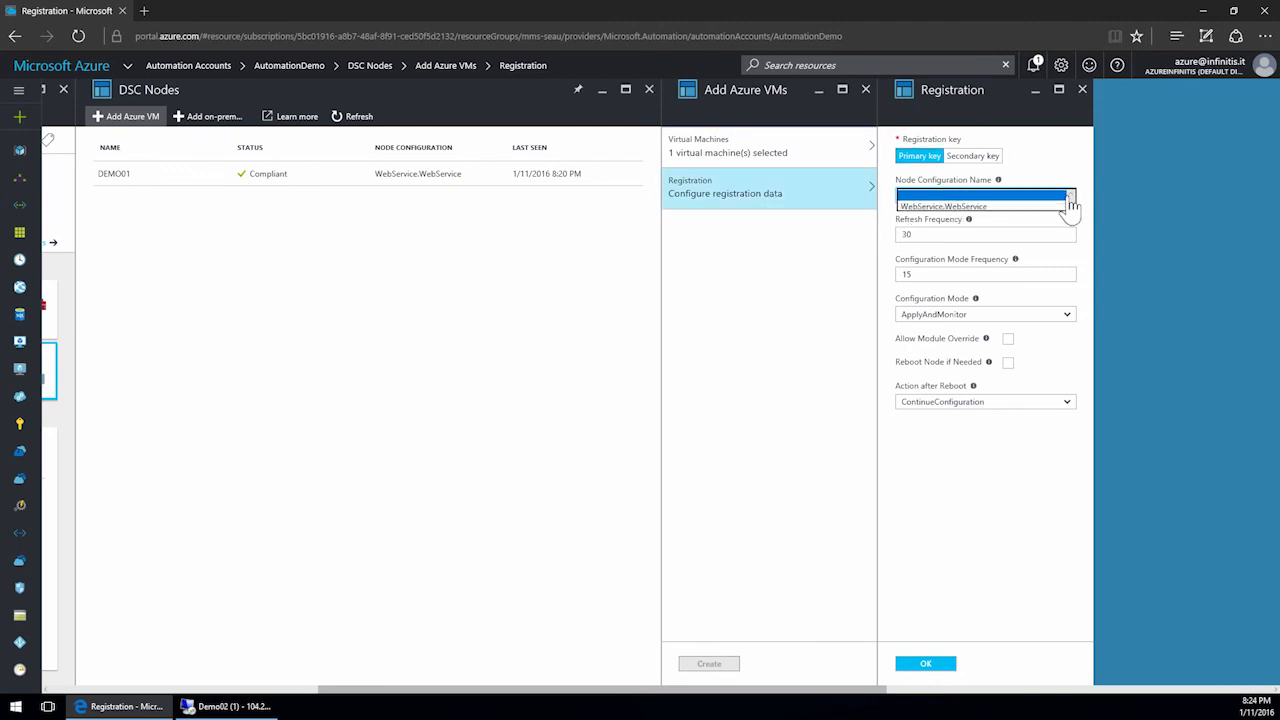
{"action": "left_click", "coordinate": [980, 210]}
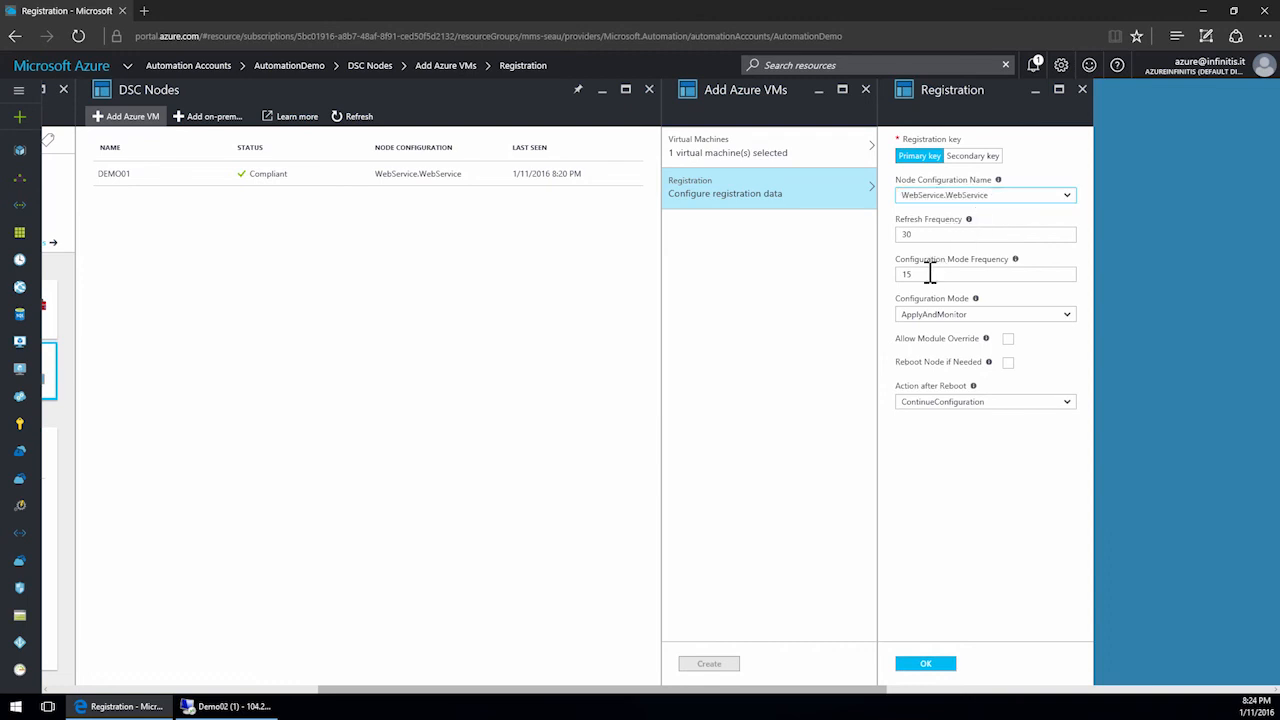
{"action": "left_click", "coordinate": [988, 318]}
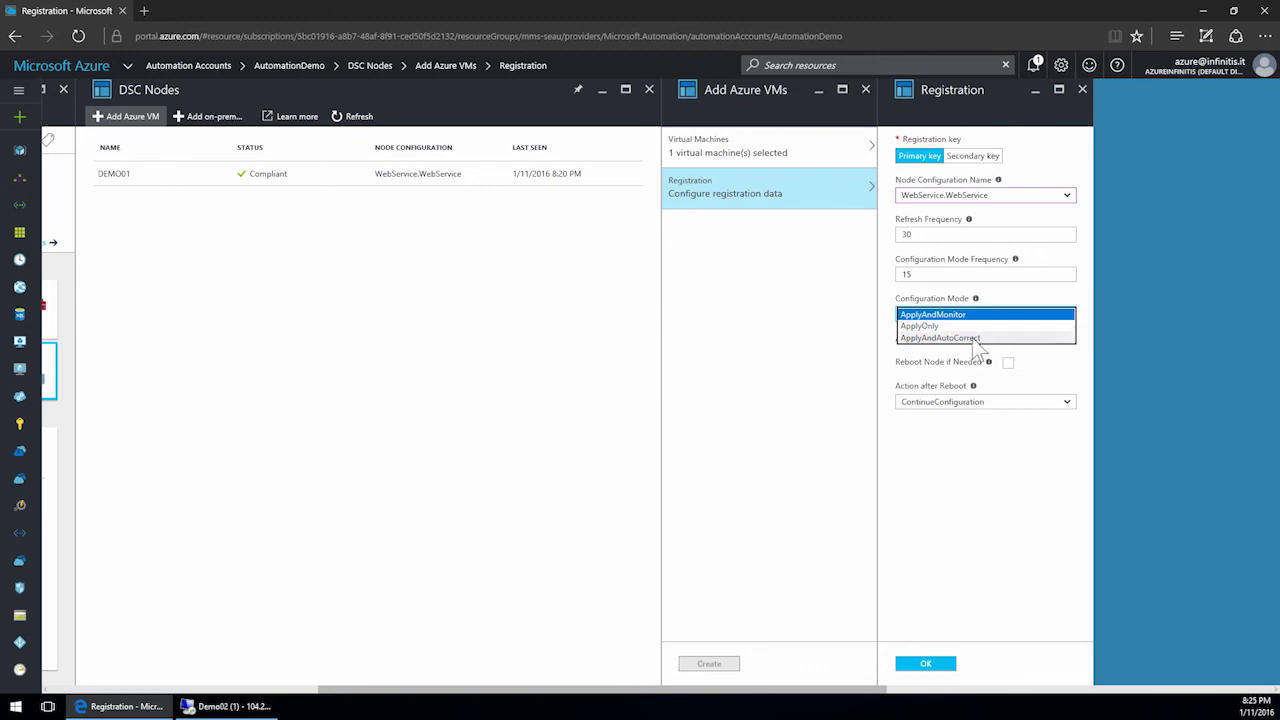
{"action": "left_click", "coordinate": [940, 339]}
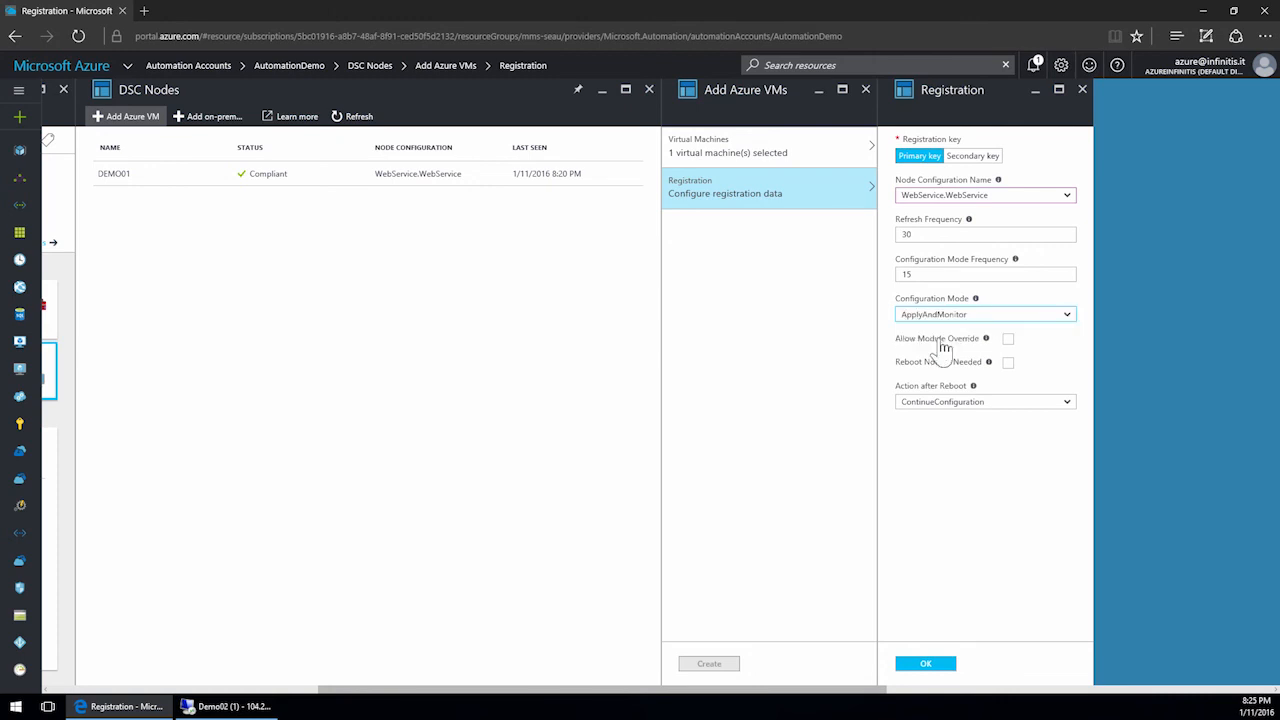
{"action": "left_click", "coordinate": [1008, 341]}
{"action": "left_click", "coordinate": [1008, 364]}
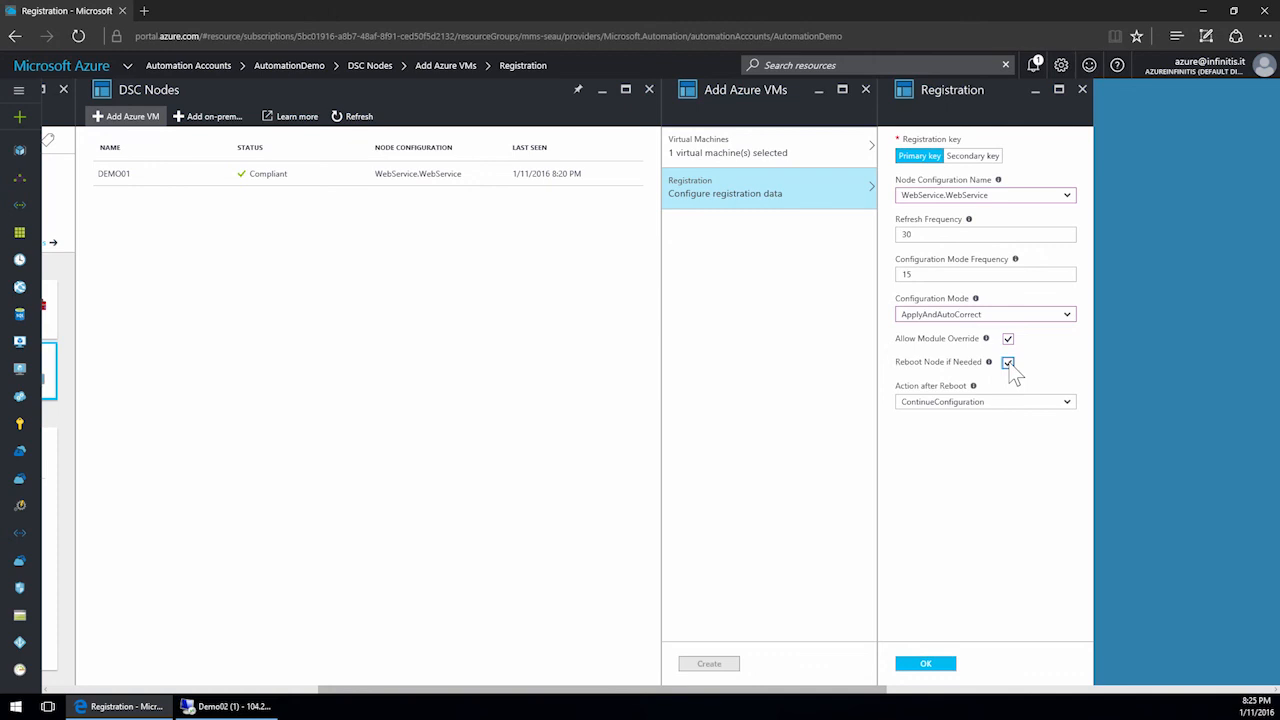
{"action": "left_click", "coordinate": [1066, 402]}
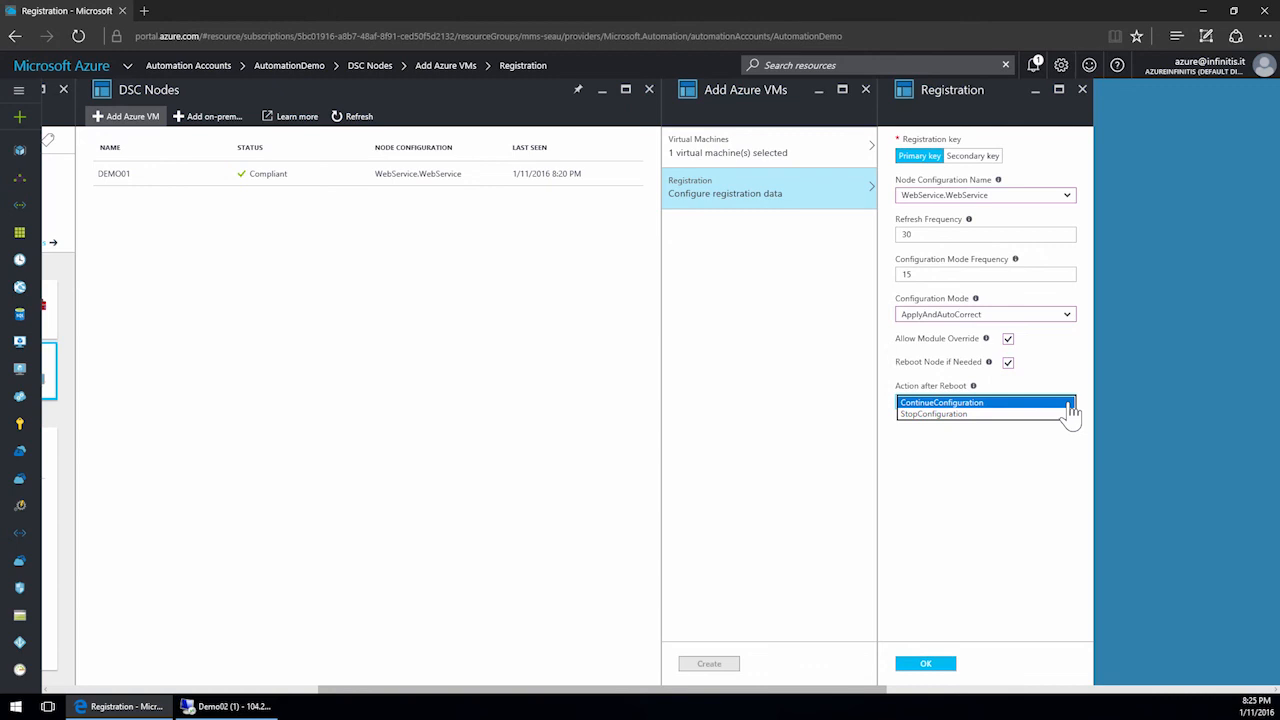
{"action": "left_click", "coordinate": [928, 666]}
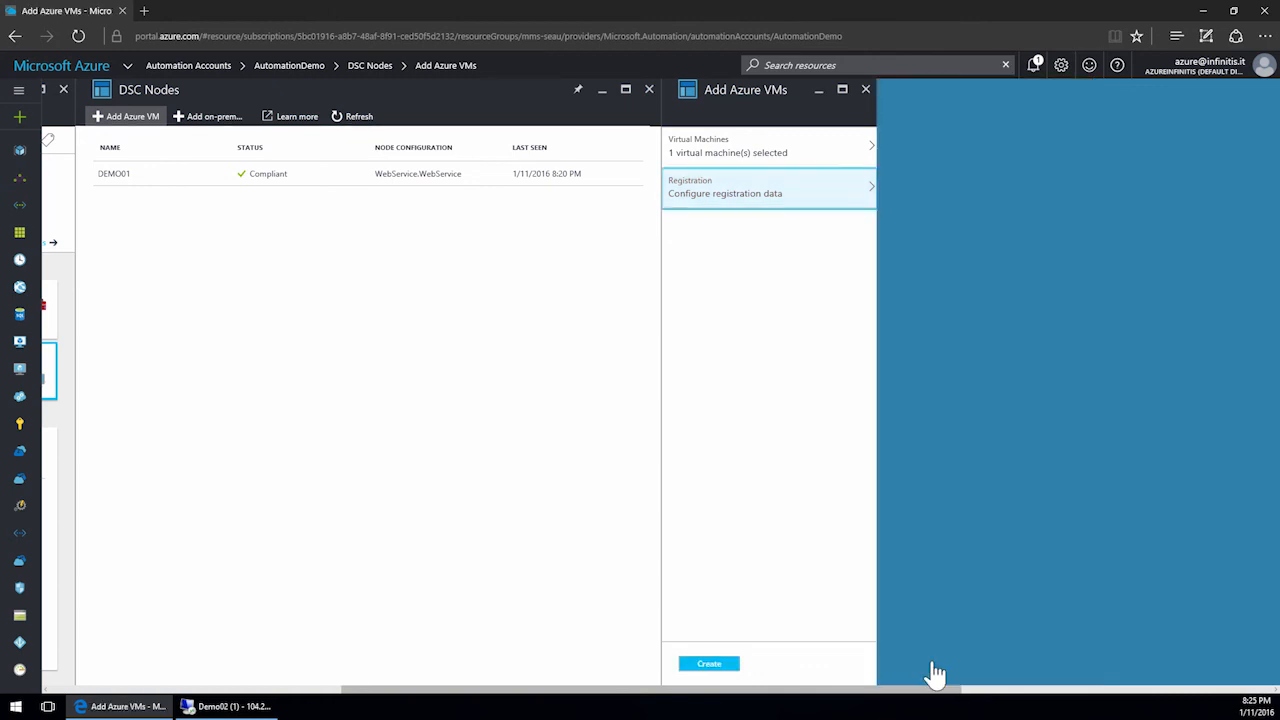
{"action": "left_click", "coordinate": [712, 667]}
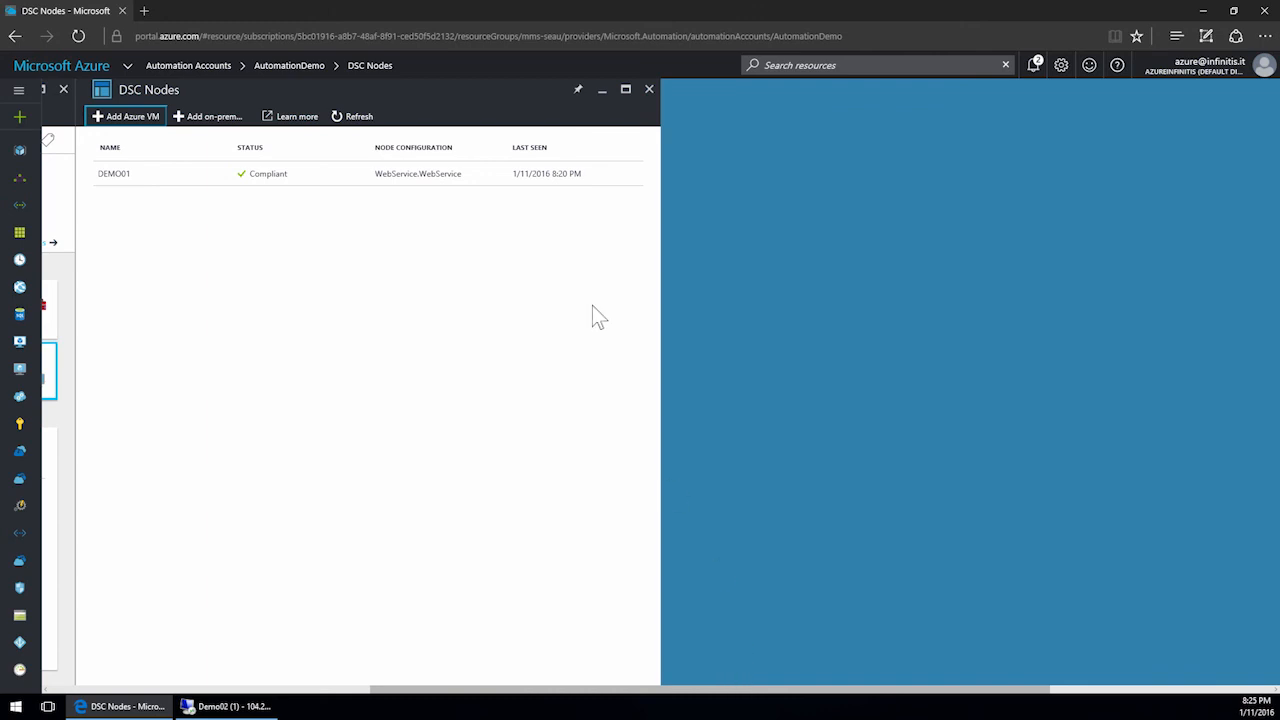
{"action": "left_click", "coordinate": [650, 91]}
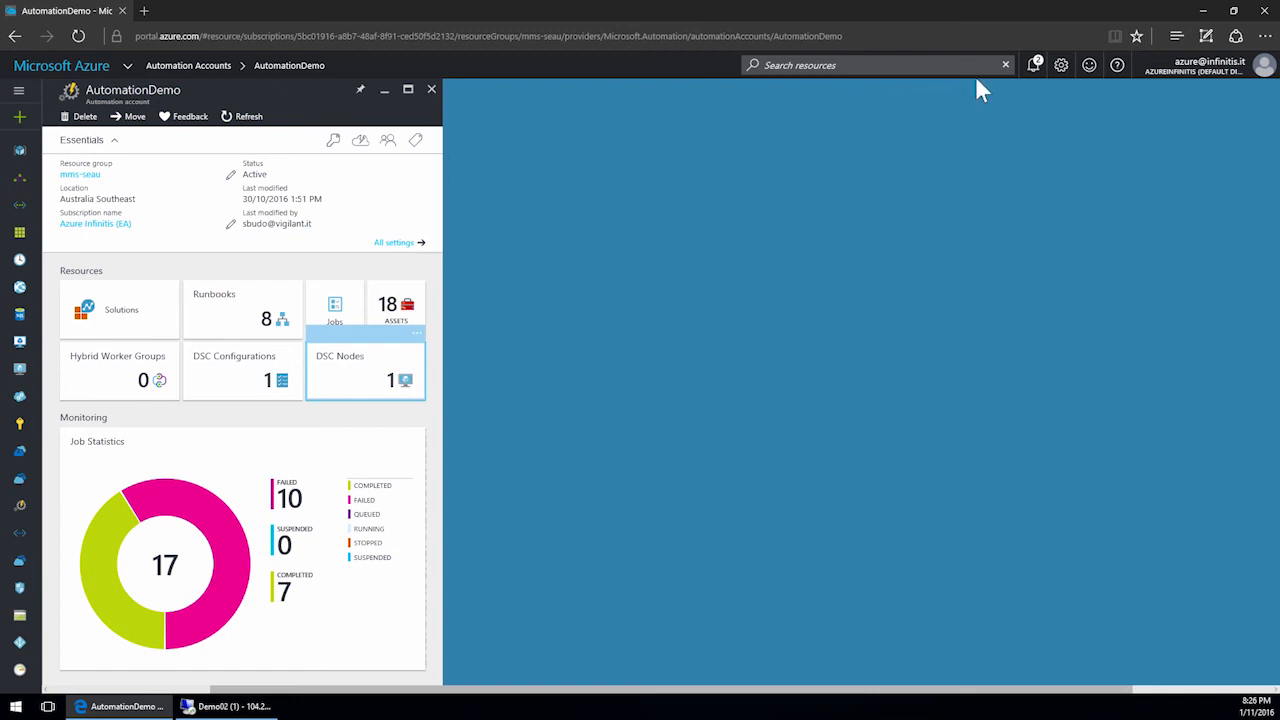
Open the DEMO02 node's details in the DSC nodes list, then switch to the Demo02 remote desktop session.
{"action": "left_click", "coordinate": [1034, 66]}
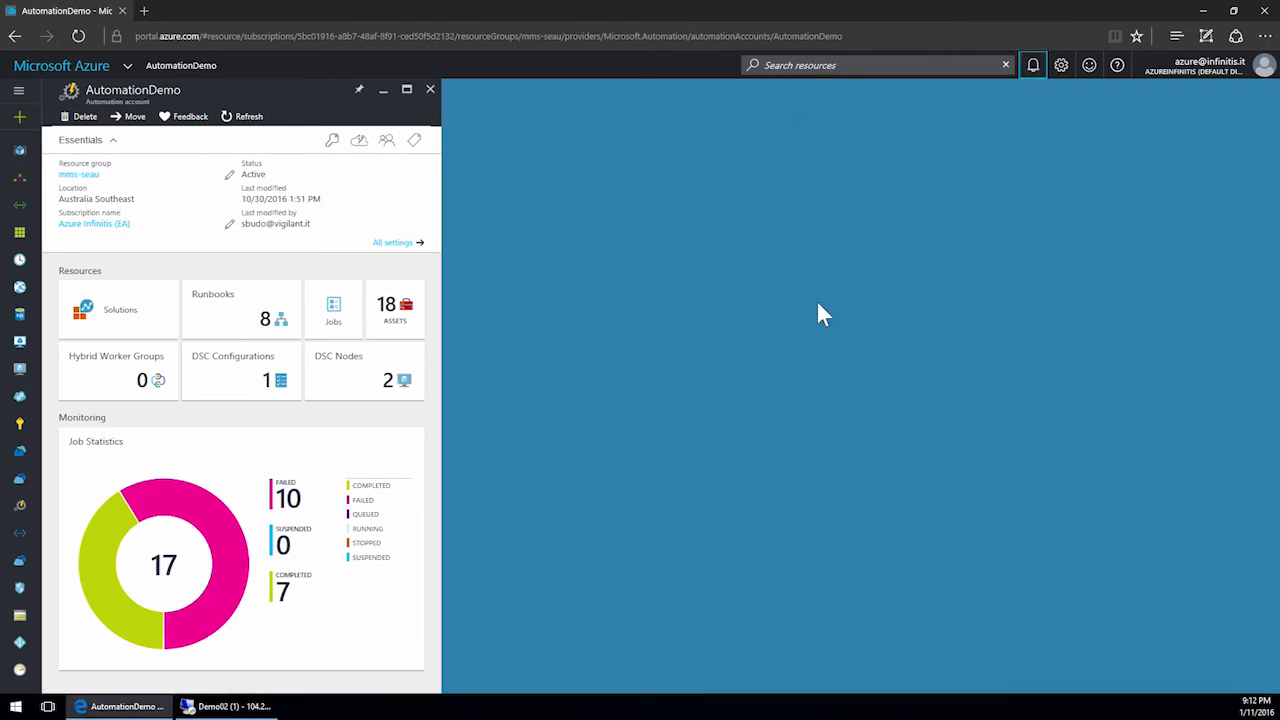
{"action": "left_click", "coordinate": [387, 394]}
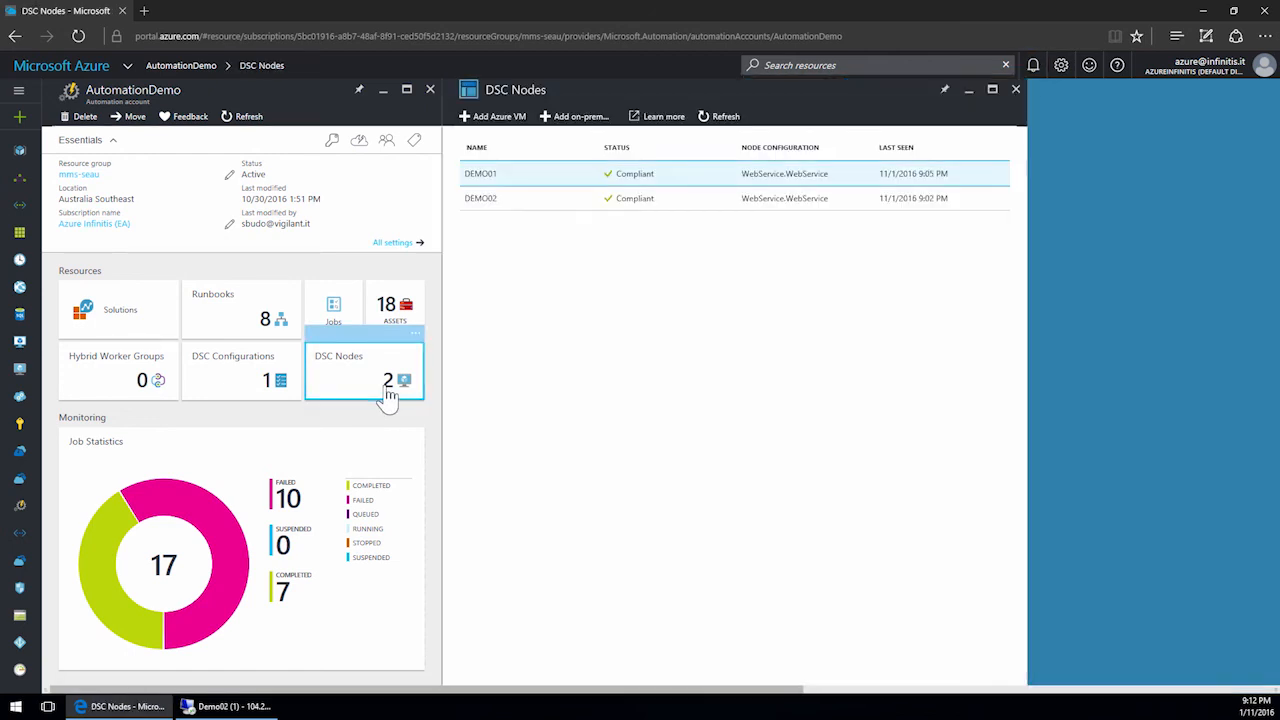
{"action": "left_click", "coordinate": [585, 205]}
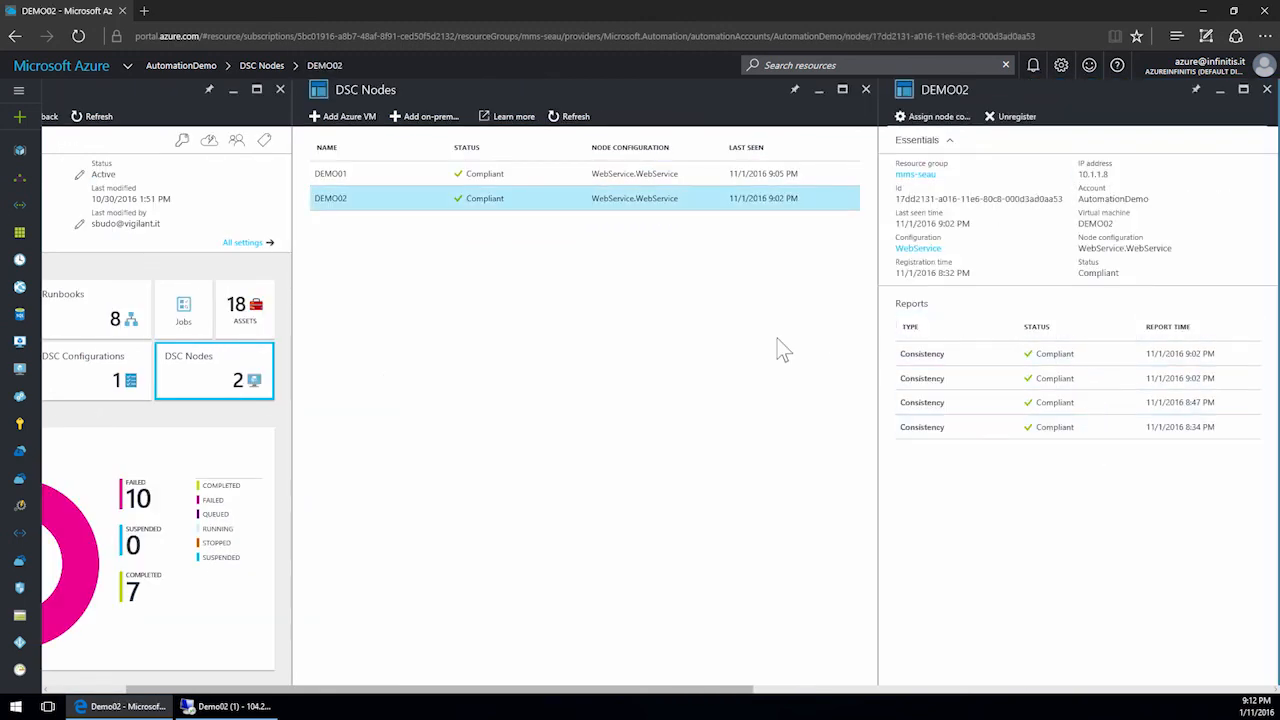
{"action": "left_click", "coordinate": [257, 708]}
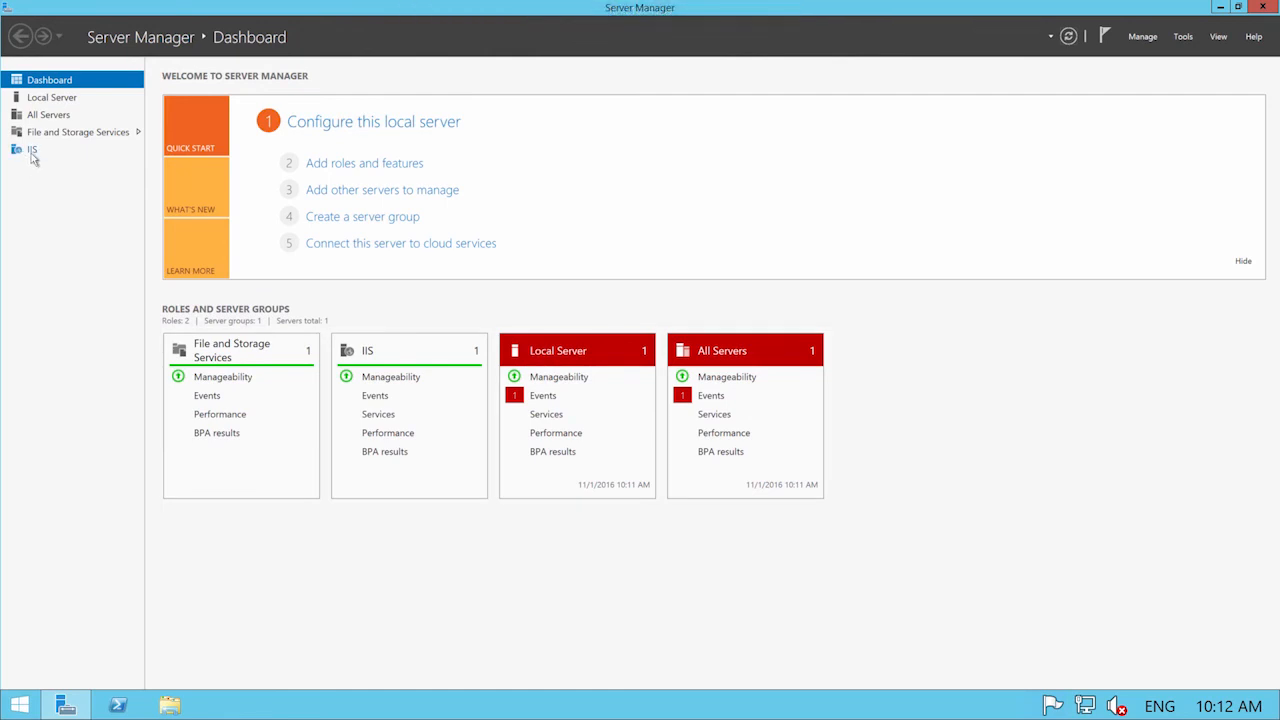
Open the IIS server group in Server Manager, then return to the dashboard.
{"action": "left_click", "coordinate": [32, 150]}
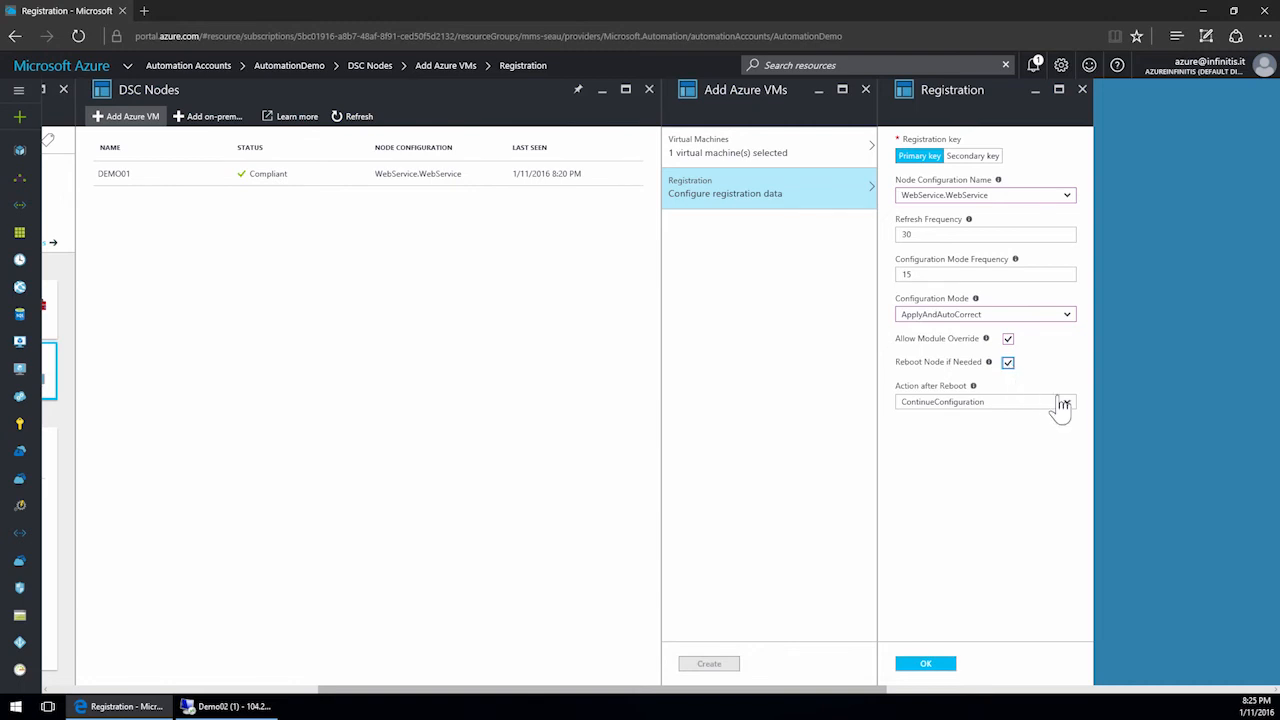
{"action": "left_click", "coordinate": [1062, 404]}
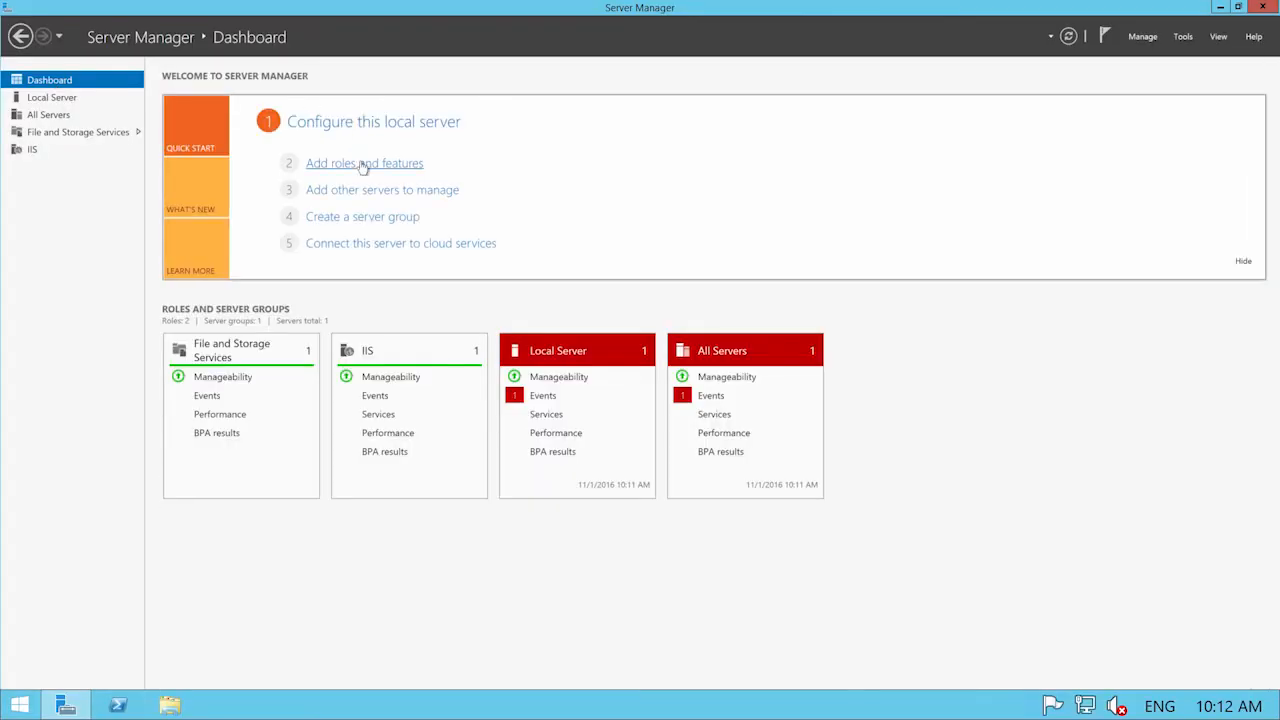
Open the Add Roles and Features wizard for Demo02 and examine the installed Web Server (IIS) role services.
{"action": "left_click", "coordinate": [363, 164]}
{"action": "left_click", "coordinate": [395, 393]}
{"action": "left_click", "coordinate": [395, 393]}
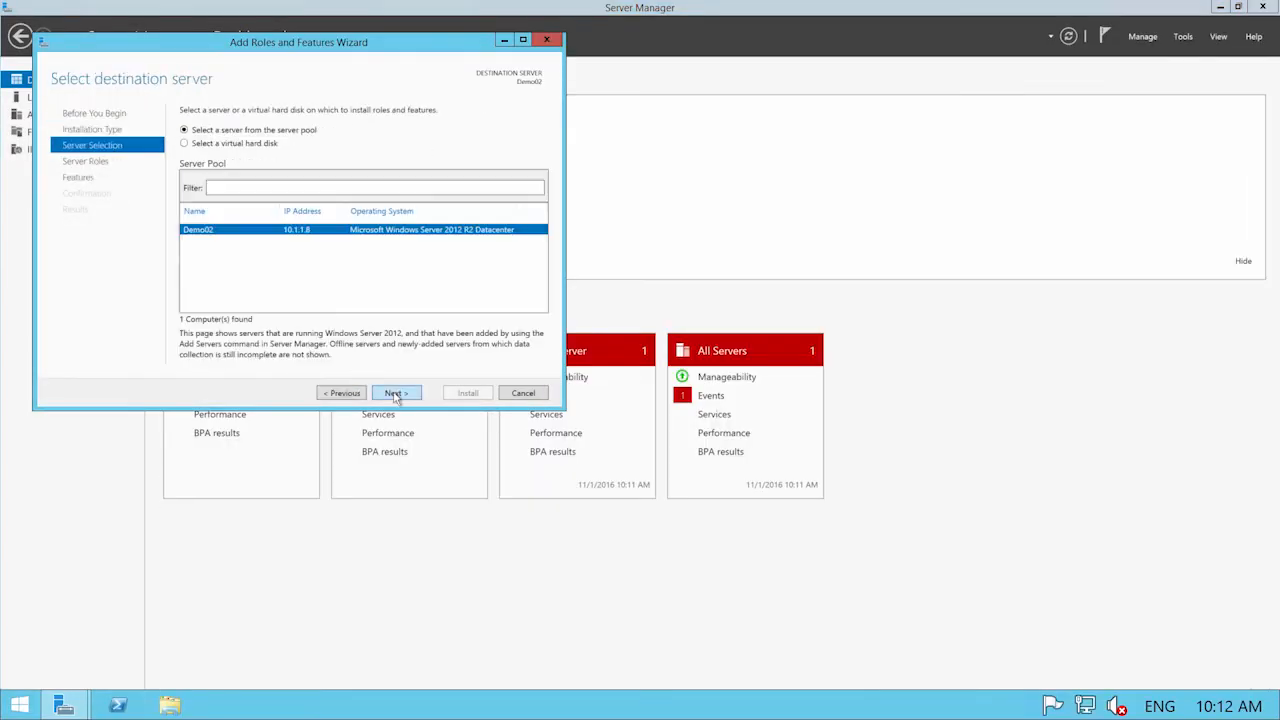
{"action": "left_click", "coordinate": [395, 393]}
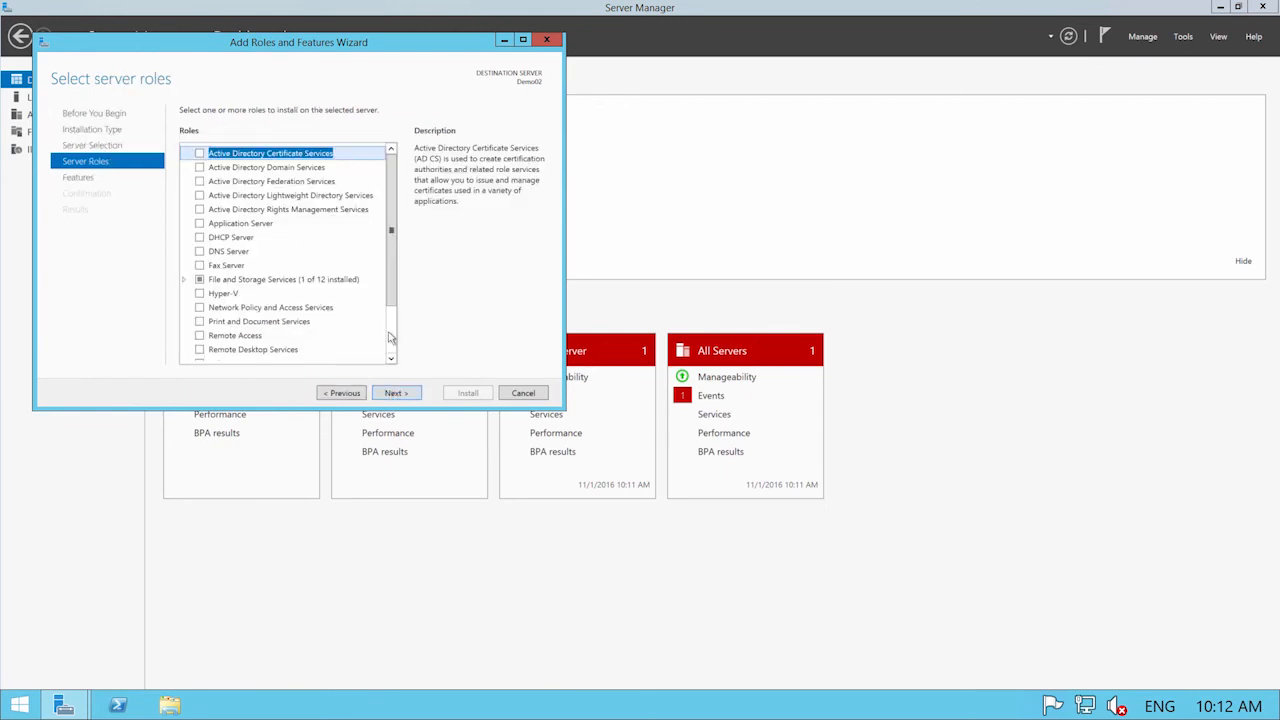
{"action": "left_click", "coordinate": [395, 346]}
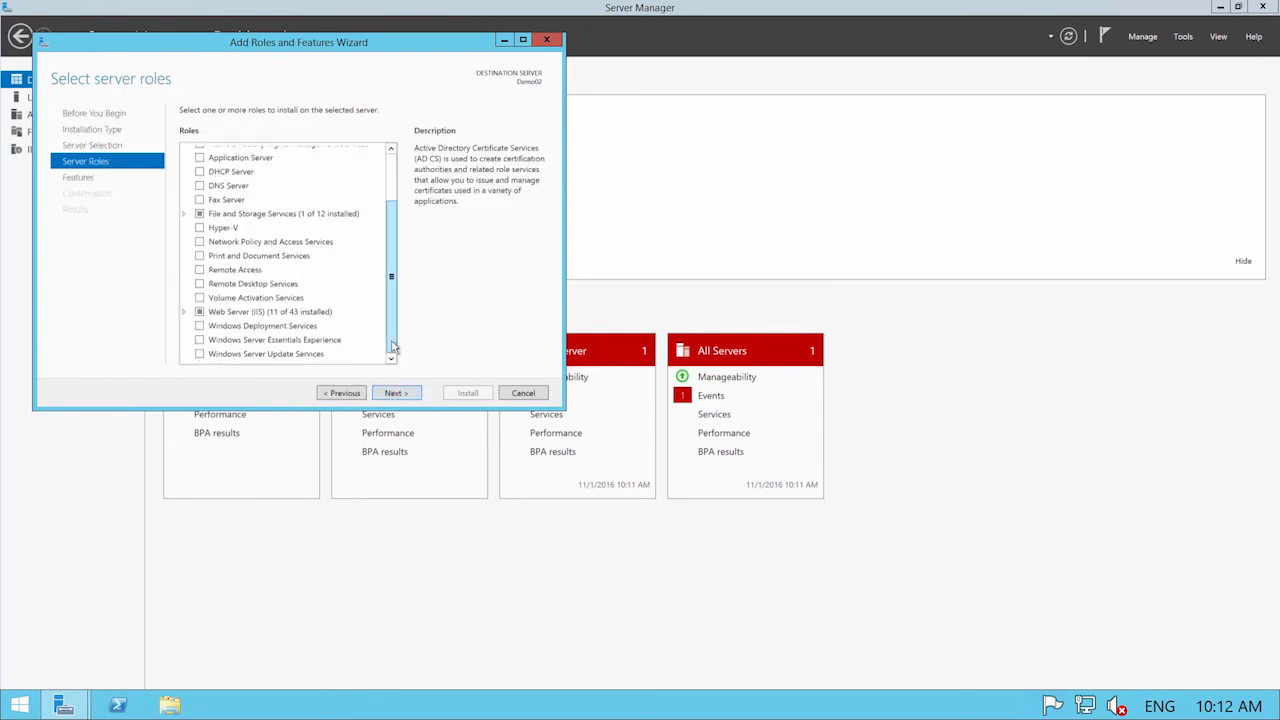
{"action": "left_click", "coordinate": [184, 312]}
{"action": "left_click", "coordinate": [197, 284]}
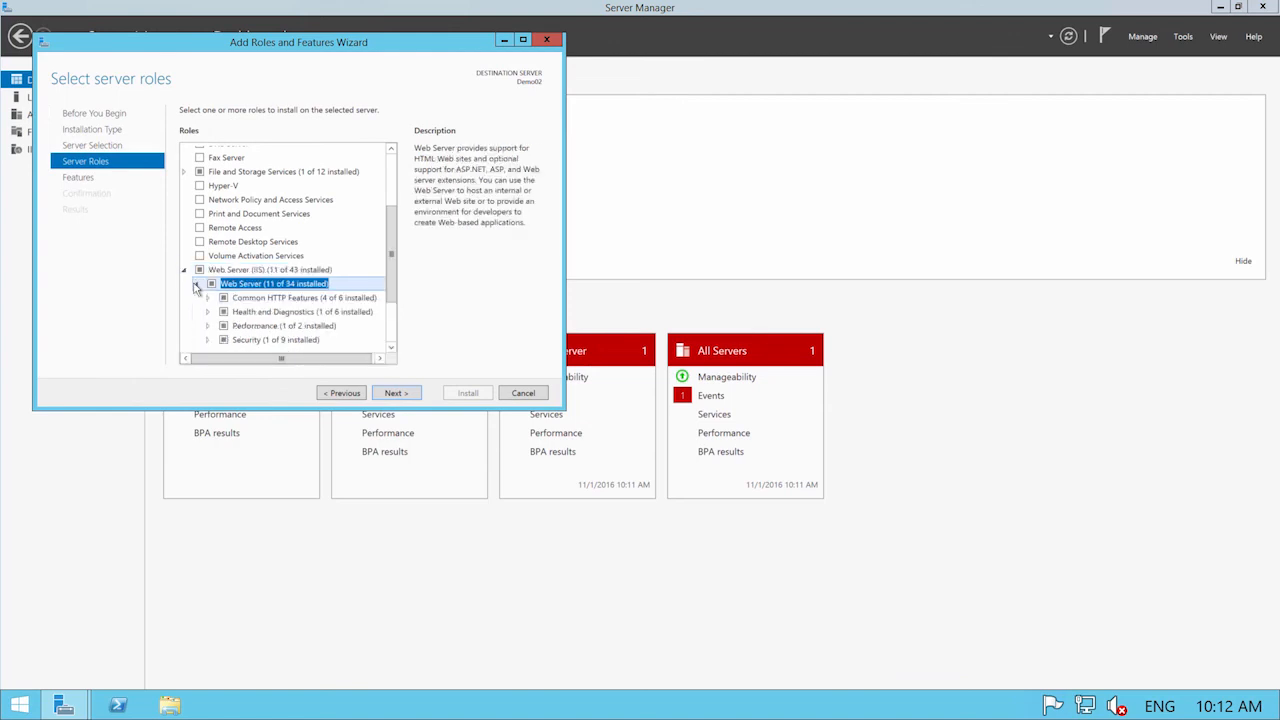
{"action": "left_click_drag", "start_coordinate": [391, 266], "coordinate": [391, 311]}
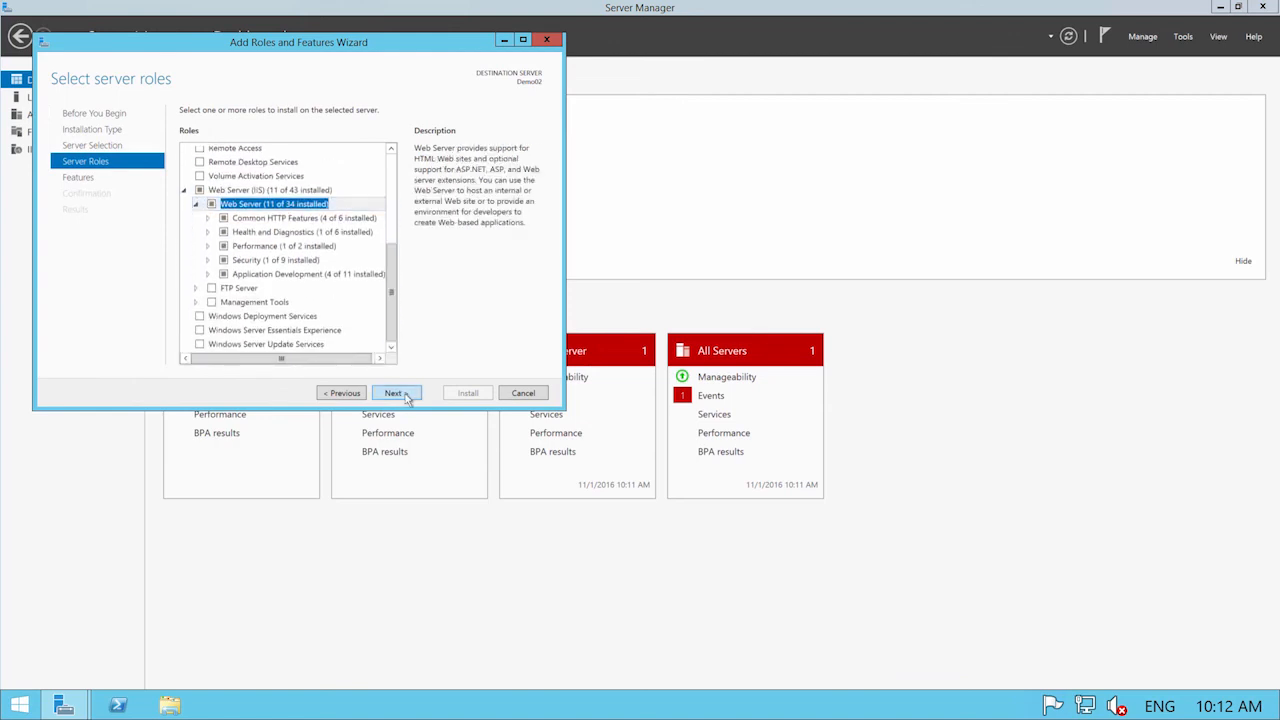
{"action": "left_click", "coordinate": [394, 393]}
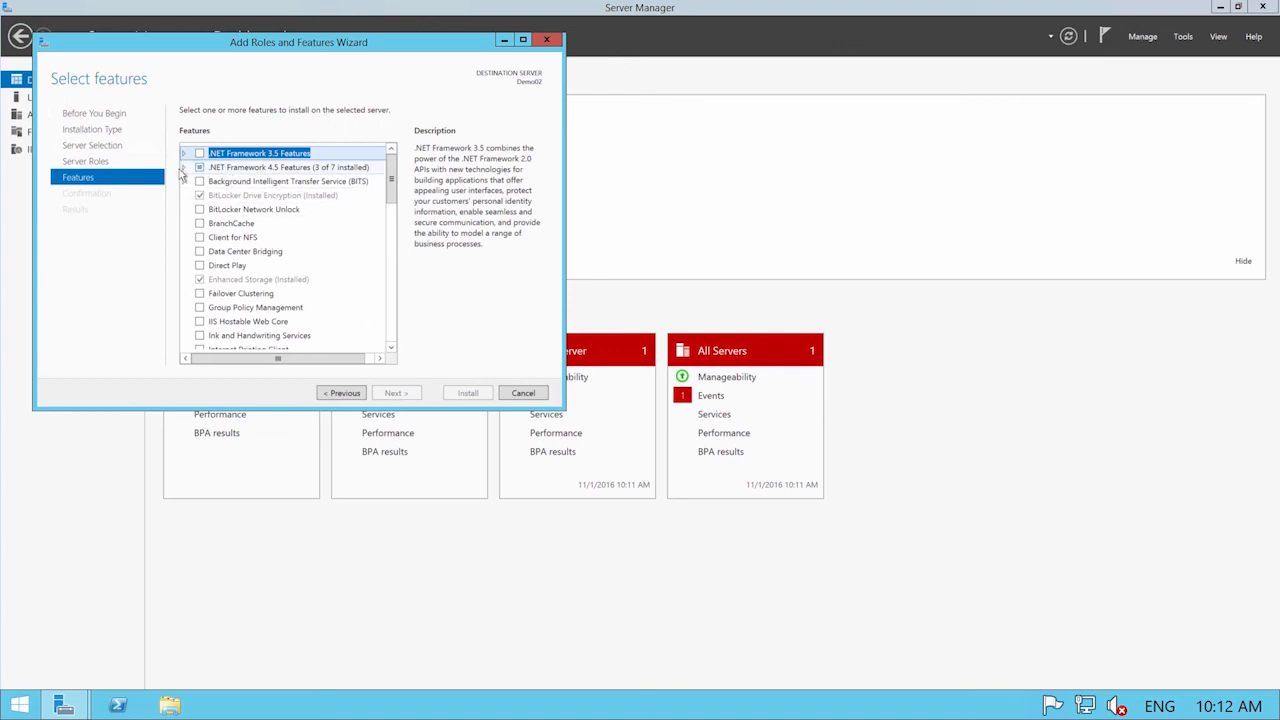
Examine the installed .NET Framework 4.5 features, then cancel the wizard and return to the Azure portal.
{"action": "left_click", "coordinate": [183, 168]}
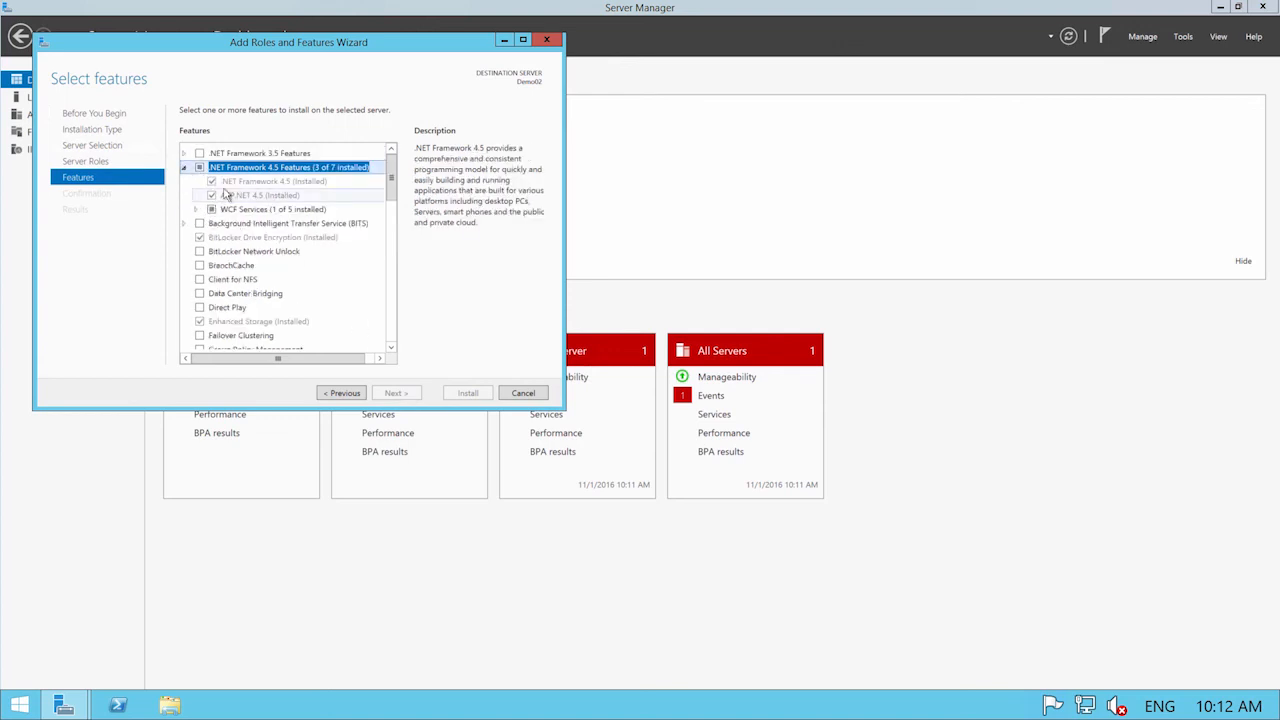
{"action": "left_click", "coordinate": [523, 393]}
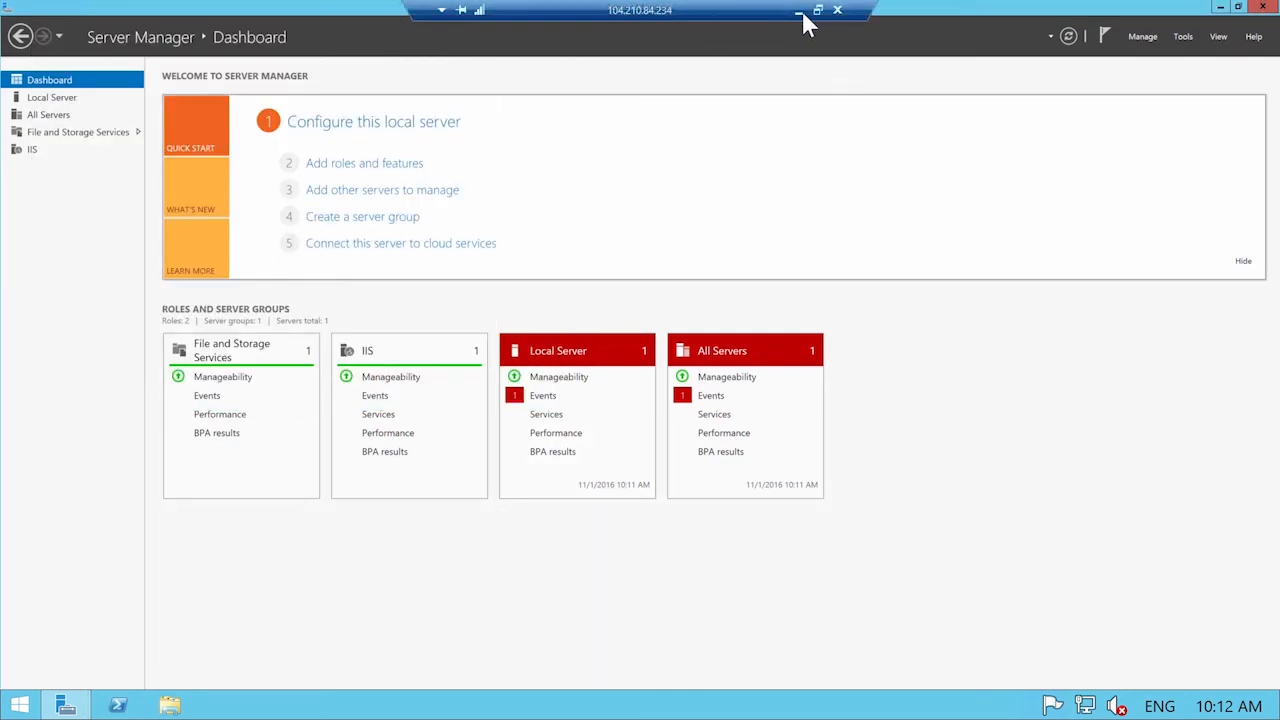
{"action": "left_click", "coordinate": [798, 10]}
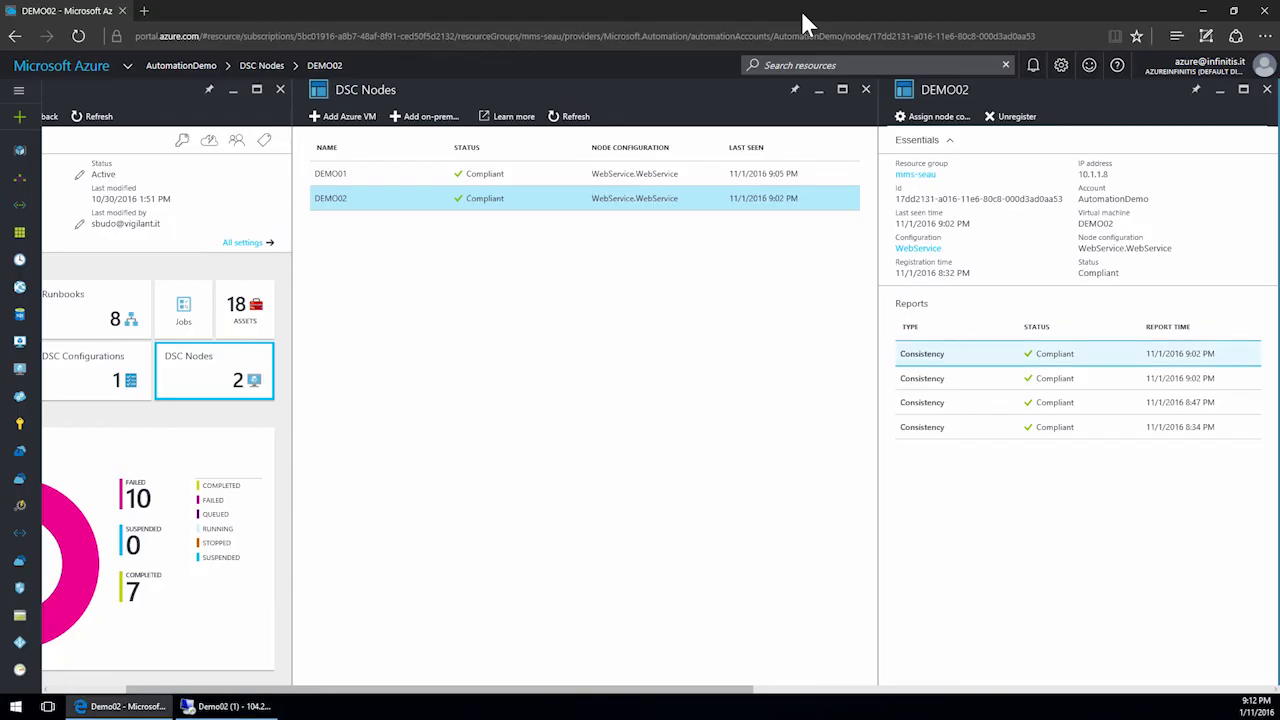